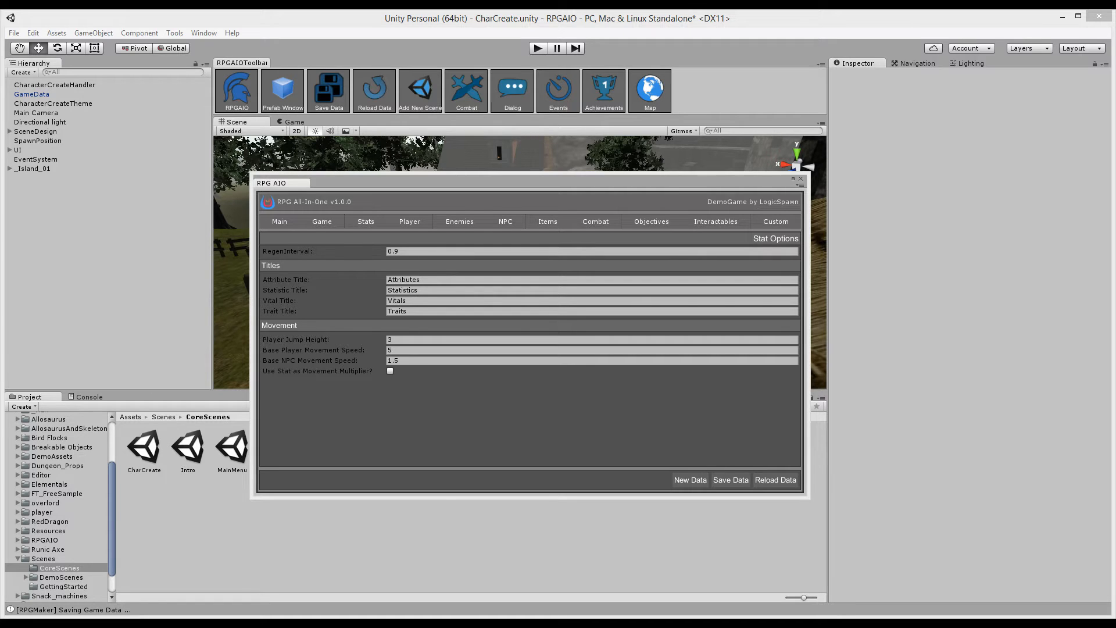
- Examine the RegenInterval in the stat options and the Base Regen Percent of the Health vital
{"action": "left_click", "coordinate": [365, 221]}
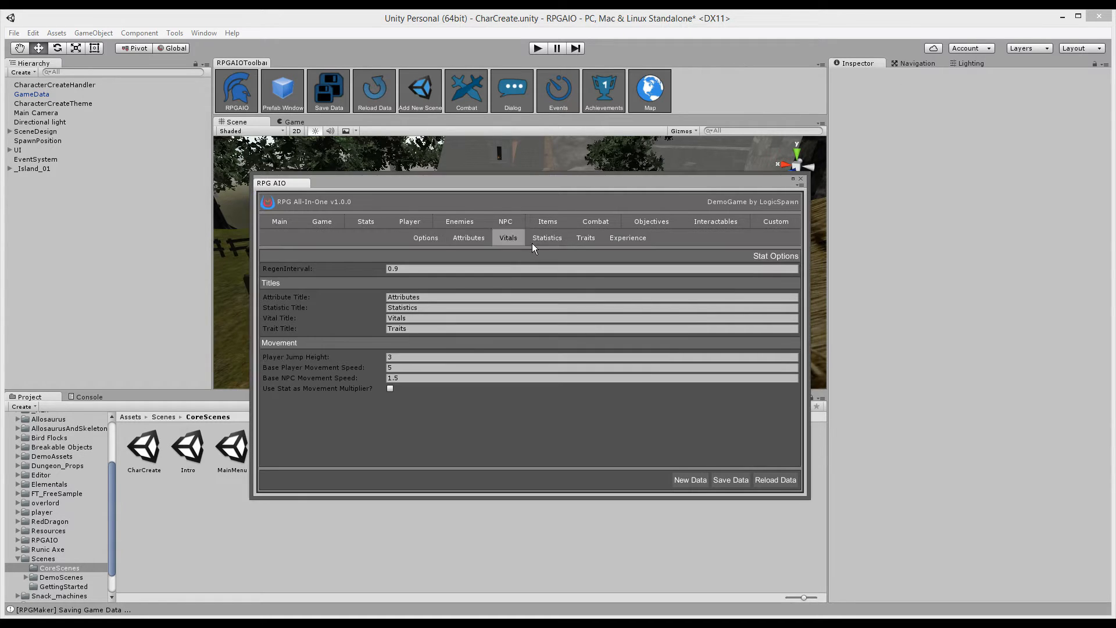
{"action": "left_click", "coordinate": [398, 253]}
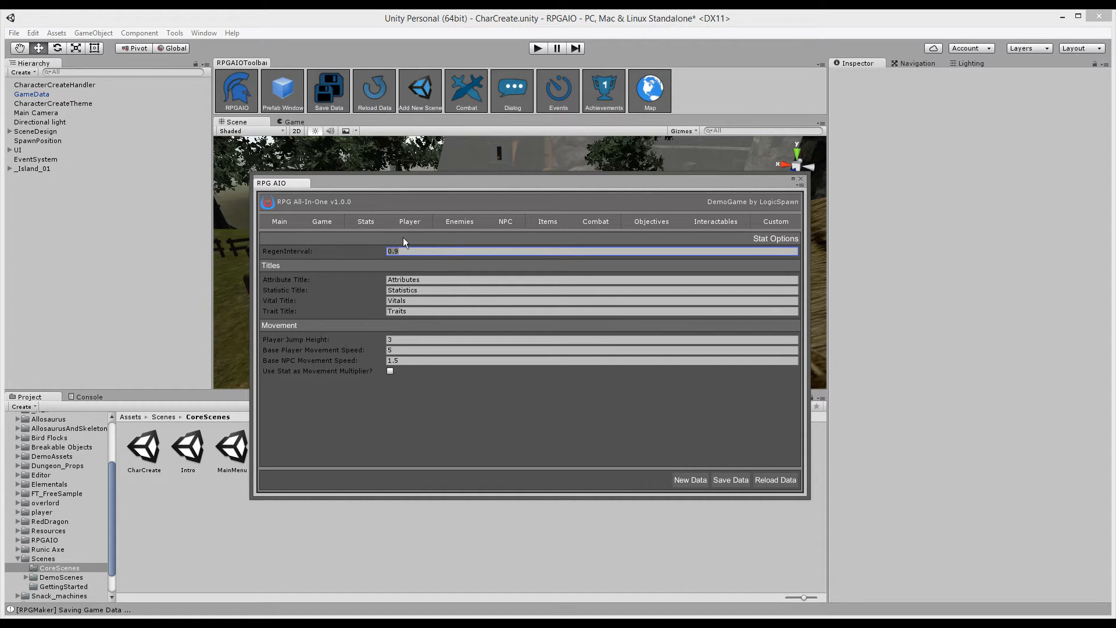
{"action": "left_click", "coordinate": [442, 239]}
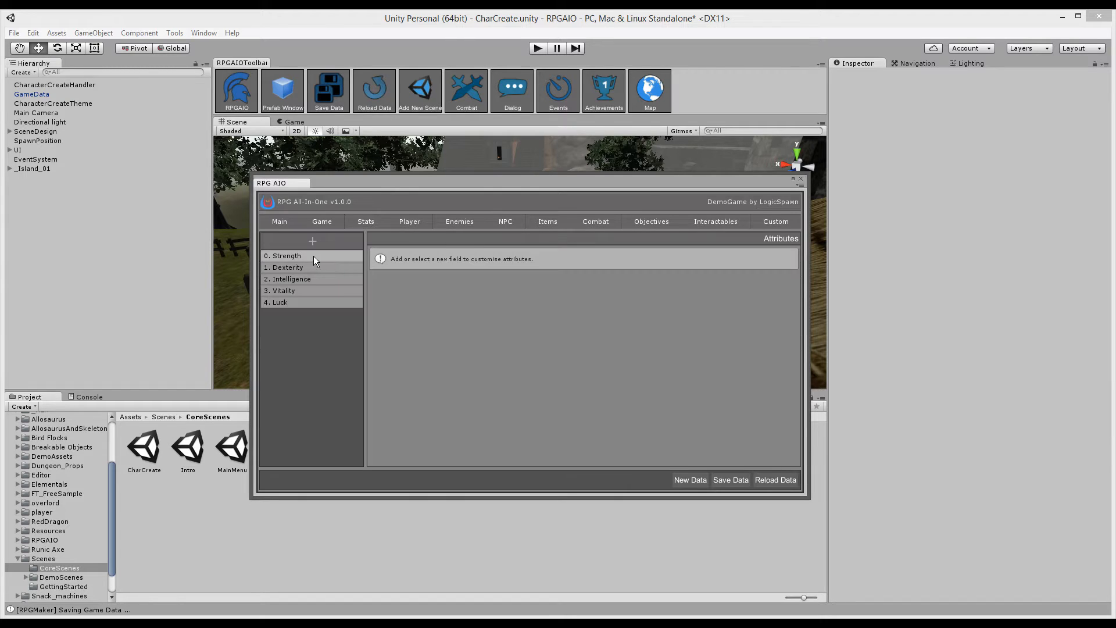
{"action": "left_click", "coordinate": [366, 227]}
{"action": "left_click", "coordinate": [501, 240]}
{"action": "left_click", "coordinate": [335, 256]}
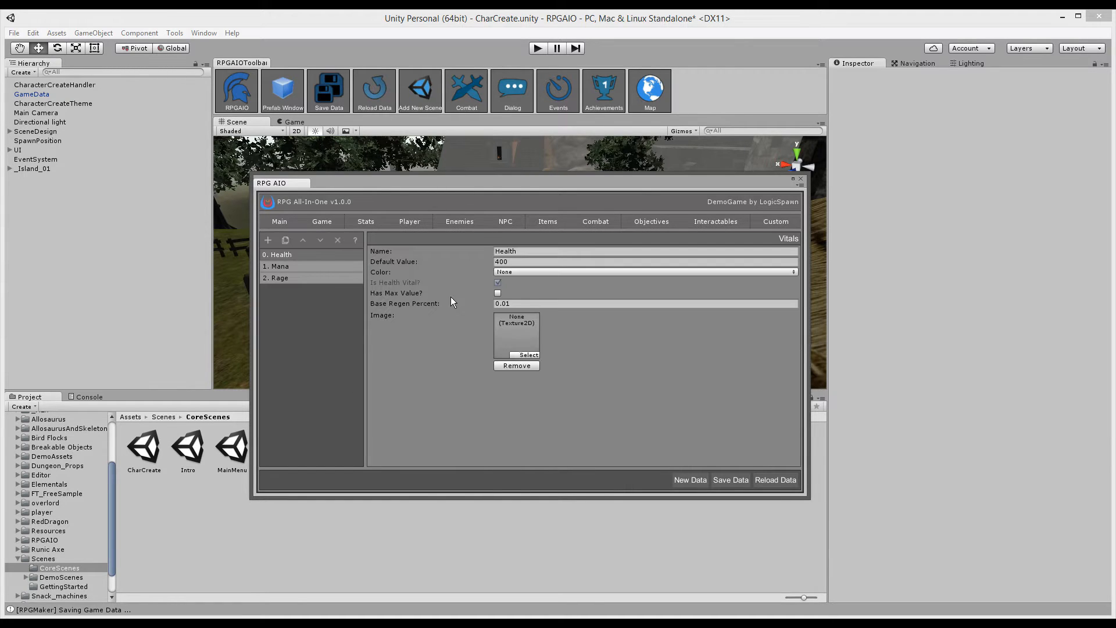
{"action": "left_click", "coordinate": [520, 304]}
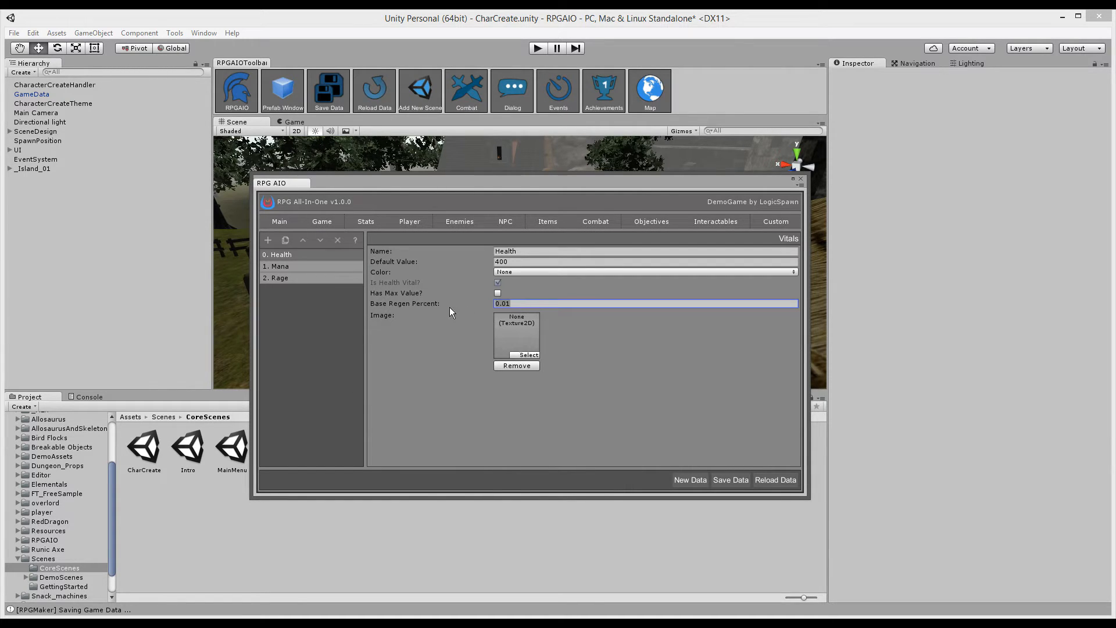
{"action": "left_click", "coordinate": [516, 303]}
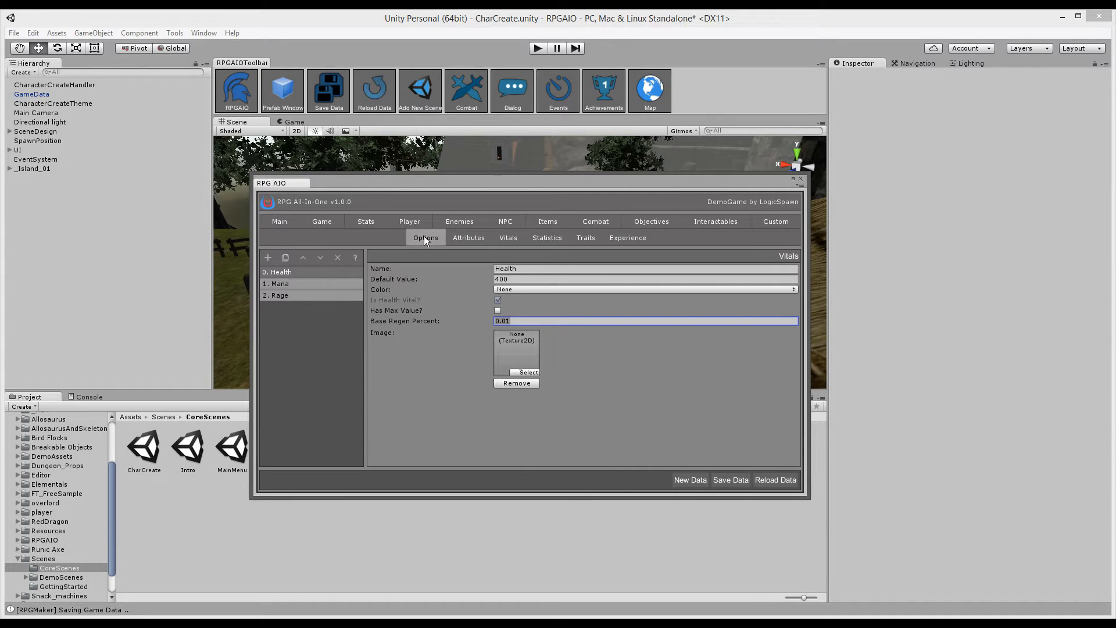
- Review the regen interval, the stat category titles, the player jump height and the base player movement speed in the stat options
{"action": "left_click", "coordinate": [424, 236]}
{"action": "left_click", "coordinate": [405, 250]}
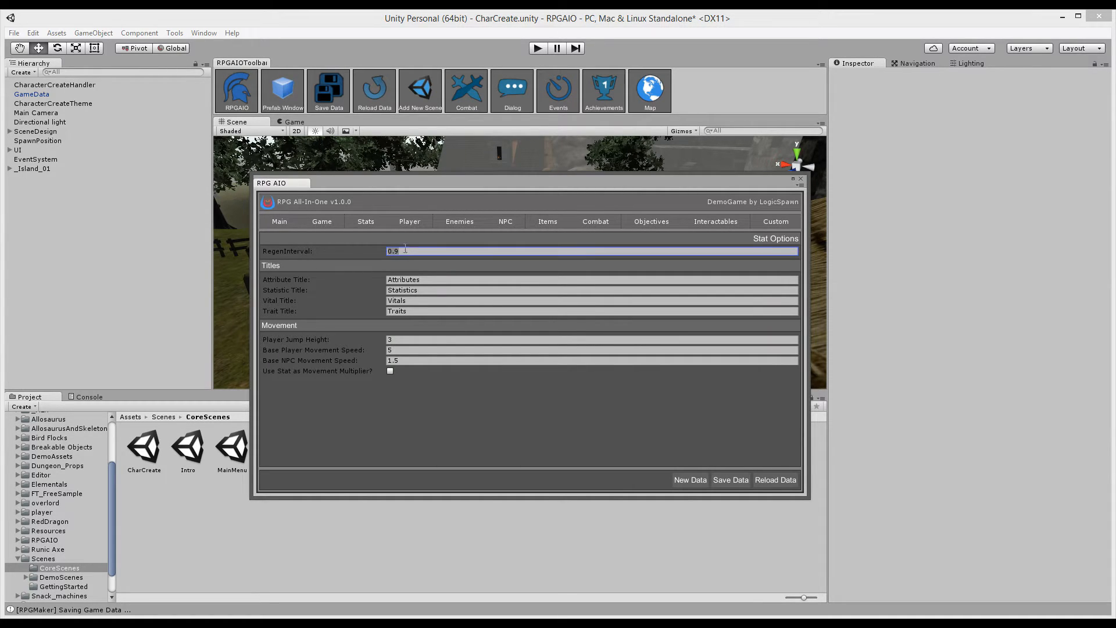
{"action": "left_click", "coordinate": [423, 279]}
{"action": "left_click", "coordinate": [424, 288]}
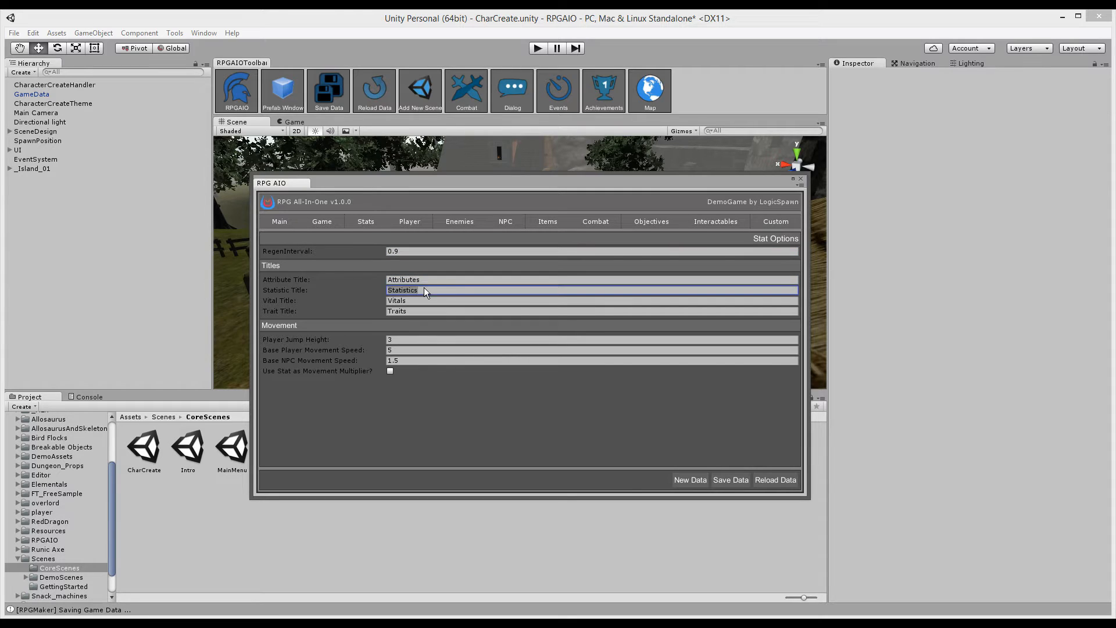
{"action": "left_click", "coordinate": [465, 301]}
{"action": "left_click", "coordinate": [468, 311]}
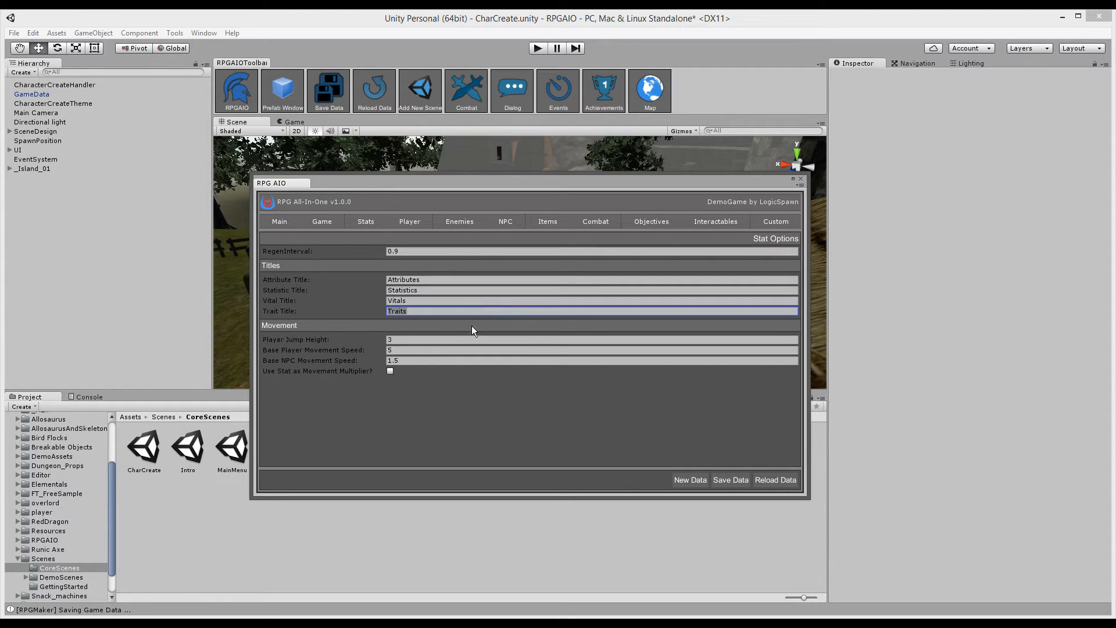
{"action": "left_click", "coordinate": [466, 339]}
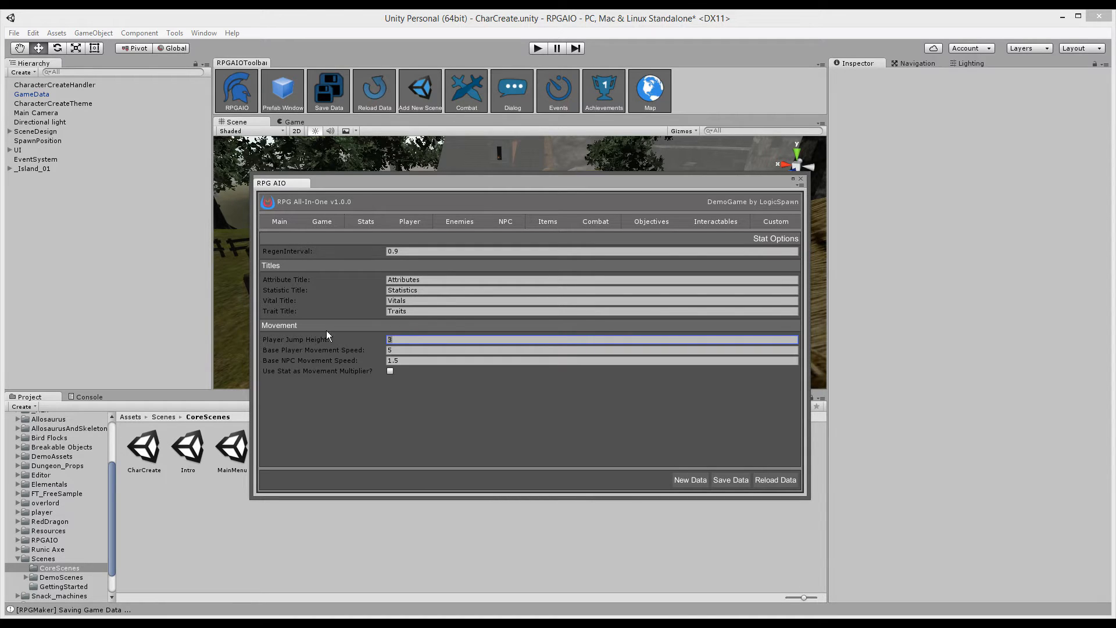
{"action": "left_click", "coordinate": [399, 351]}
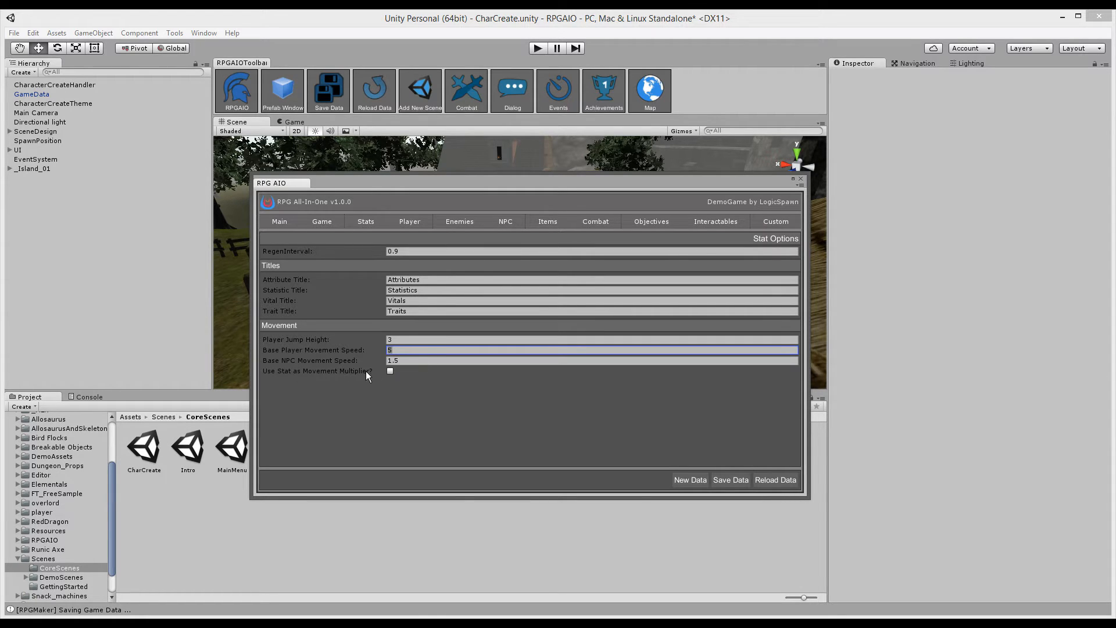
- Enable using a stat as the movement multiplier and choose Movement as its statistic
{"action": "left_click", "coordinate": [390, 371]}
{"action": "left_click", "coordinate": [389, 372]}
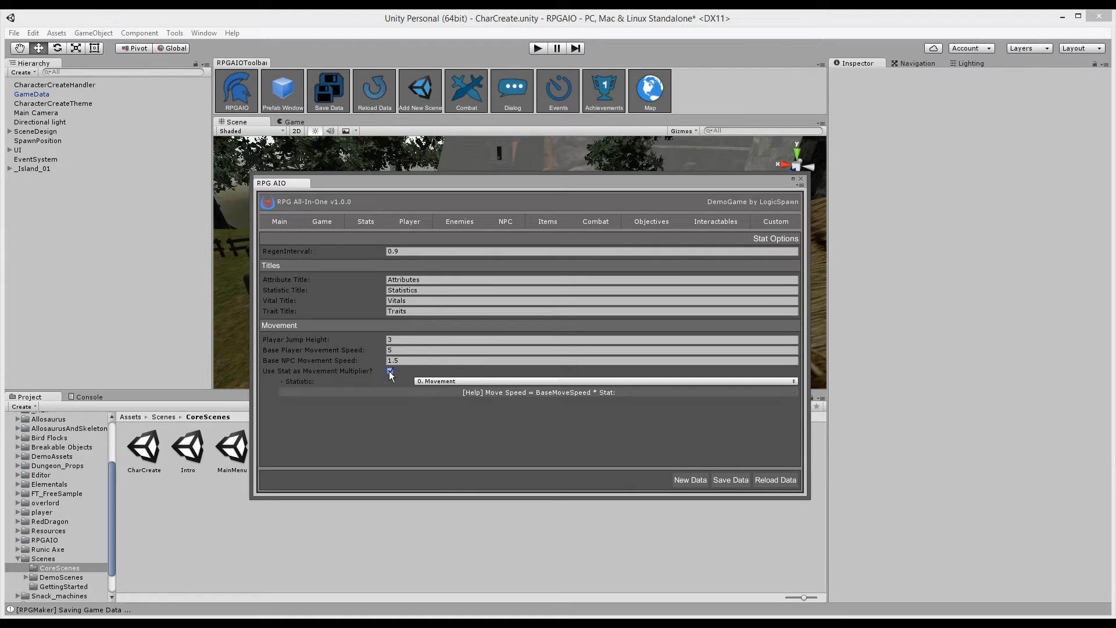
{"action": "left_click", "coordinate": [430, 380]}
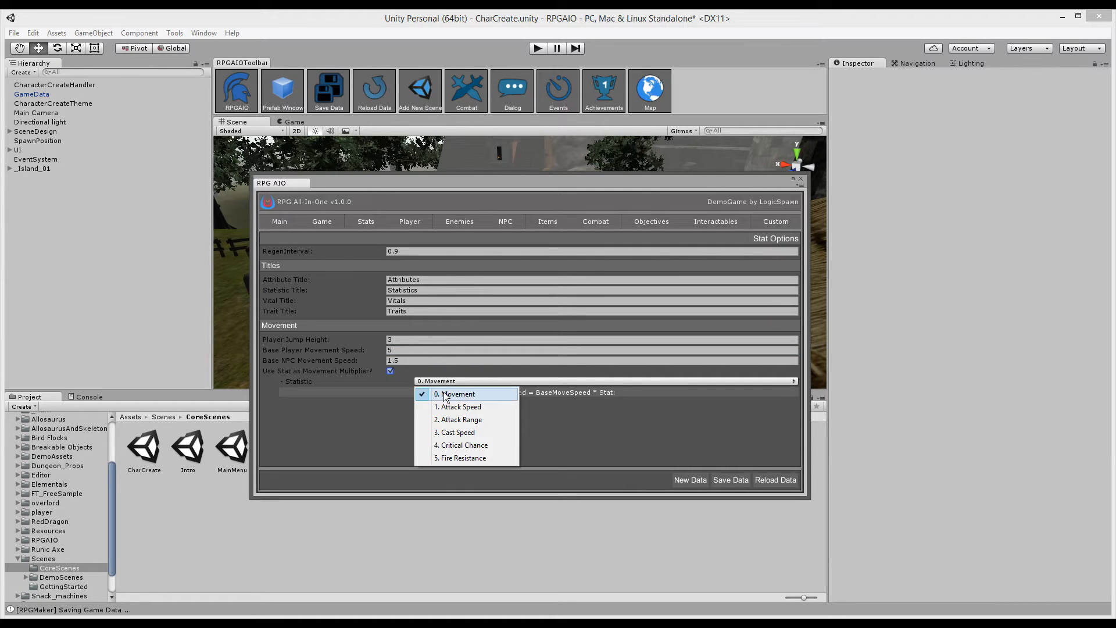
{"action": "left_click", "coordinate": [459, 394]}
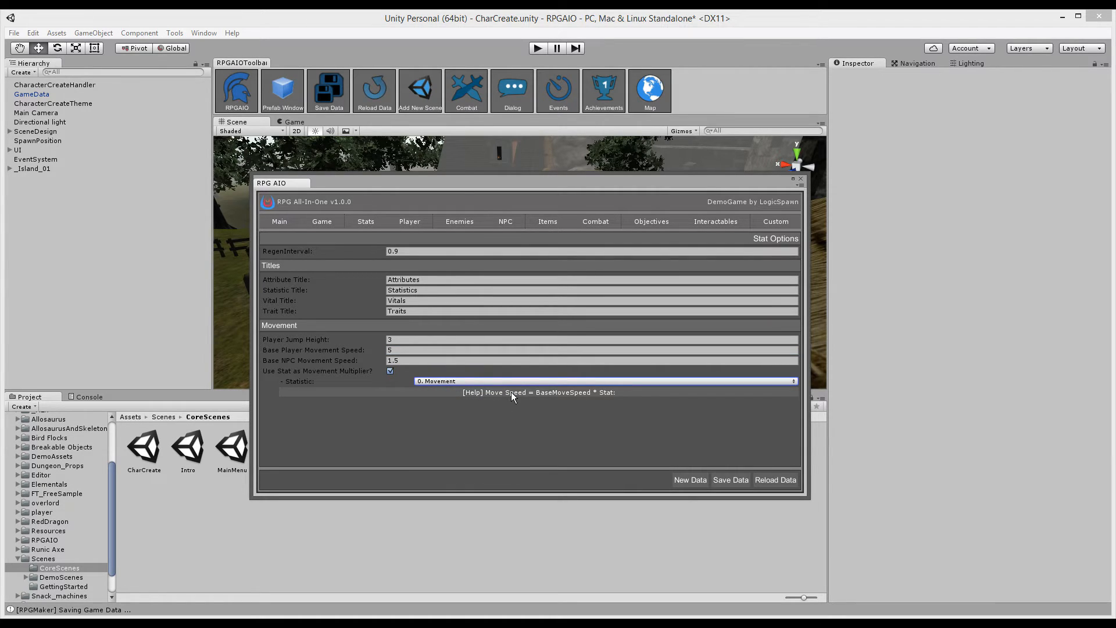
{"action": "left_click", "coordinate": [396, 351]}
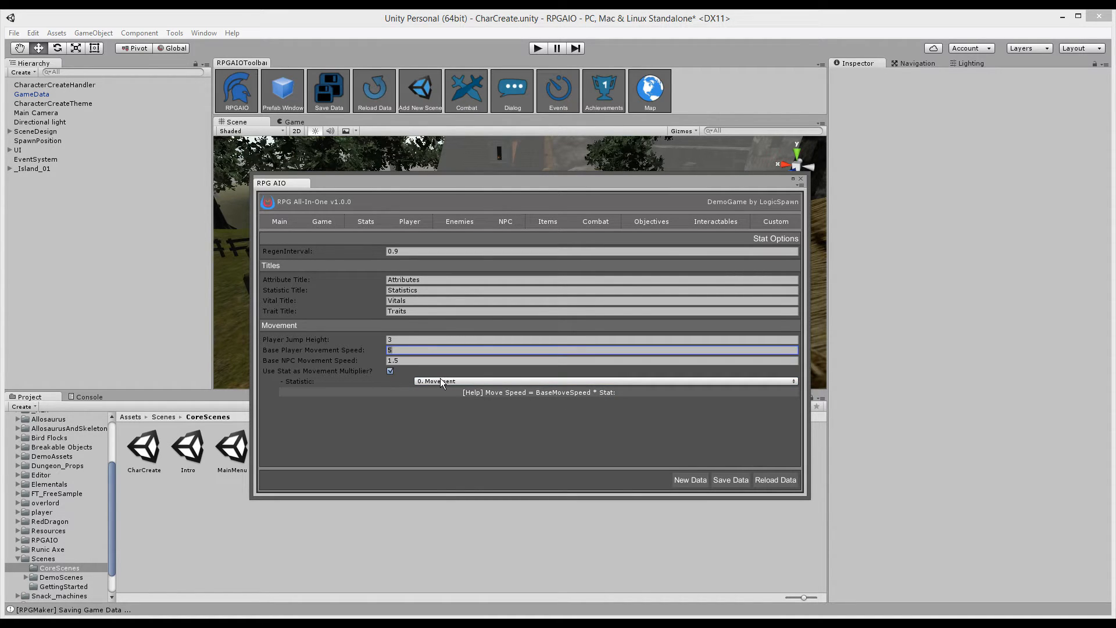
- Check the Movement statistic's default value against the Base Player Movement Speed in the stat options
{"action": "left_click", "coordinate": [364, 222]}
{"action": "left_click", "coordinate": [556, 243]}
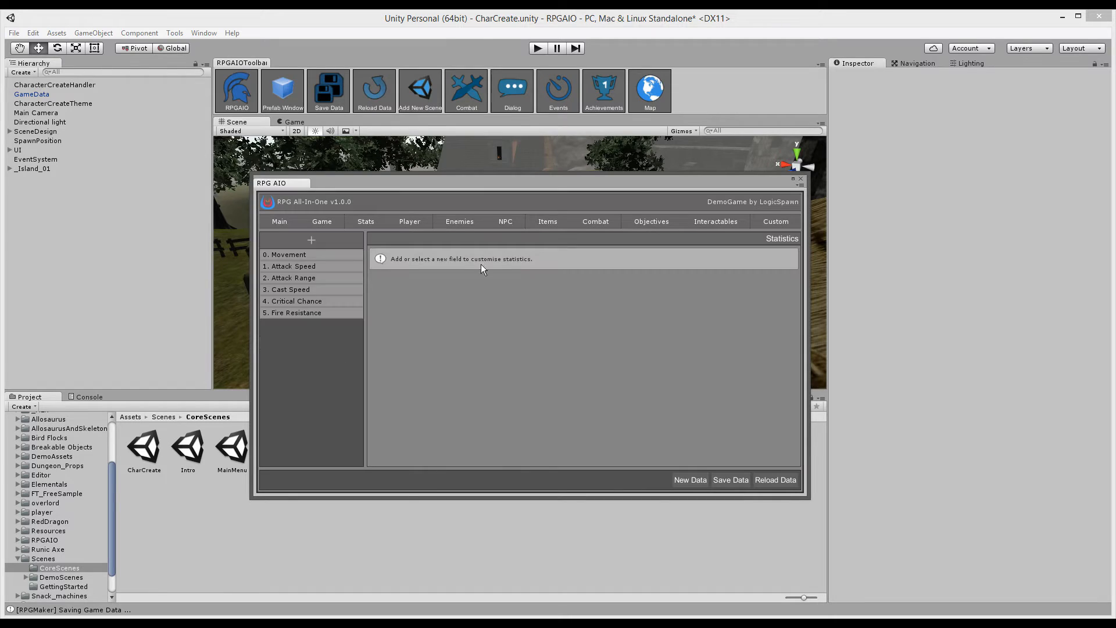
{"action": "left_click", "coordinate": [309, 256]}
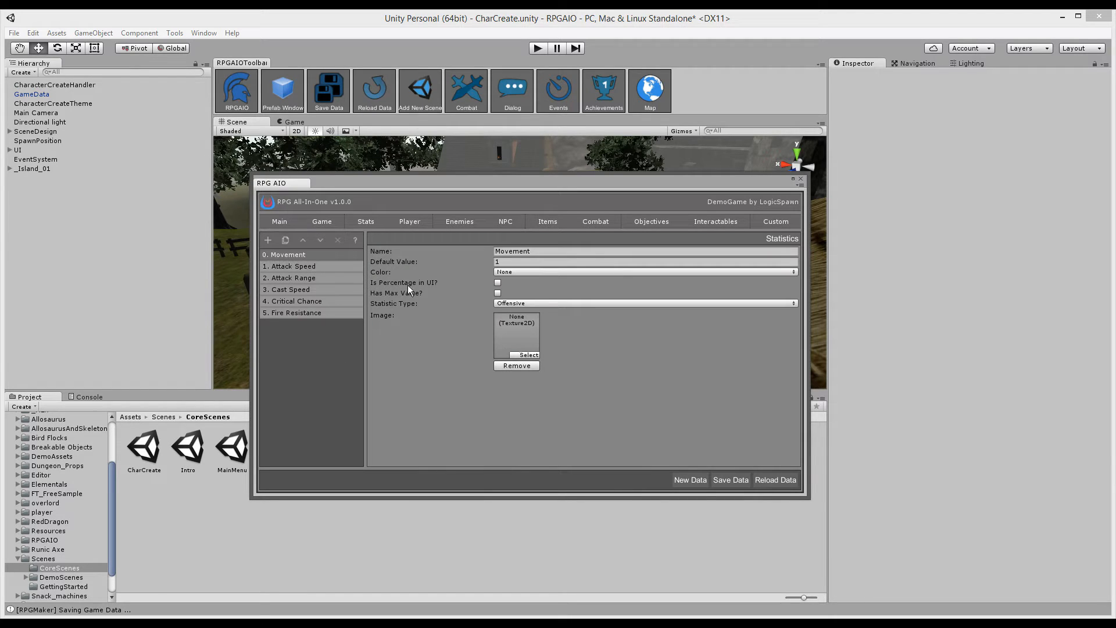
{"action": "left_click", "coordinate": [505, 262]}
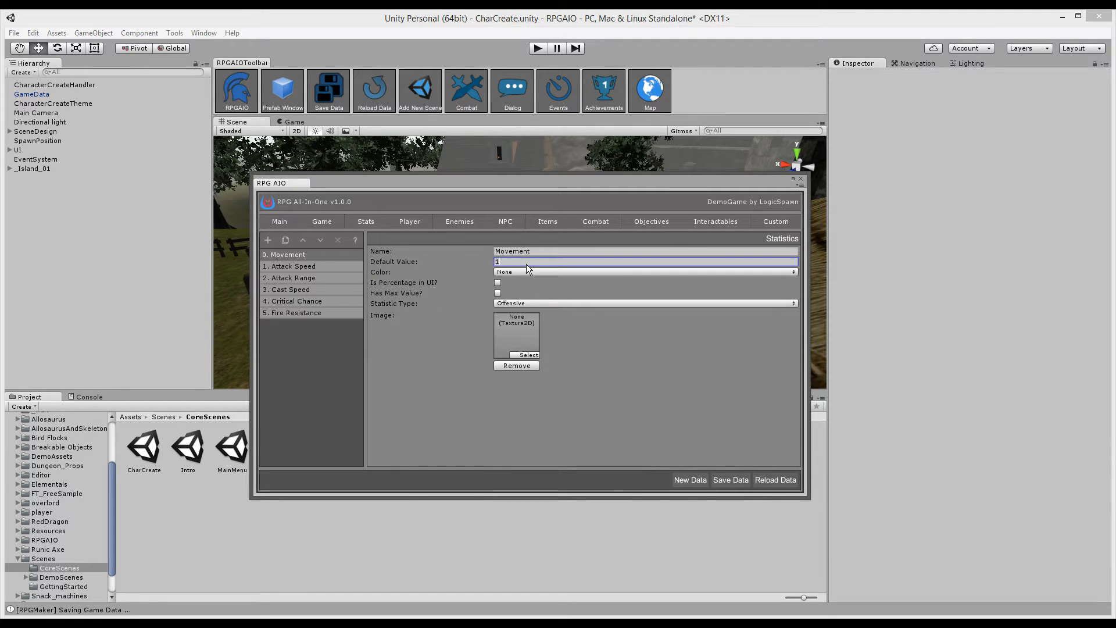
{"action": "left_click", "coordinate": [394, 222]}
{"action": "left_click", "coordinate": [420, 241]}
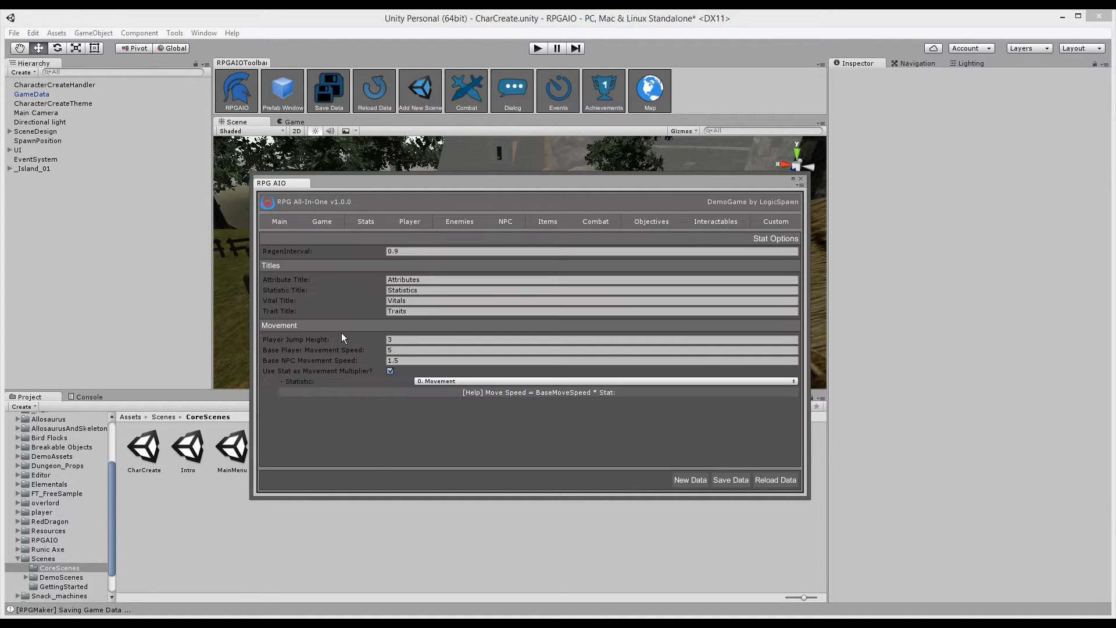
{"action": "left_click", "coordinate": [418, 351]}
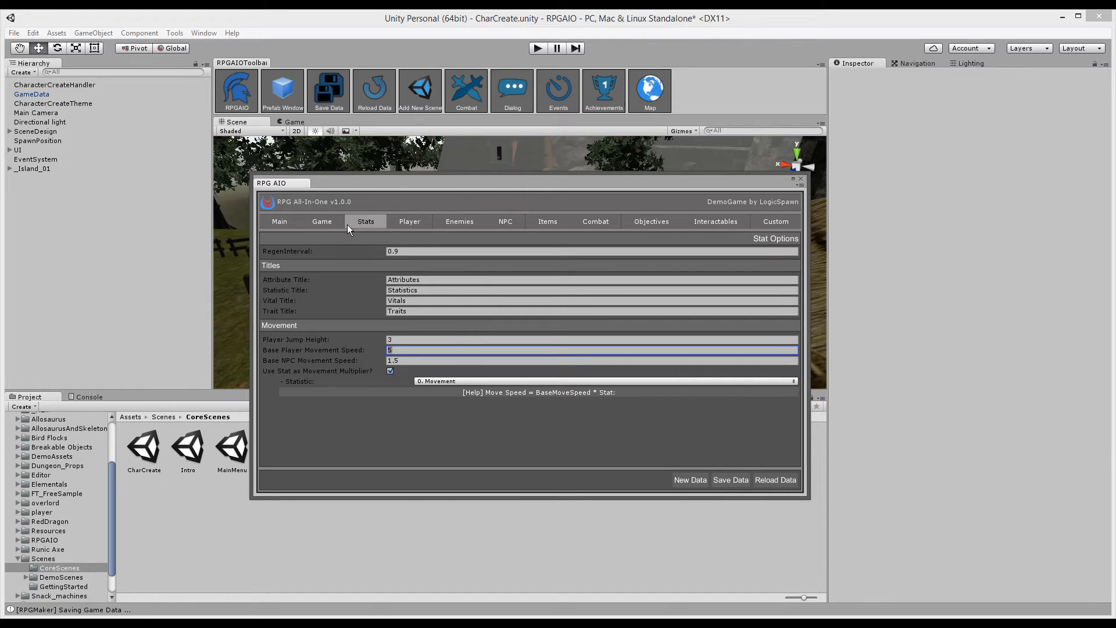
- Review the settings of the Strength, Dexterity, Intelligence, Vitality and Luck attributes
{"action": "left_click", "coordinate": [462, 233]}
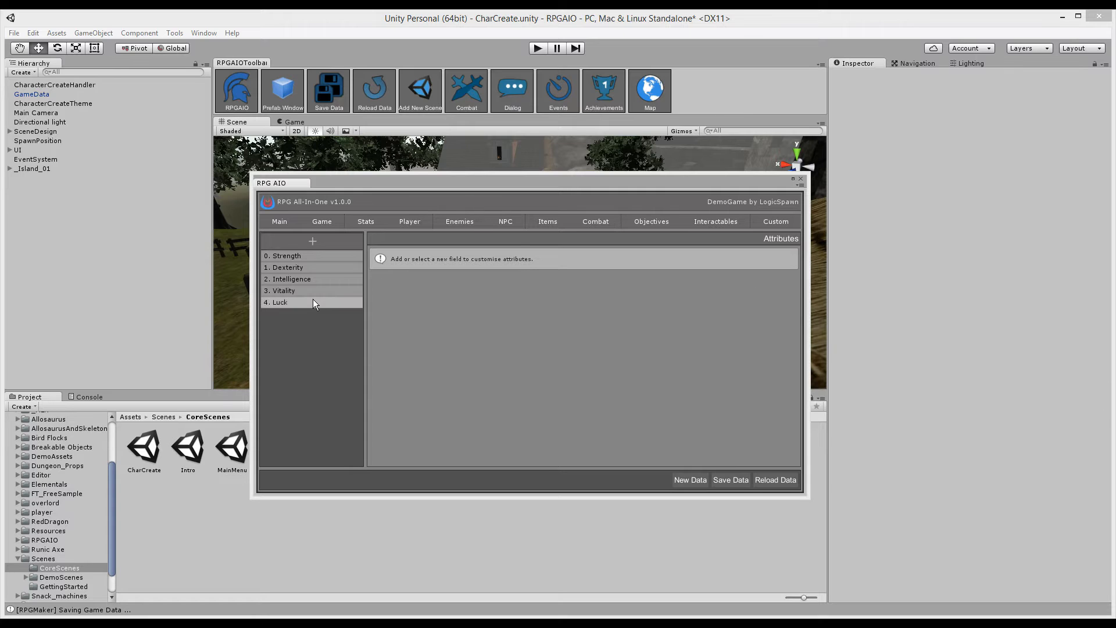
{"action": "left_click", "coordinate": [311, 267]}
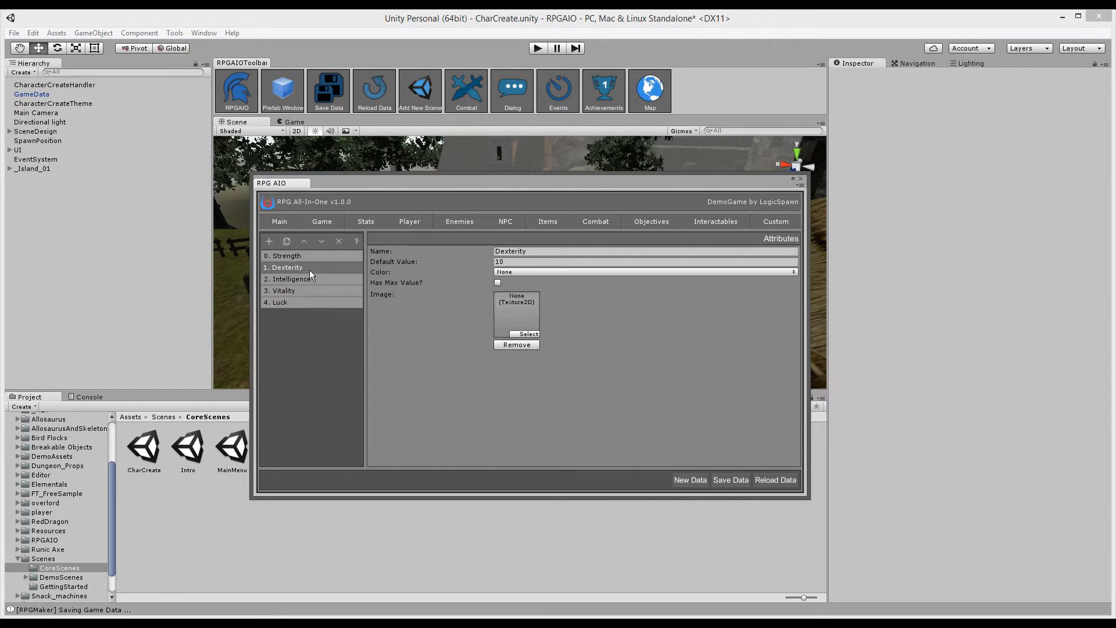
{"action": "left_click", "coordinate": [303, 258]}
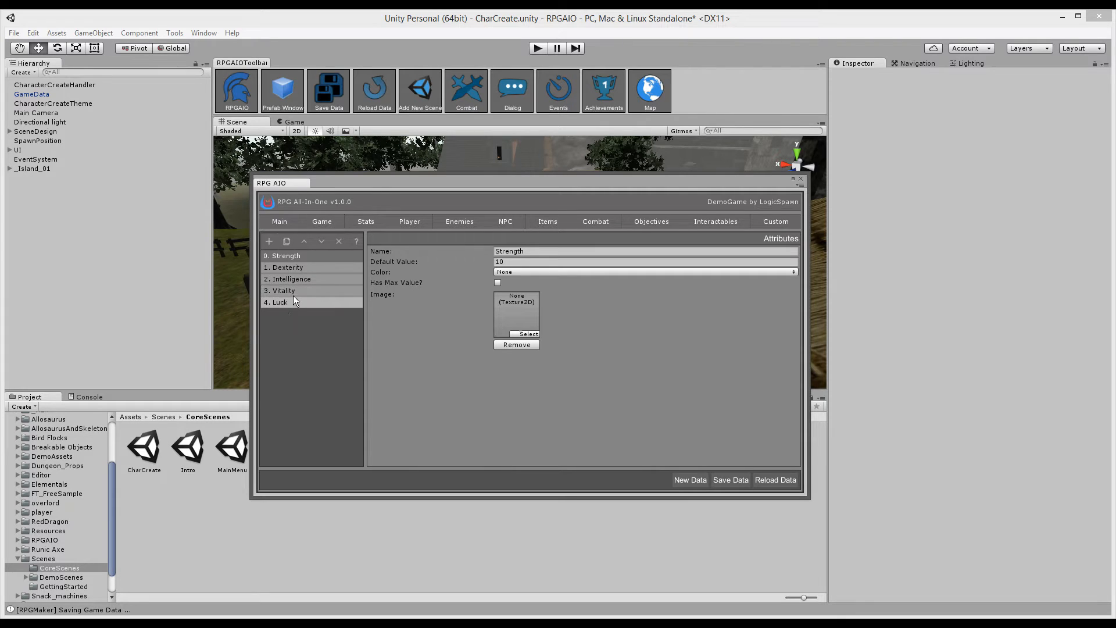
{"action": "left_click", "coordinate": [310, 280]}
{"action": "left_click", "coordinate": [291, 266]}
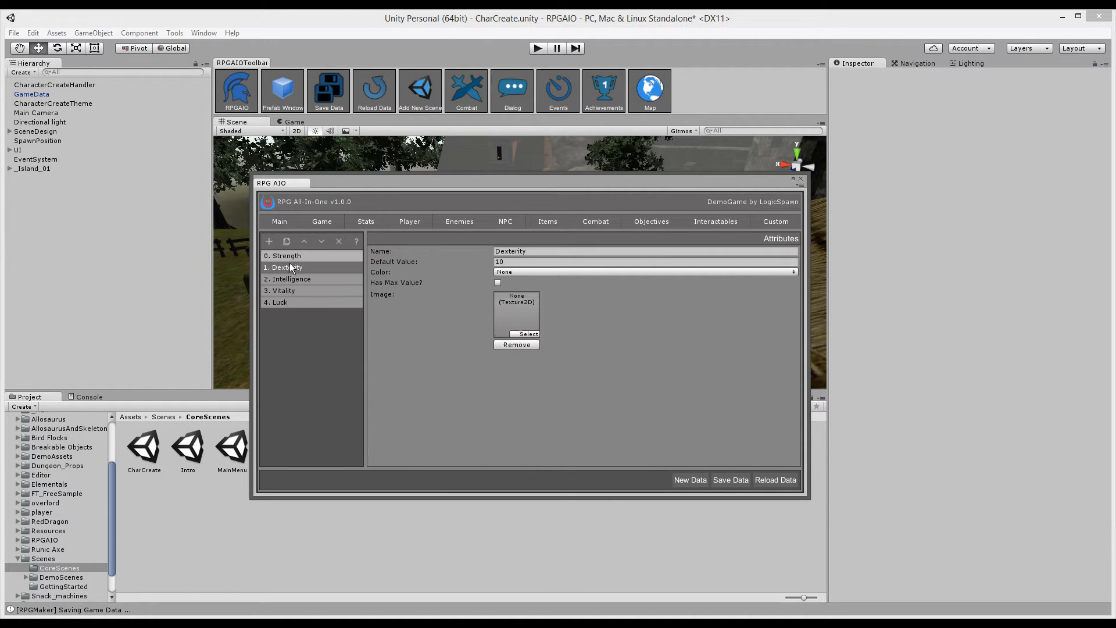
{"action": "key", "text": "Down"}
{"action": "key", "text": "Down"}
{"action": "key", "text": "Down"}
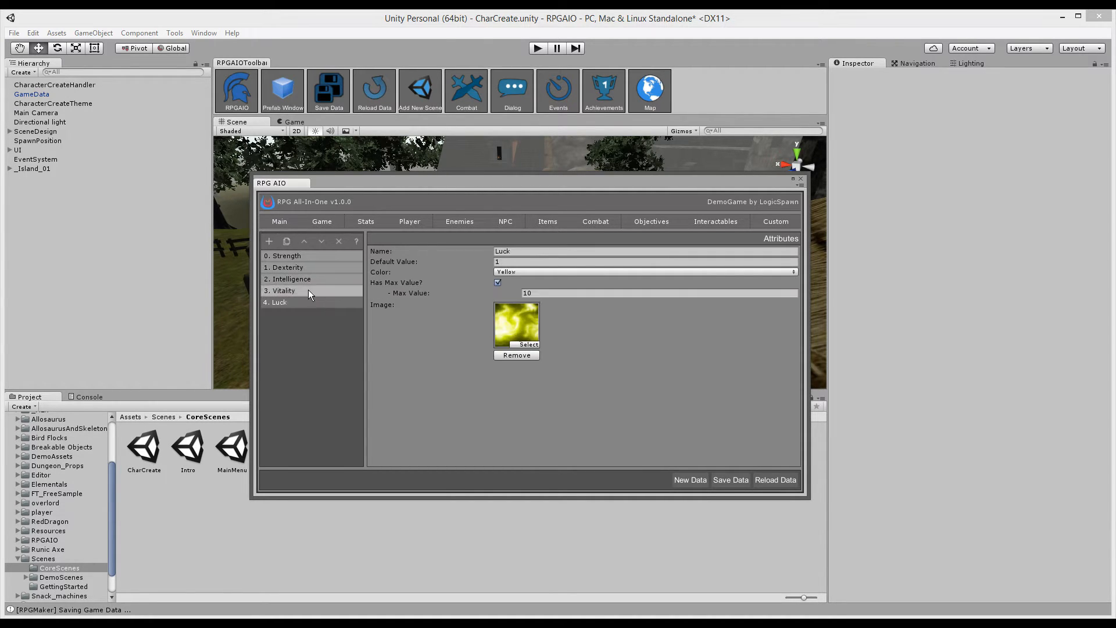
{"action": "left_click", "coordinate": [299, 261]}
{"action": "left_click", "coordinate": [534, 251]}
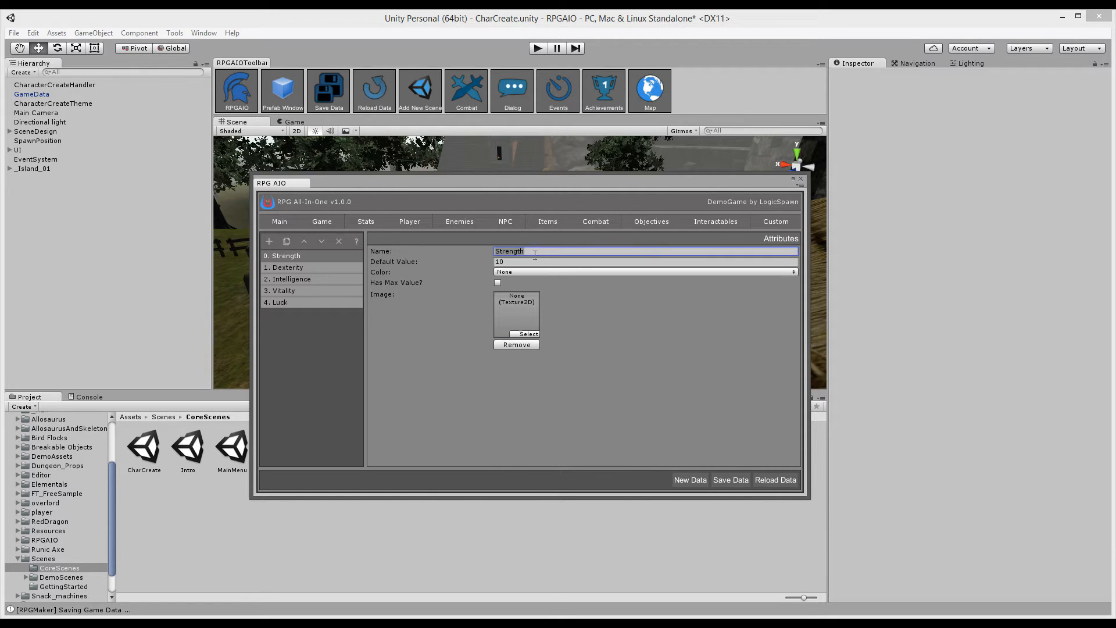
{"action": "left_click", "coordinate": [302, 267]}
{"action": "key", "text": "Up"}
{"action": "left_click", "coordinate": [306, 281]}
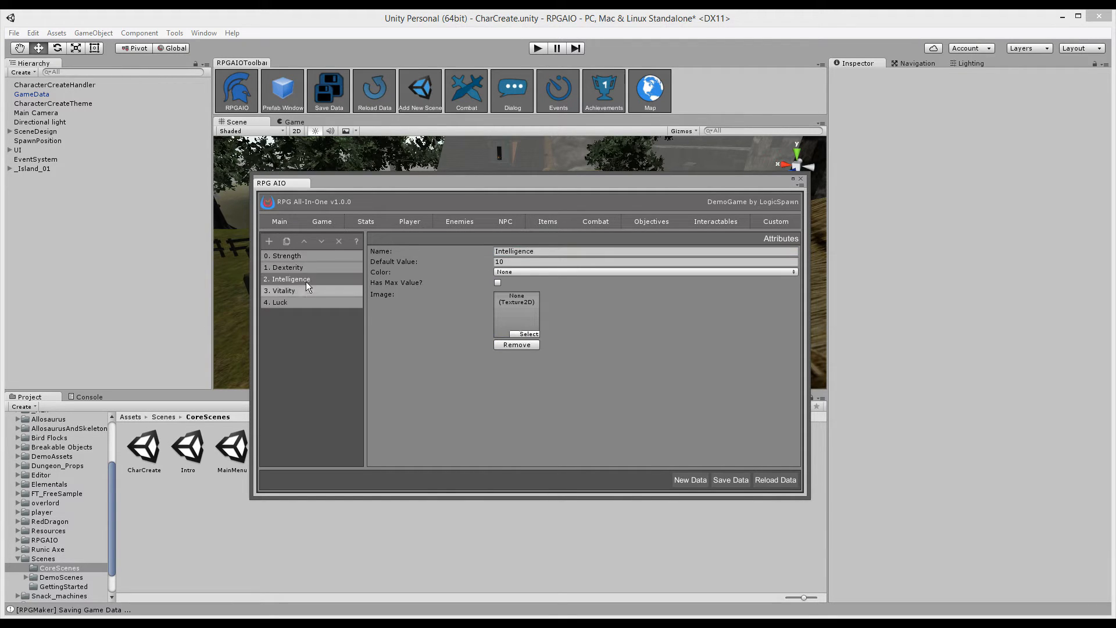
{"action": "left_click", "coordinate": [306, 293]}
{"action": "left_click", "coordinate": [306, 306]}
{"action": "left_click", "coordinate": [304, 281]}
{"action": "left_click", "coordinate": [305, 268]}
{"action": "left_click", "coordinate": [305, 259]}
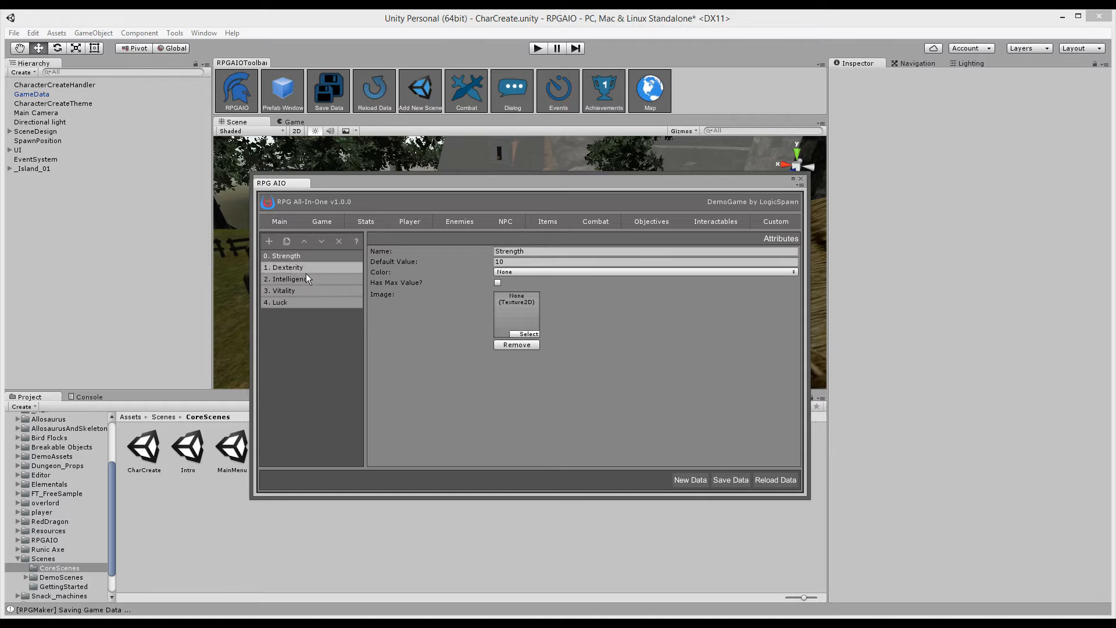
{"action": "left_click", "coordinate": [314, 265]}
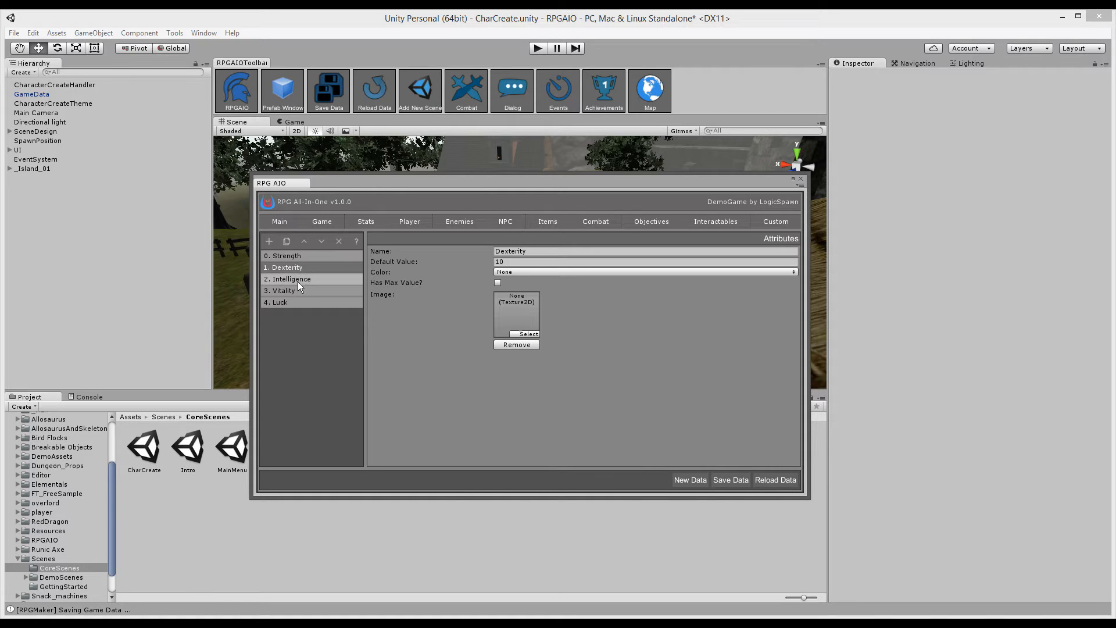
{"action": "left_click", "coordinate": [297, 280]}
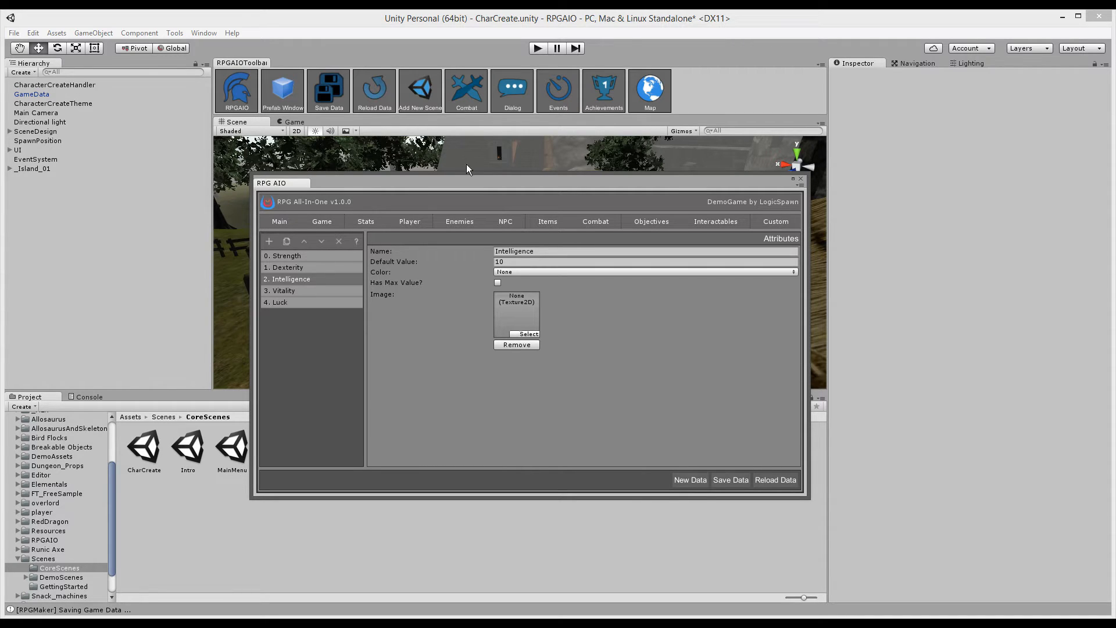
- Review the settings of the Health, Mana and Rage vitals
{"action": "left_click", "coordinate": [366, 222]}
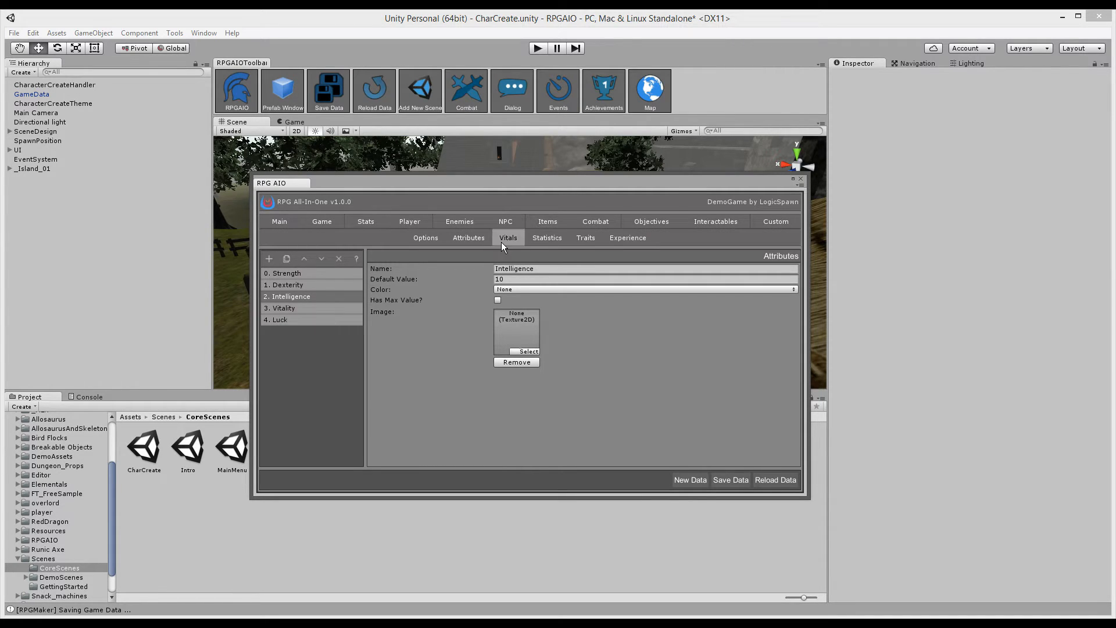
{"action": "left_click", "coordinate": [502, 241]}
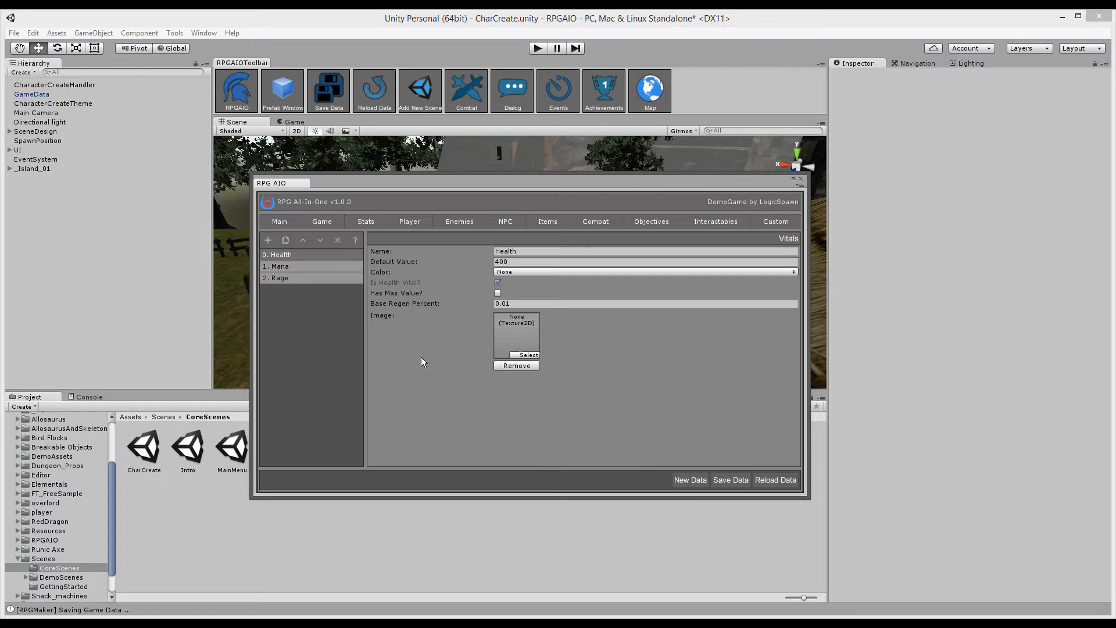
{"action": "left_click", "coordinate": [287, 267]}
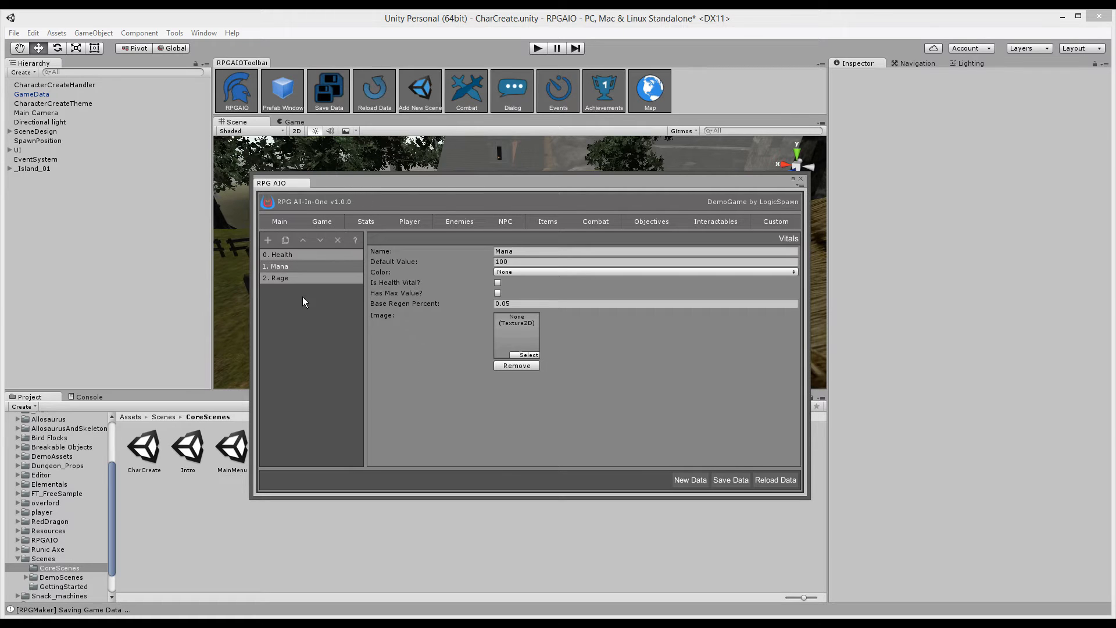
{"action": "left_click", "coordinate": [293, 278]}
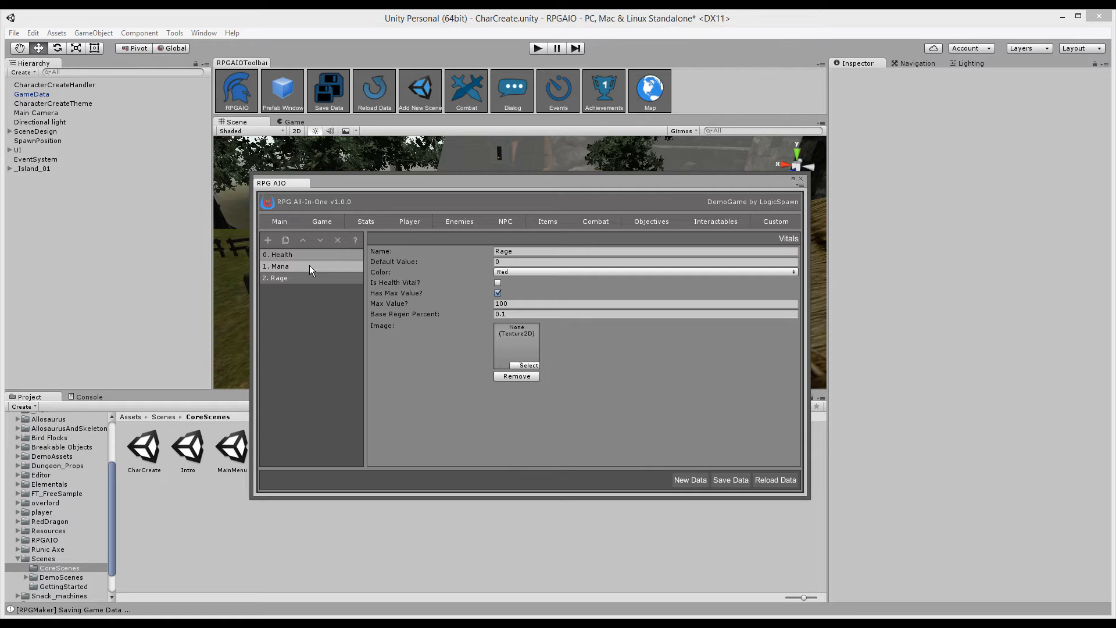
{"action": "left_click", "coordinate": [298, 269]}
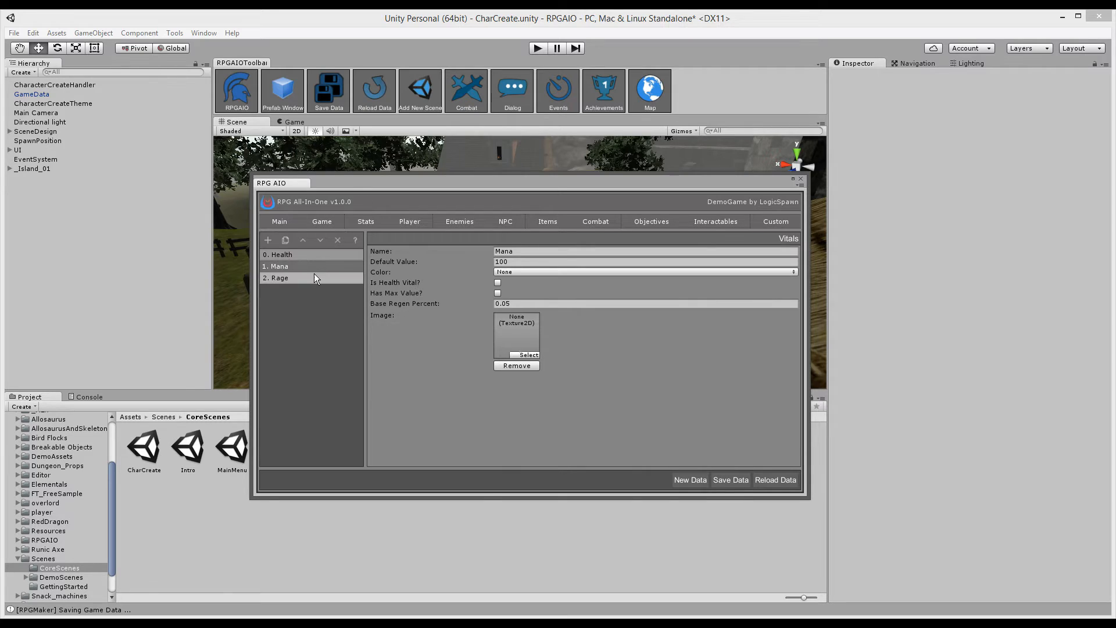
- Review the Rage vital's settings and those of the Movement, Attack Speed, Critical Chance, Cast Speed and Fire Resistance statistics
{"action": "left_click", "coordinate": [322, 276]}
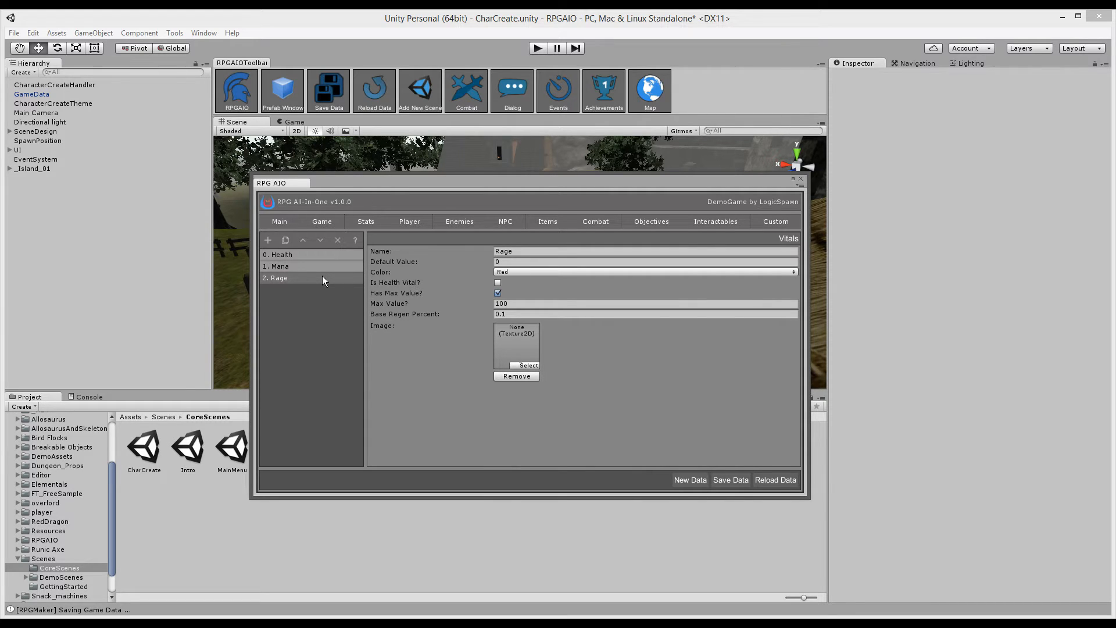
{"action": "left_click", "coordinate": [410, 220]}
{"action": "left_click", "coordinate": [541, 237]}
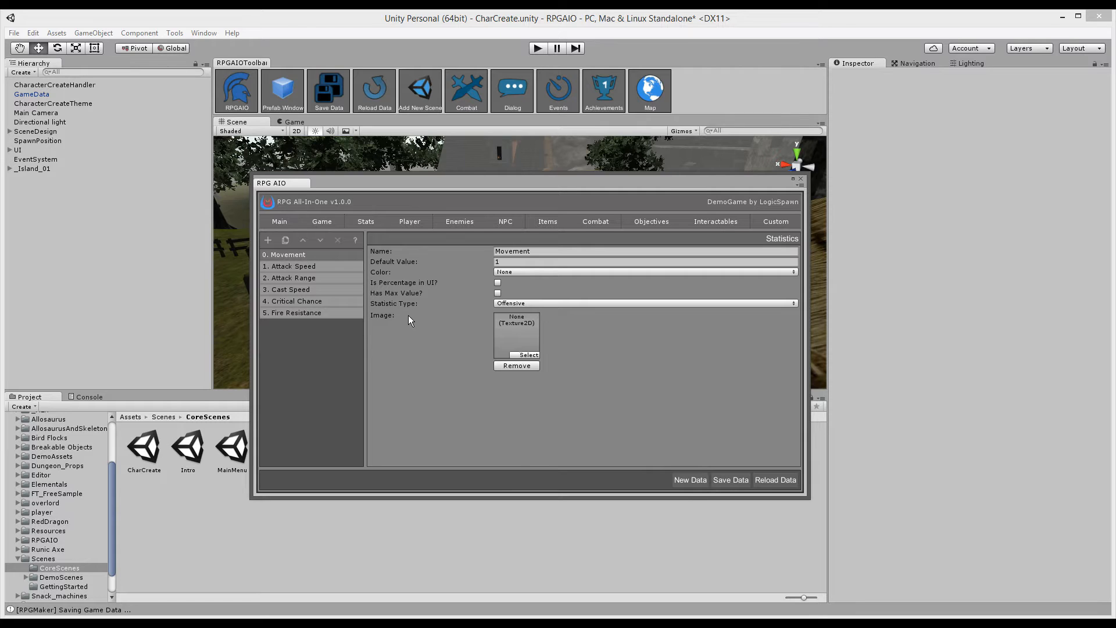
{"action": "left_click", "coordinate": [304, 264]}
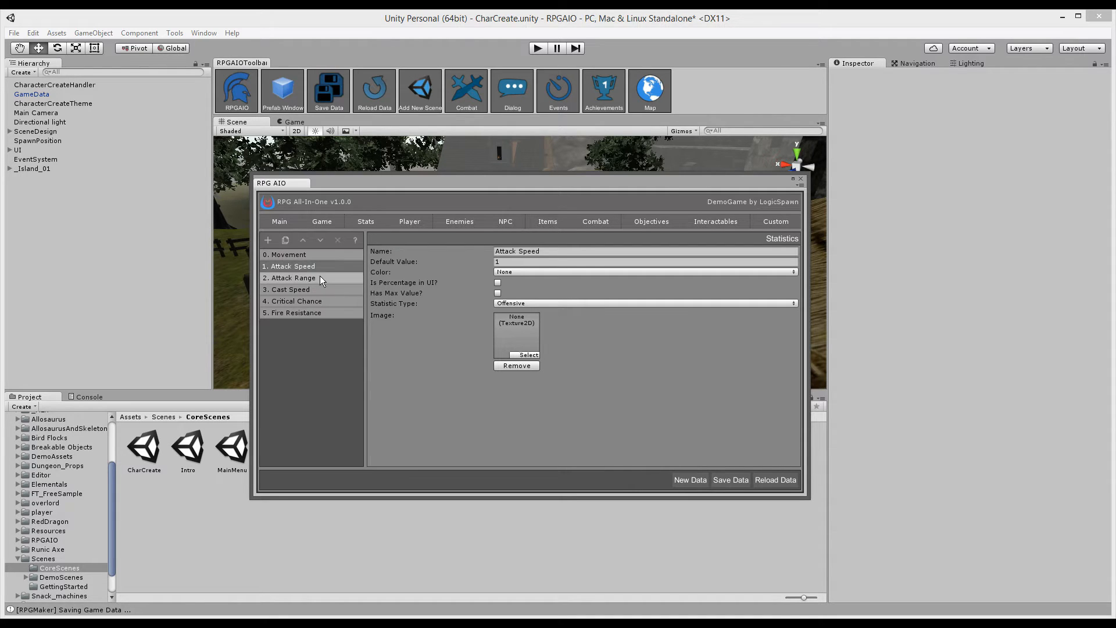
{"action": "left_click", "coordinate": [313, 301]}
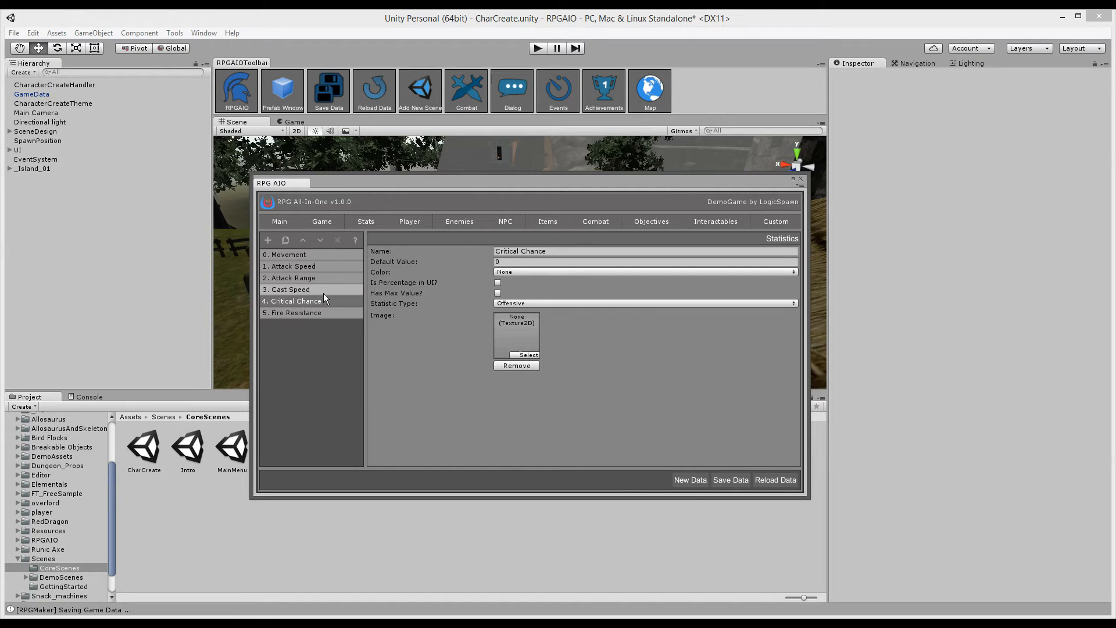
{"action": "left_click", "coordinate": [320, 291]}
{"action": "left_click", "coordinate": [304, 313]}
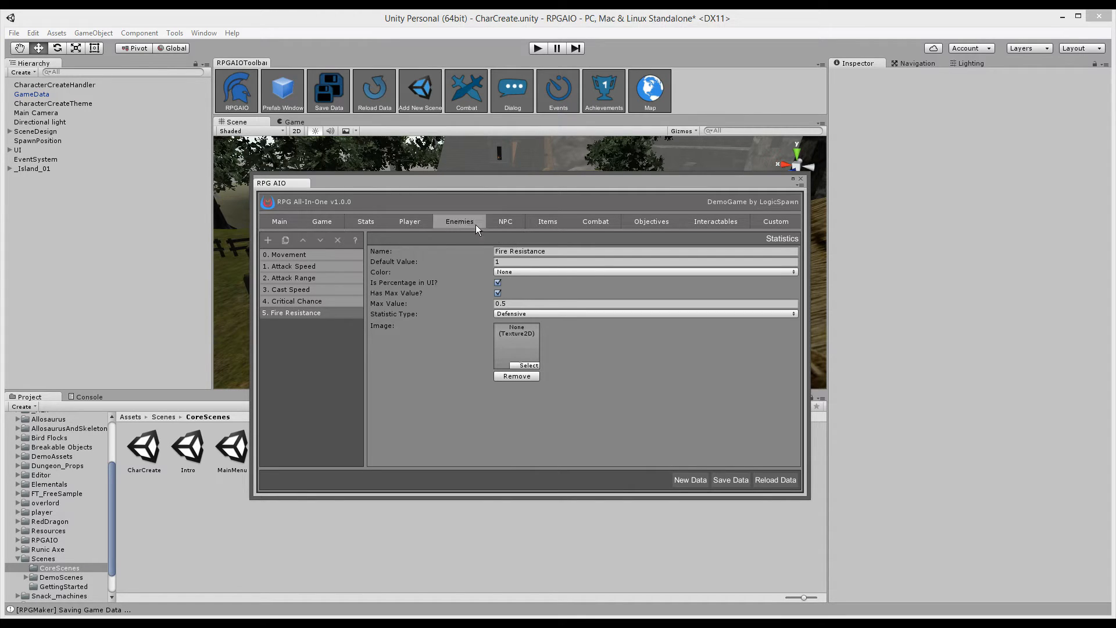
- Review the descriptions, experience definitions and starting levels of the Harvesting, Monster Hunter and Sword Mastery traits
{"action": "left_click", "coordinate": [369, 221]}
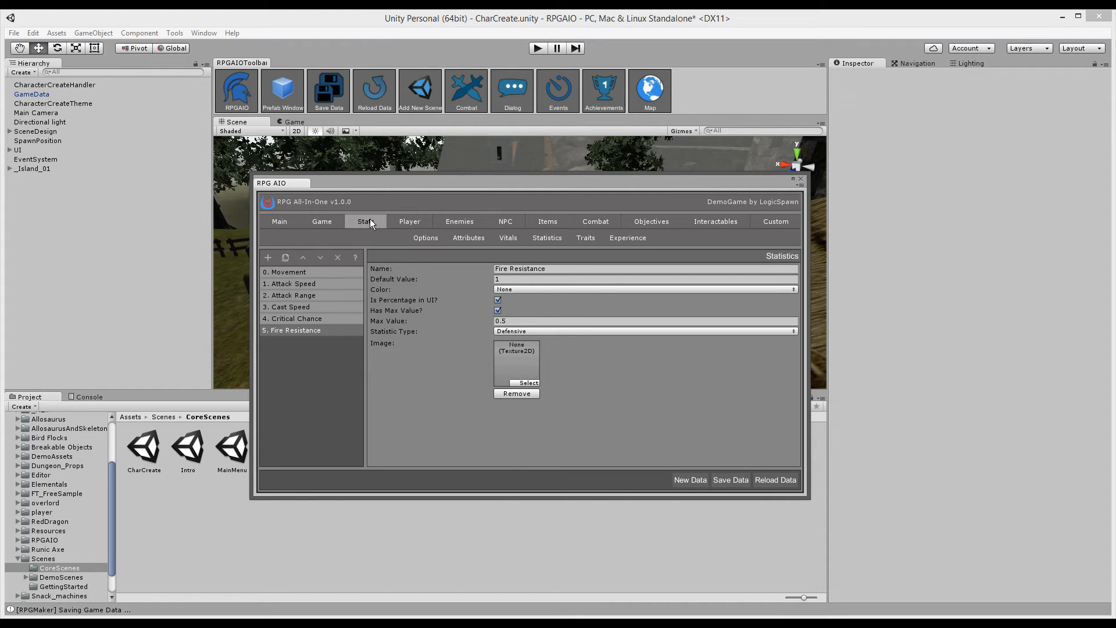
{"action": "left_click", "coordinate": [585, 239]}
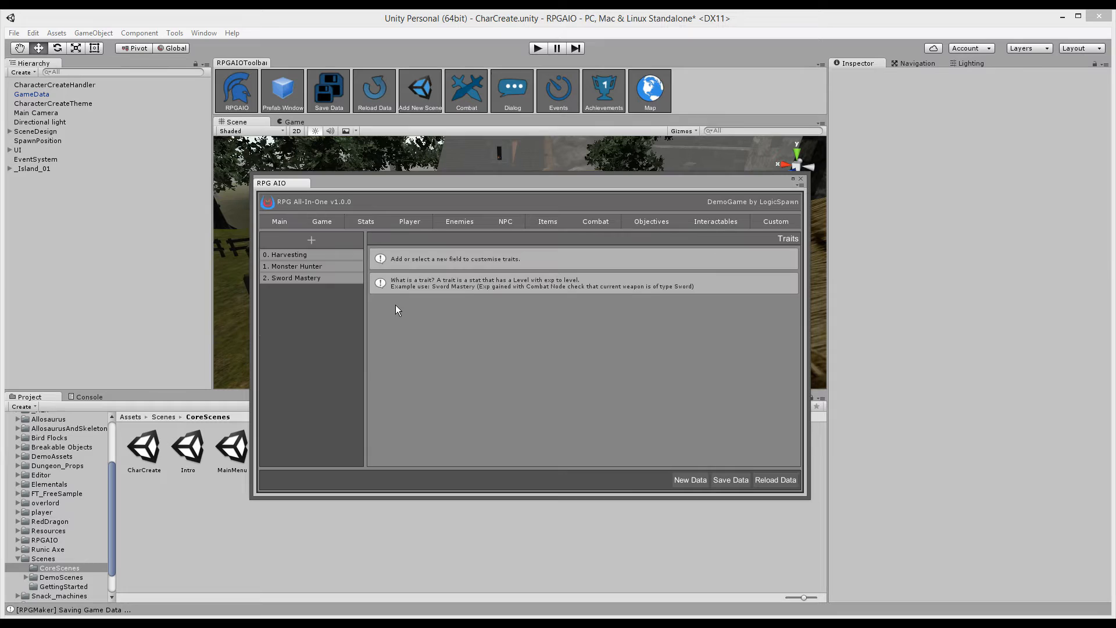
{"action": "left_click", "coordinate": [326, 254]}
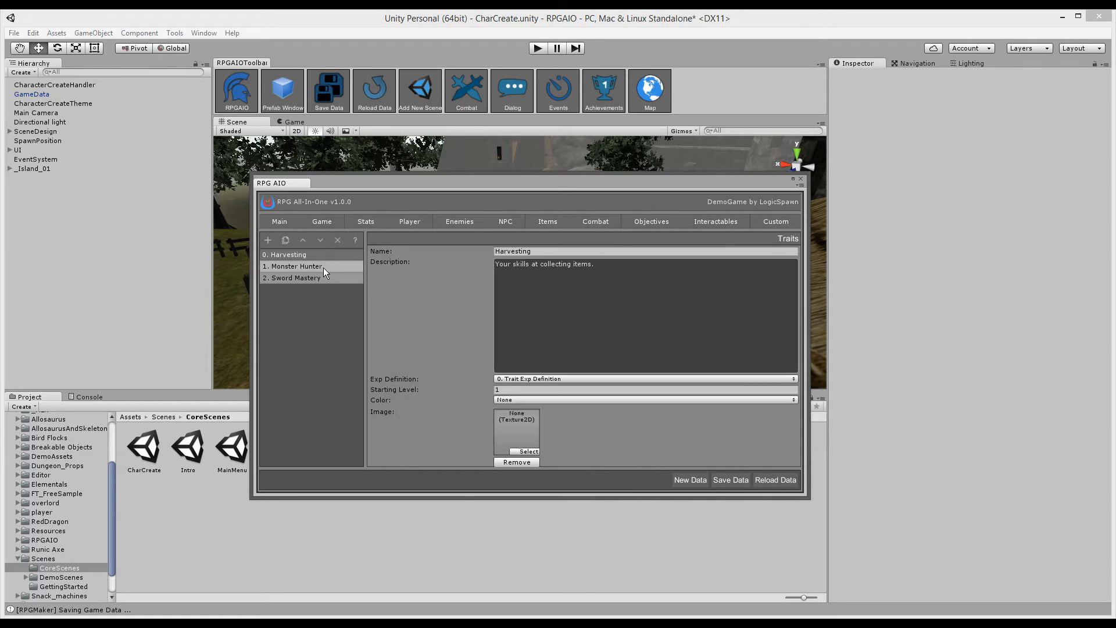
{"action": "left_click", "coordinate": [316, 278]}
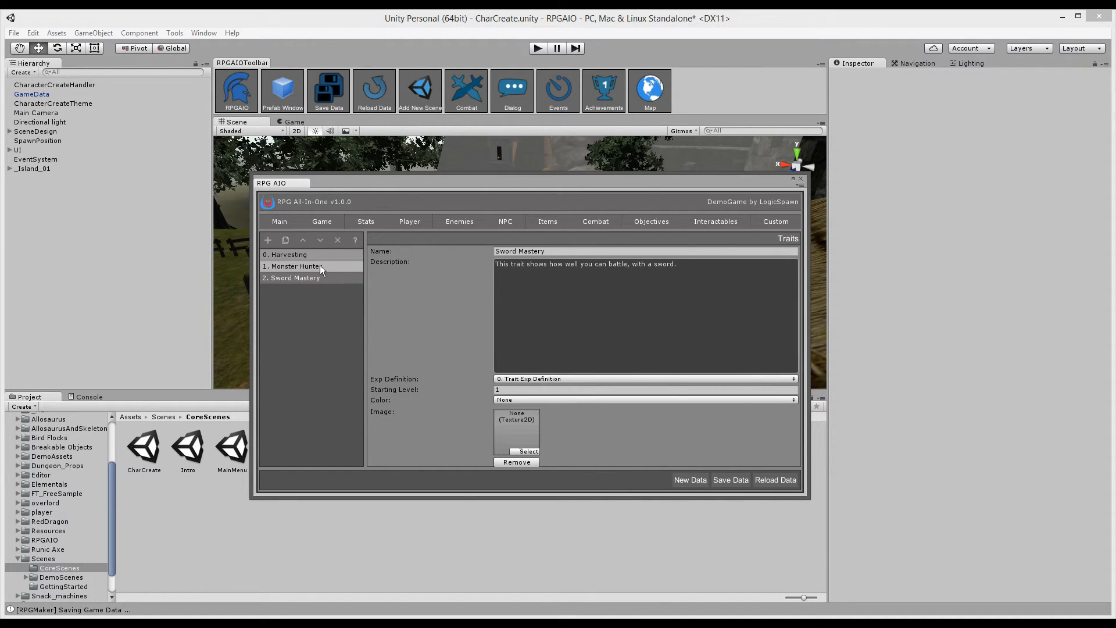
{"action": "left_click", "coordinate": [312, 256]}
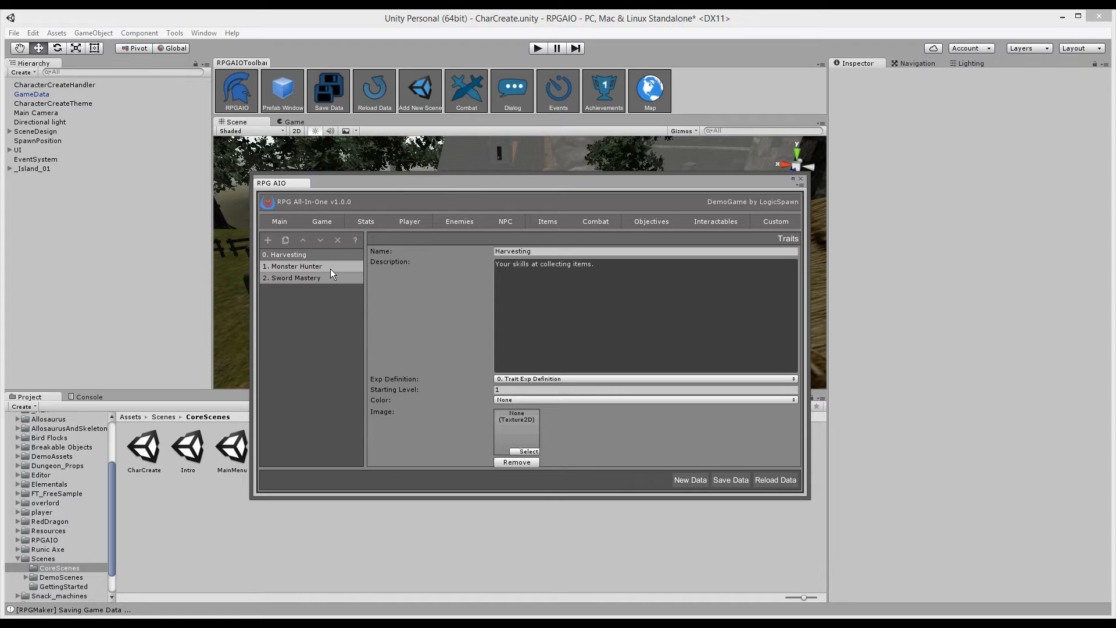
{"action": "left_click", "coordinate": [330, 269]}
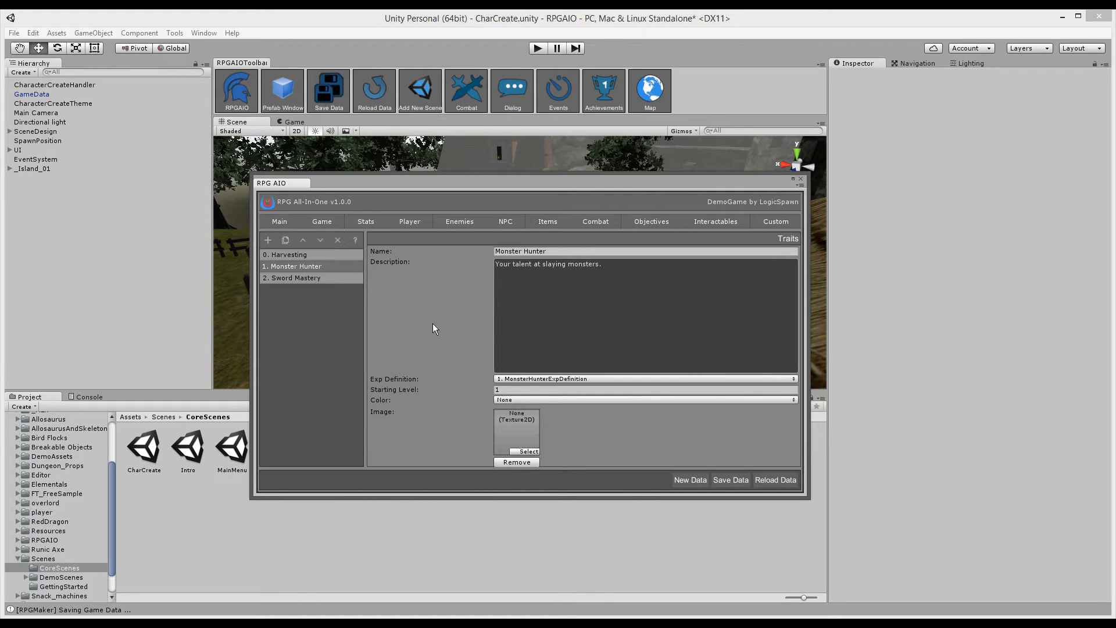
{"action": "left_click", "coordinate": [324, 279]}
{"action": "left_click", "coordinate": [323, 254]}
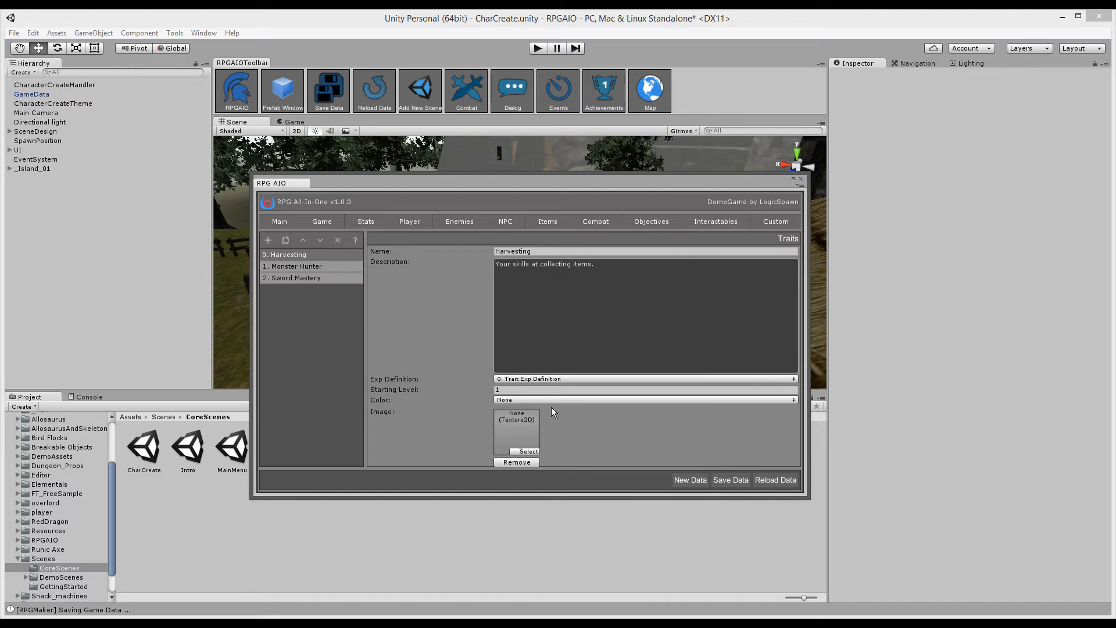
- Add an attribute named Endurance with a default value of 5 and the color Orange
{"action": "left_click", "coordinate": [366, 223]}
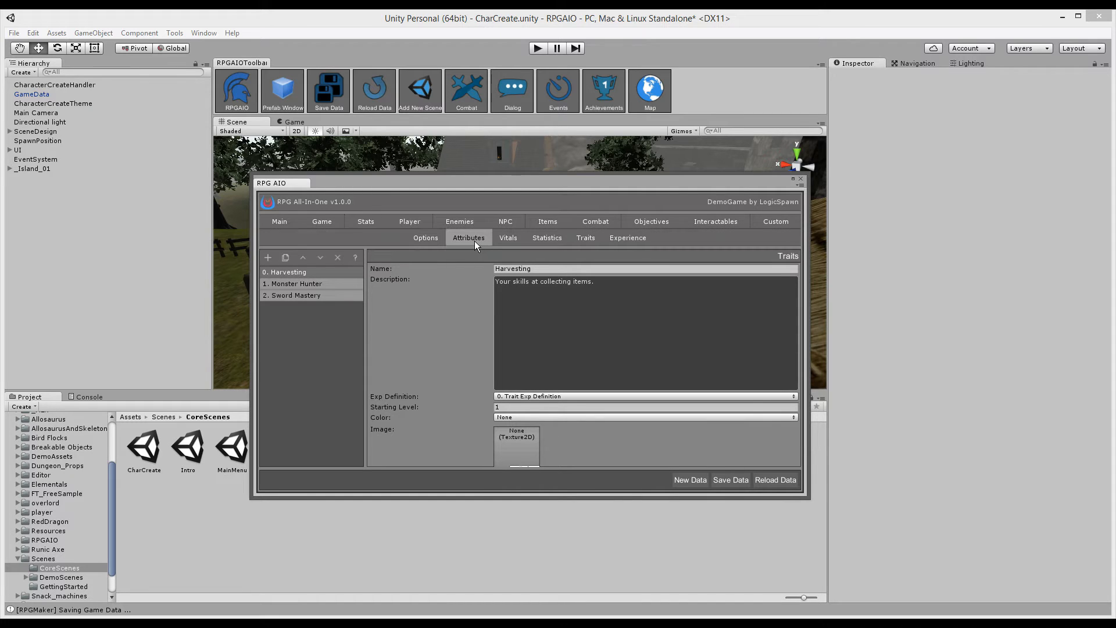
{"action": "left_click", "coordinate": [475, 240]}
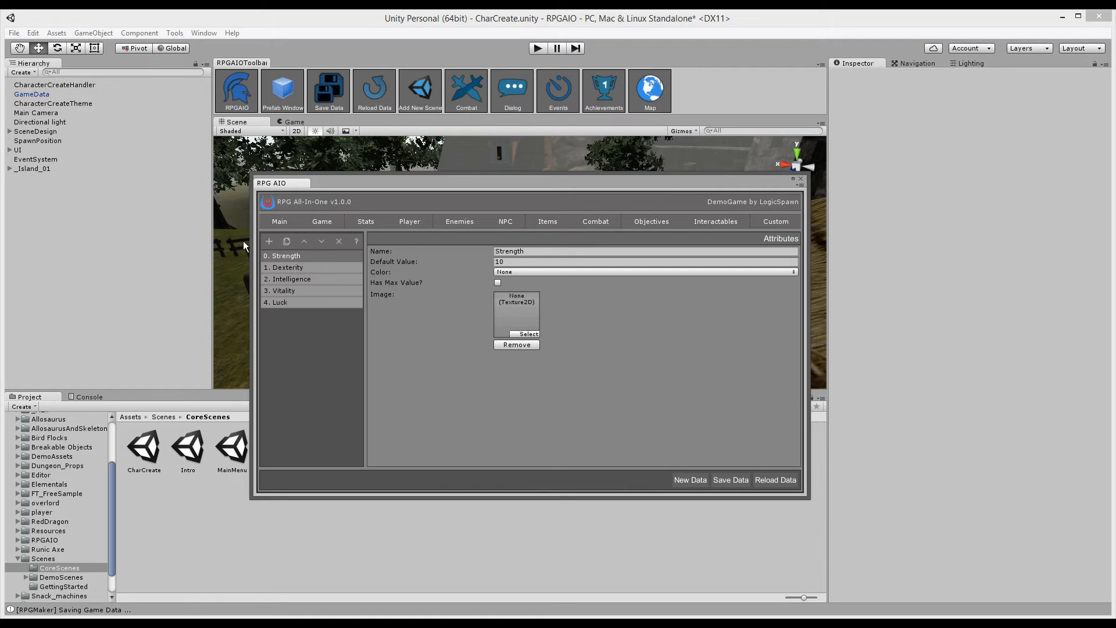
{"action": "left_click", "coordinate": [269, 242]}
{"action": "left_click", "coordinate": [572, 252]}
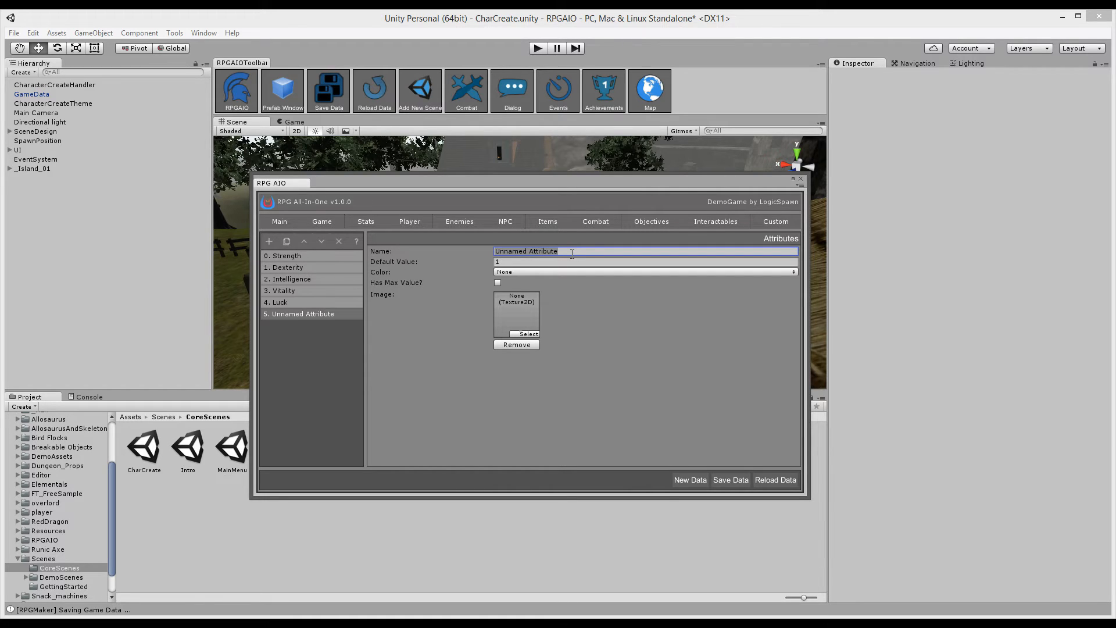
{"action": "type", "text": "Endurance"}
{"action": "left_click", "coordinate": [529, 261]}
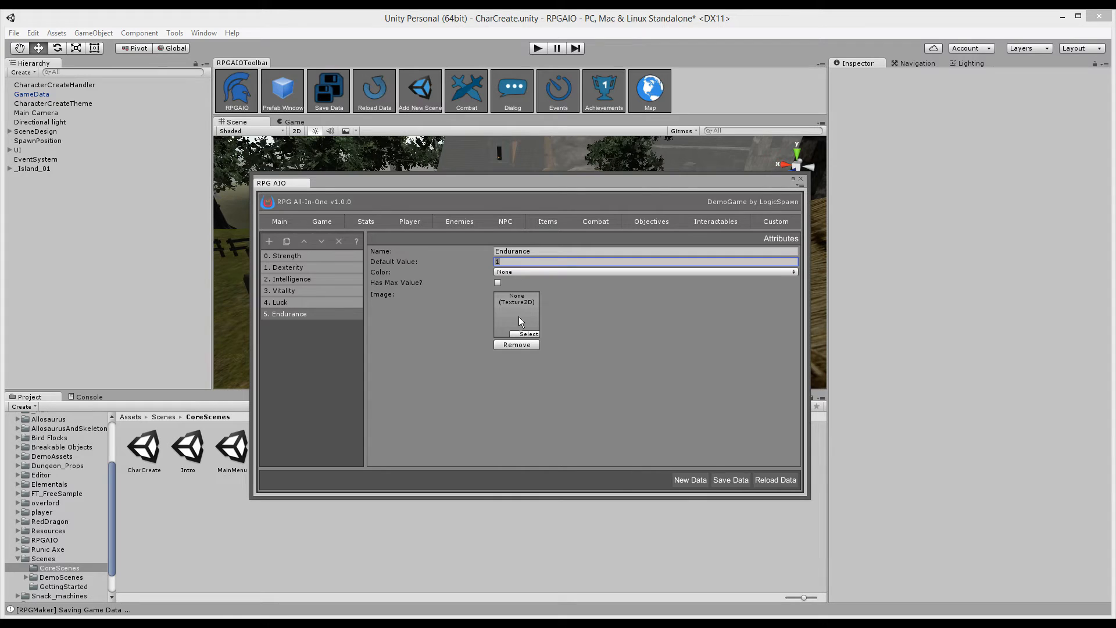
{"action": "left_click", "coordinate": [511, 272]}
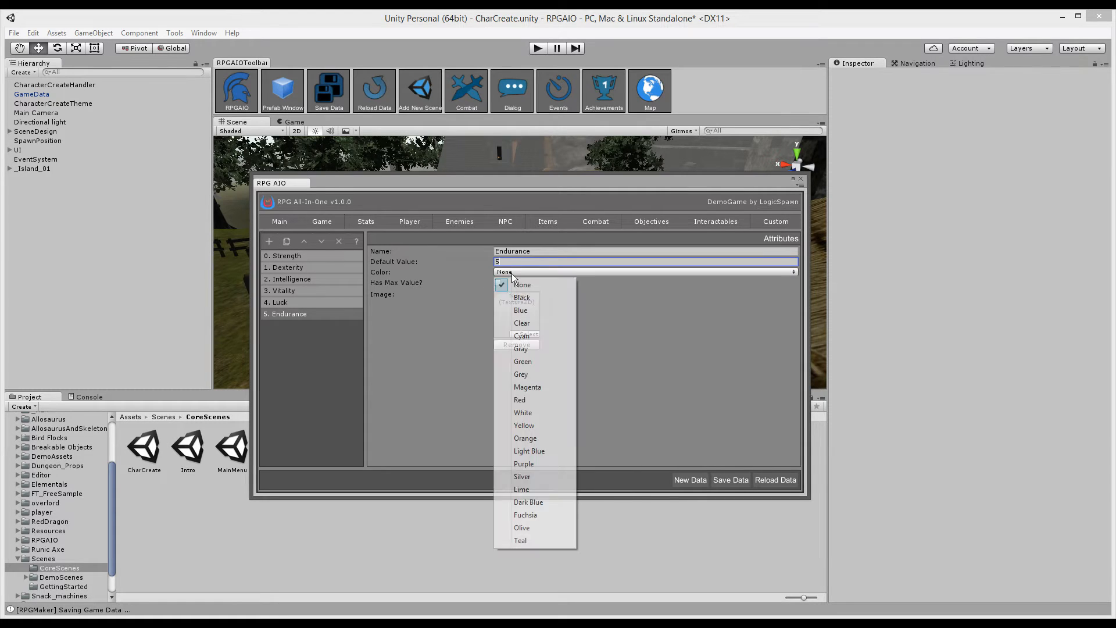
{"action": "left_click", "coordinate": [537, 436]}
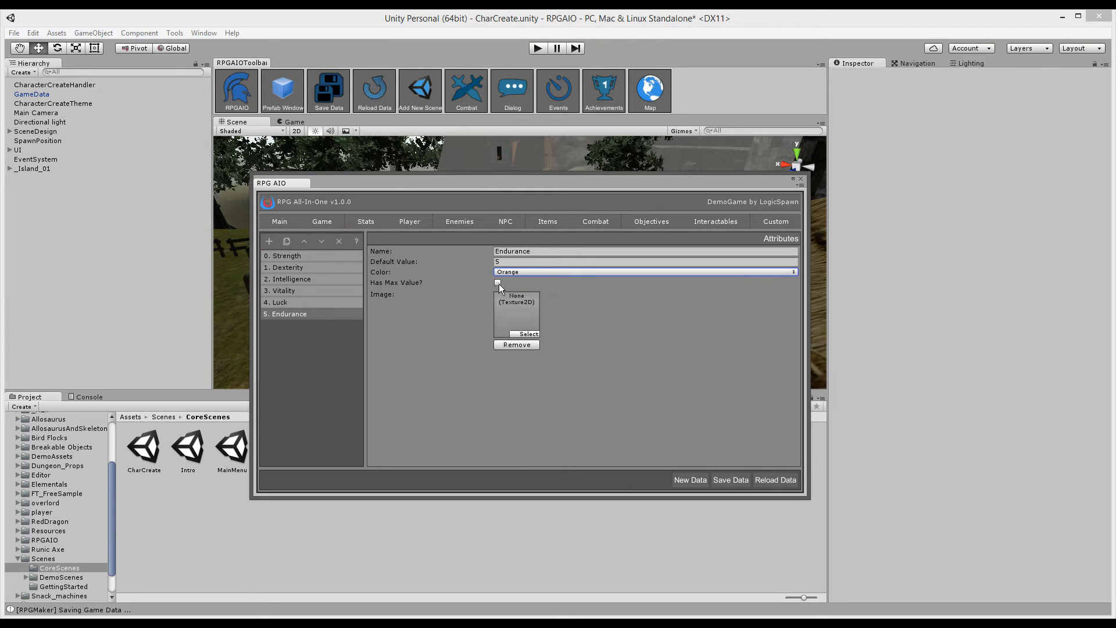
- Enable a maximum value for the Endurance attribute and set it to 50
{"action": "left_click", "coordinate": [499, 283]}
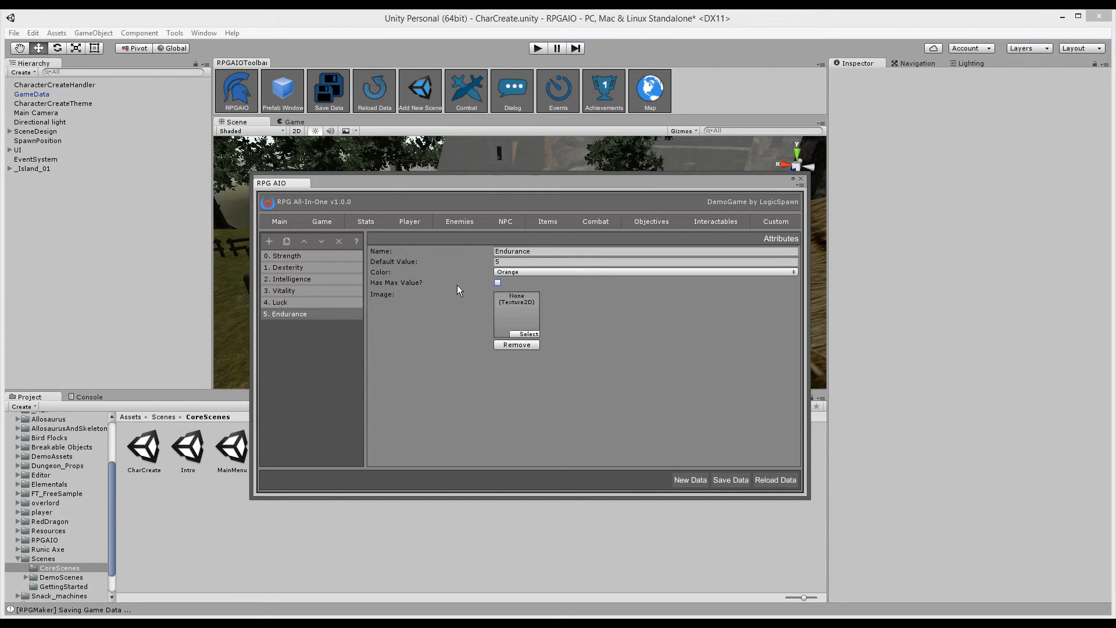
{"action": "left_click", "coordinate": [497, 283]}
{"action": "left_click", "coordinate": [527, 293]}
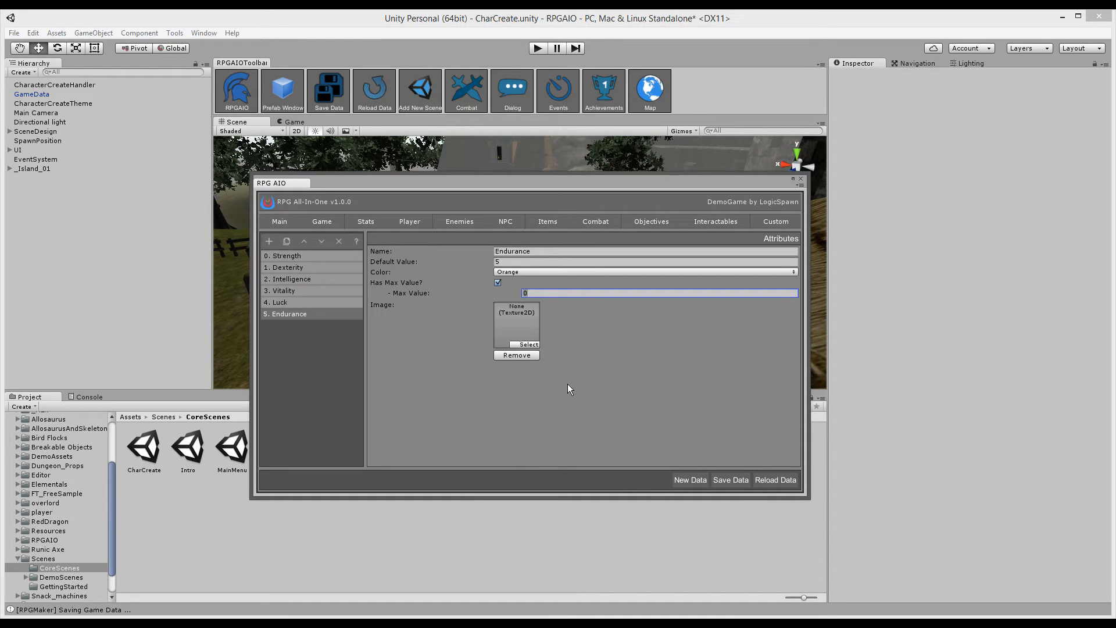
{"action": "type", "text": "50"}
{"action": "left_click", "coordinate": [528, 315]}
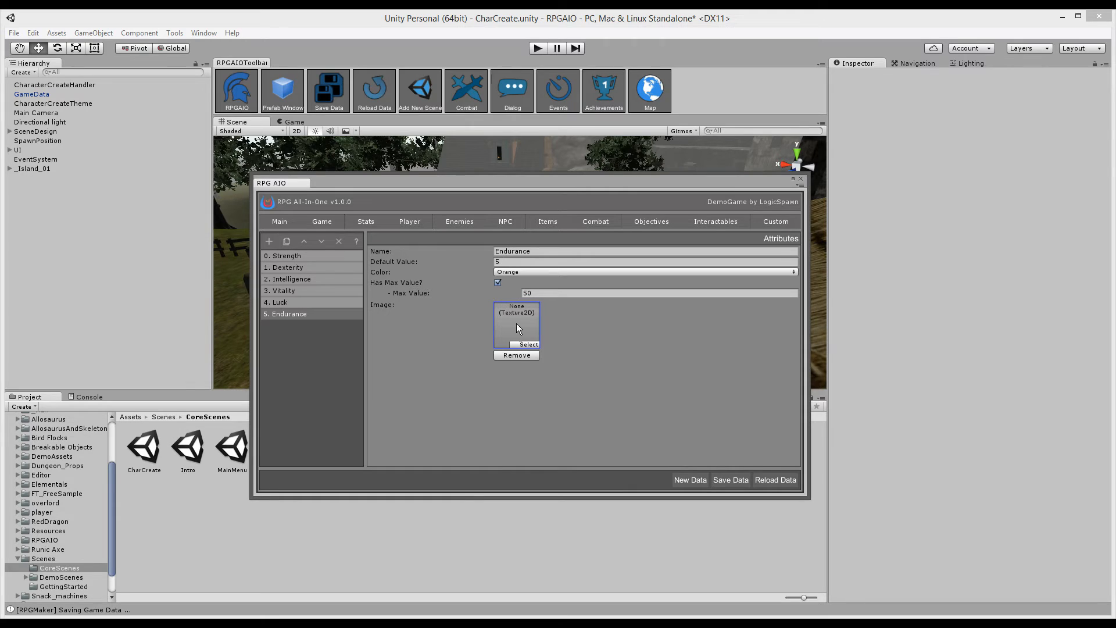
- Add a vital named Energy with a default value of 100
{"action": "mouse_move", "coordinate": [464, 242]}
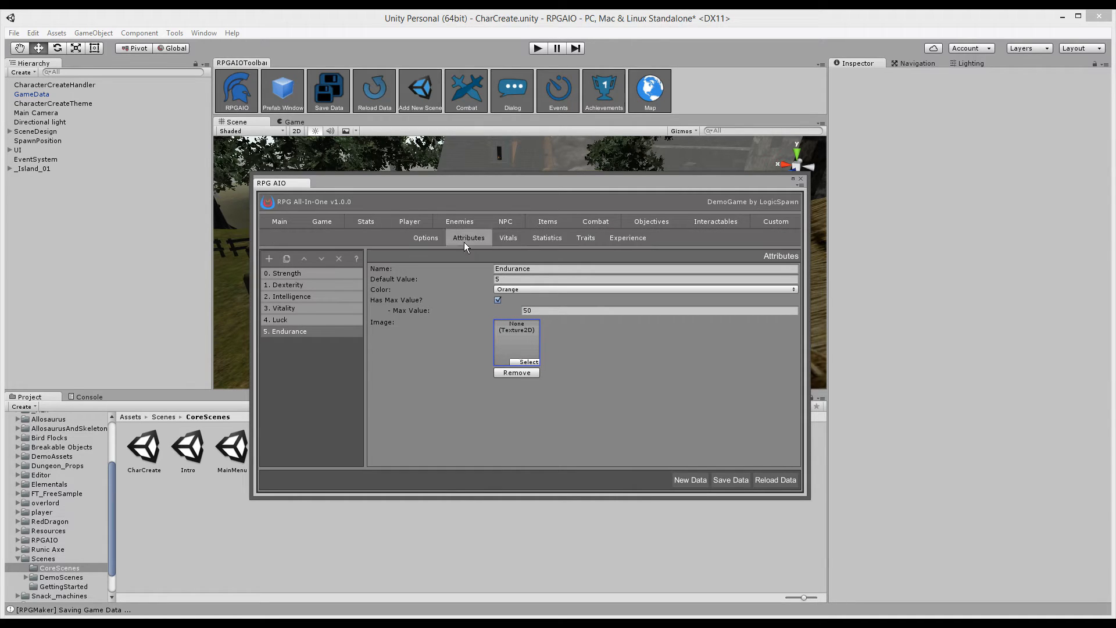
{"action": "left_click", "coordinate": [504, 239]}
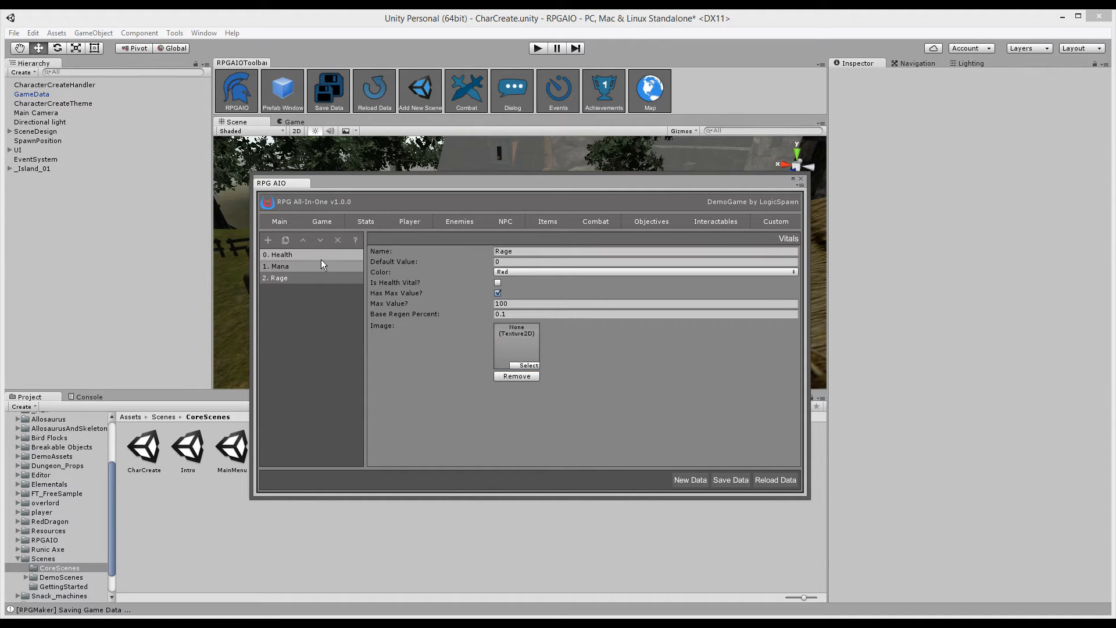
{"action": "left_click", "coordinate": [268, 241]}
{"action": "left_click", "coordinate": [597, 253]}
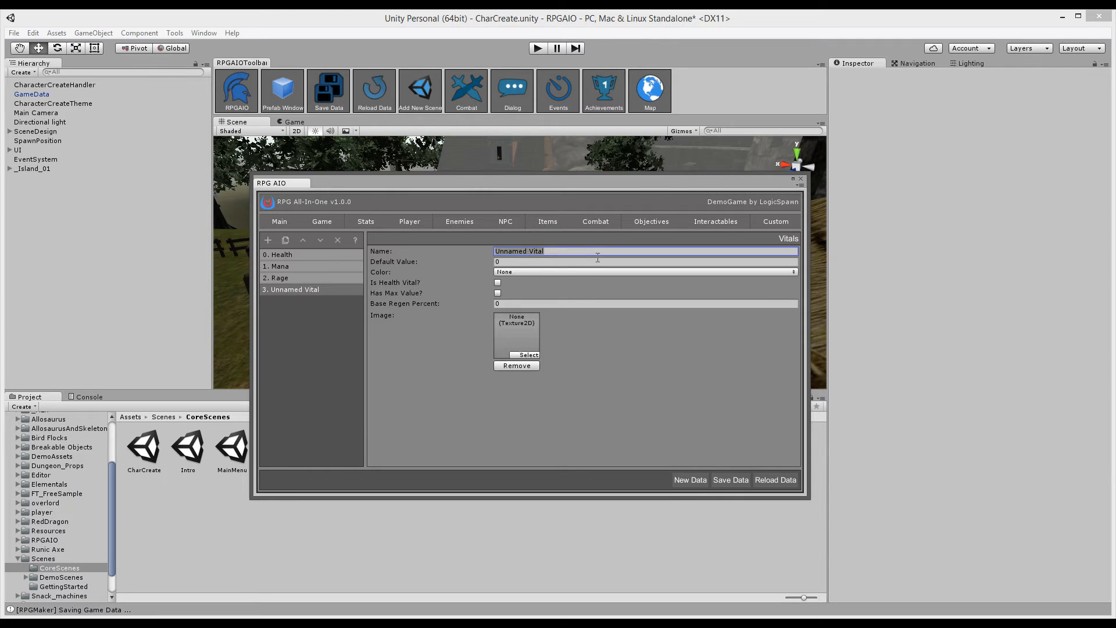
{"action": "type", "text": "en"}
{"action": "key", "text": "BackSpace"}
{"action": "type", "text": "Enr"}
{"action": "key", "text": "BackSpace"}
{"action": "key", "text": "BackSpace"}
{"action": "type", "text": "nergy"}
{"action": "left_click", "coordinate": [536, 262]}
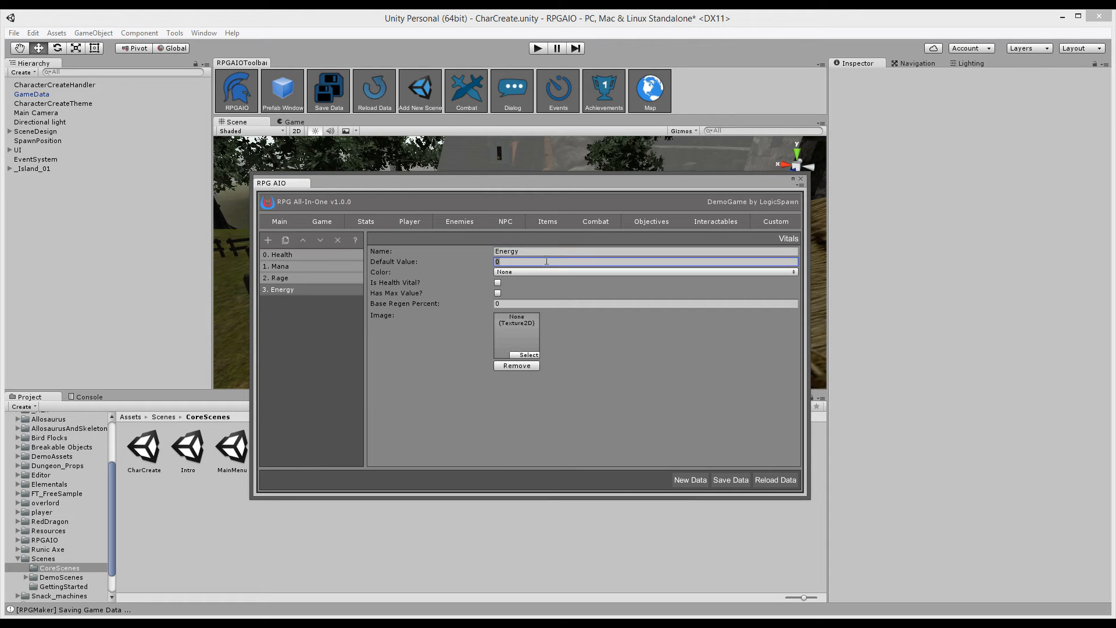
{"action": "type", "text": "100"}
- Set the Energy vital's color to Yellow
{"action": "left_click", "coordinate": [550, 303]}
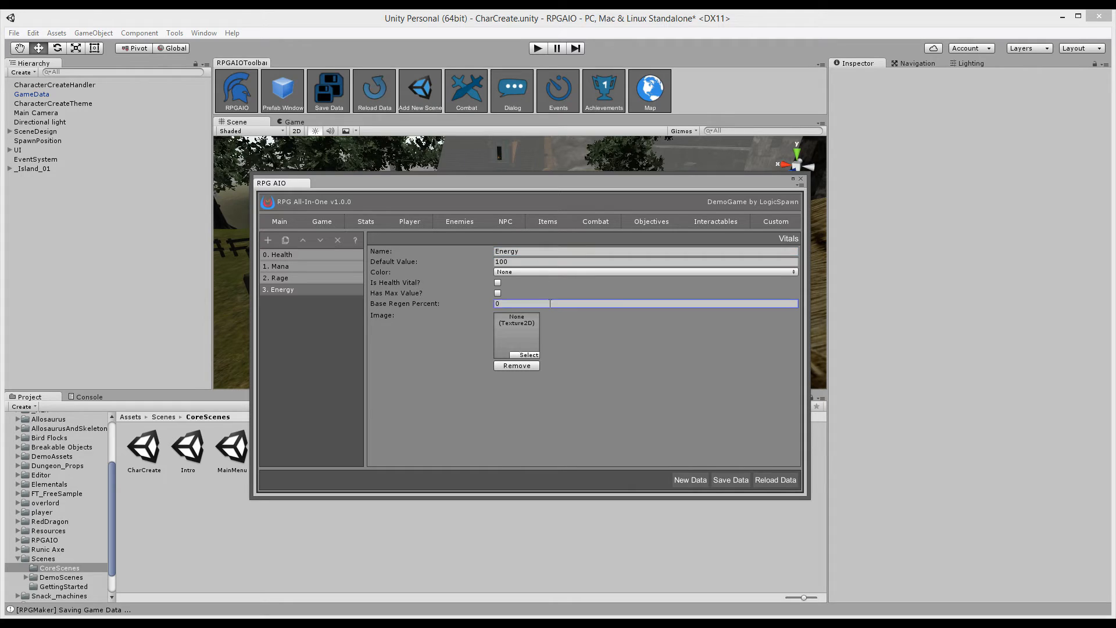
{"action": "left_click", "coordinate": [525, 266]}
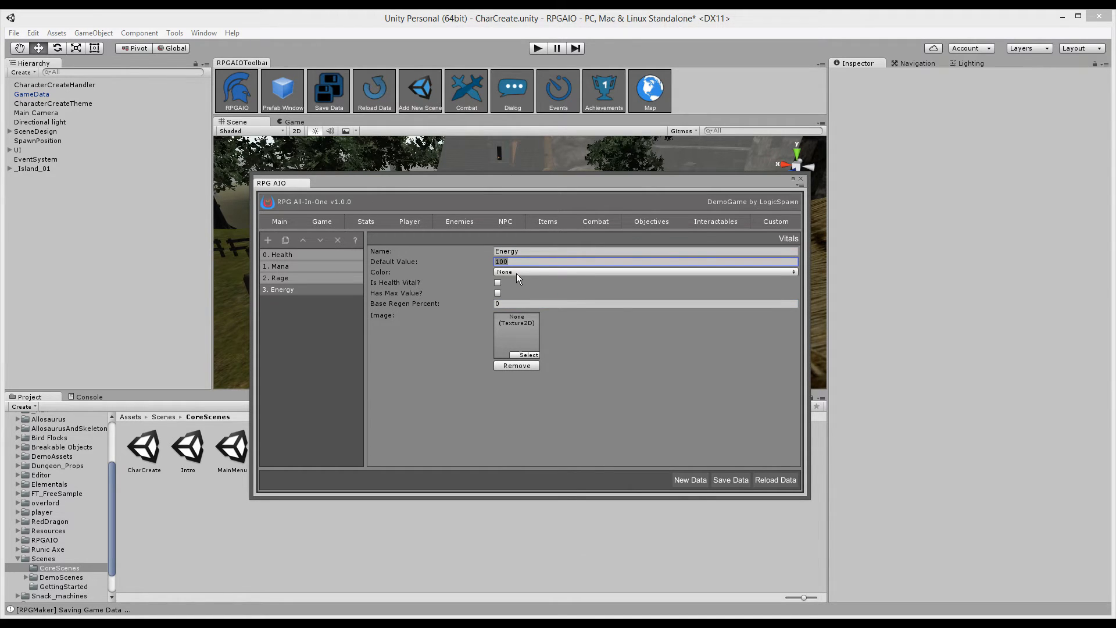
{"action": "left_click", "coordinate": [518, 273]}
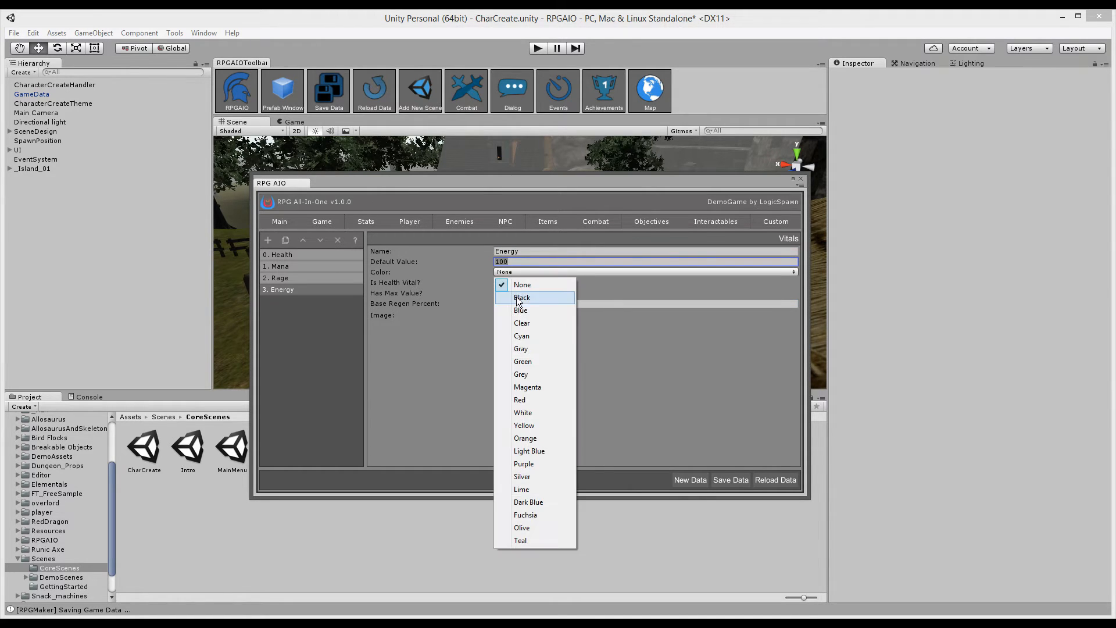
{"action": "left_click", "coordinate": [536, 426]}
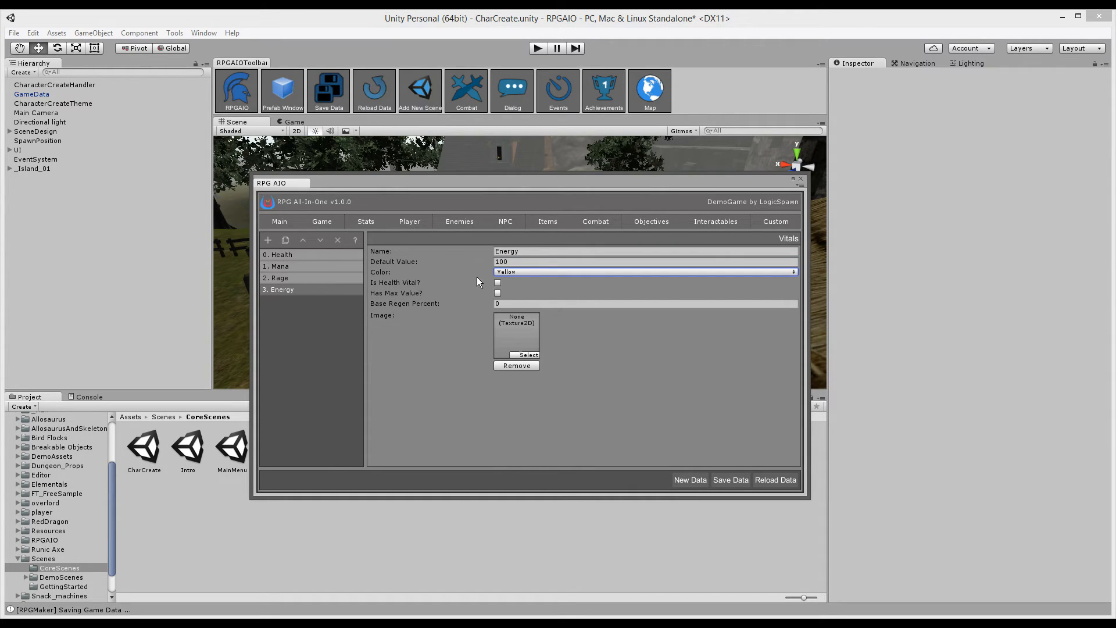
- Check the Health vital's settings, and give the Energy vital a maximum value of 150 and a base regen percent of 0.2
{"action": "left_click", "coordinate": [297, 256]}
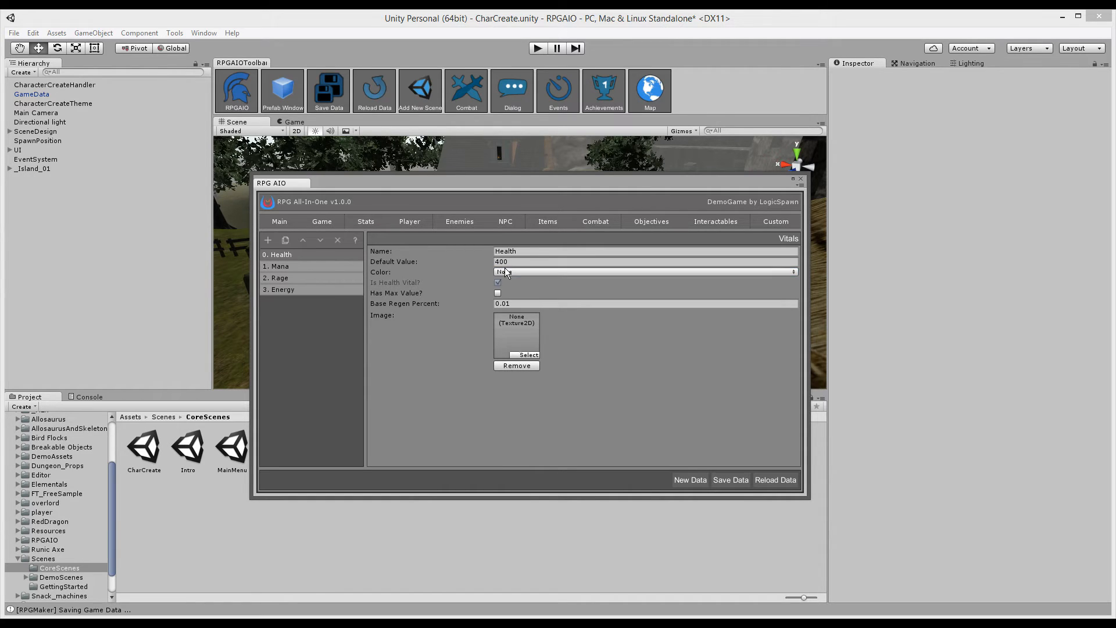
{"action": "left_click", "coordinate": [282, 290]}
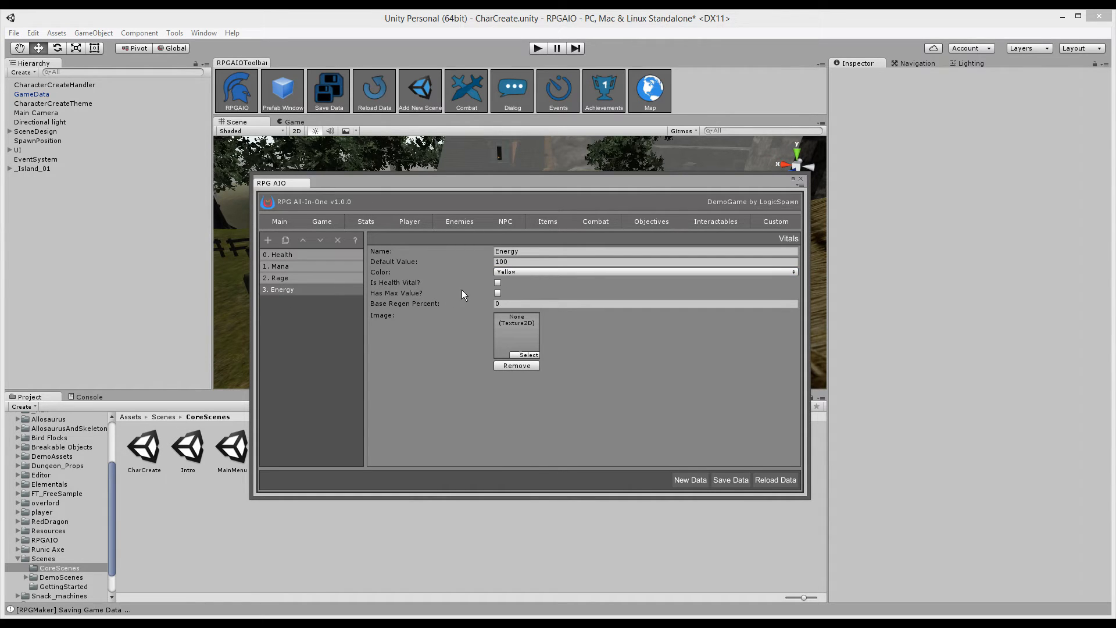
{"action": "left_click", "coordinate": [498, 293]}
{"action": "left_click", "coordinate": [521, 304]}
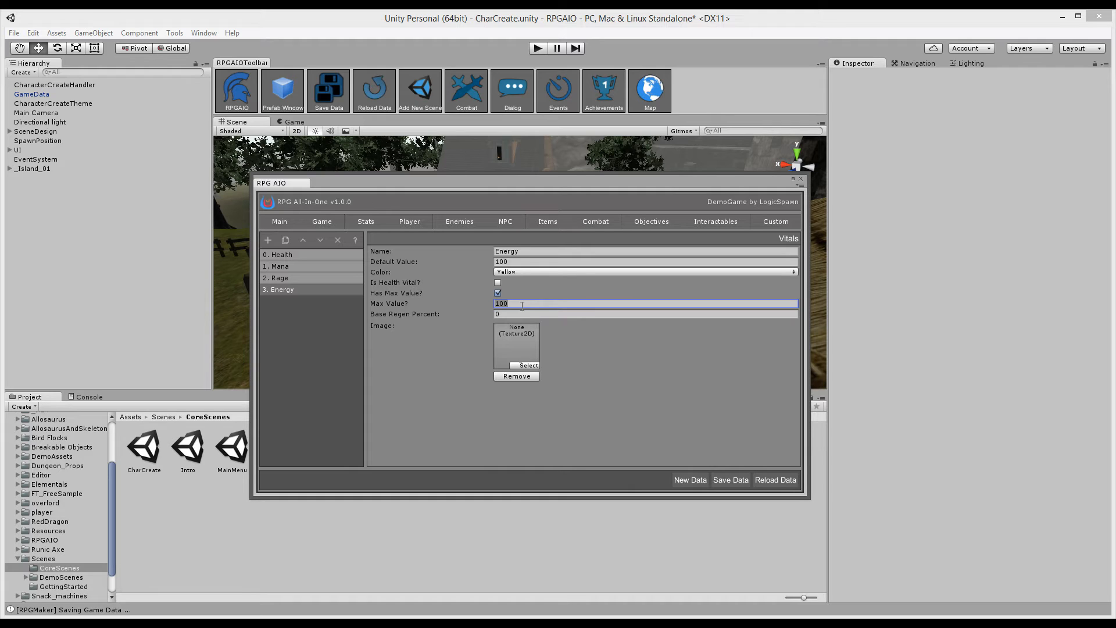
{"action": "type", "text": "150"}
{"action": "left_click", "coordinate": [503, 314]}
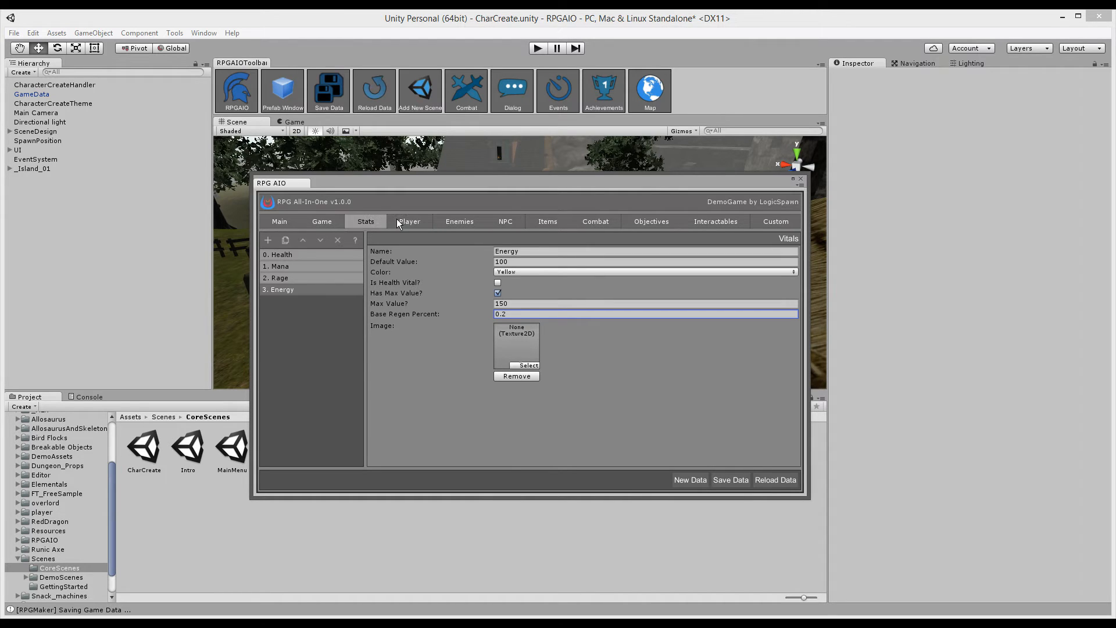
- Add a statistic named Critical Hit Damage with a default value of 0
{"action": "left_click", "coordinate": [371, 224]}
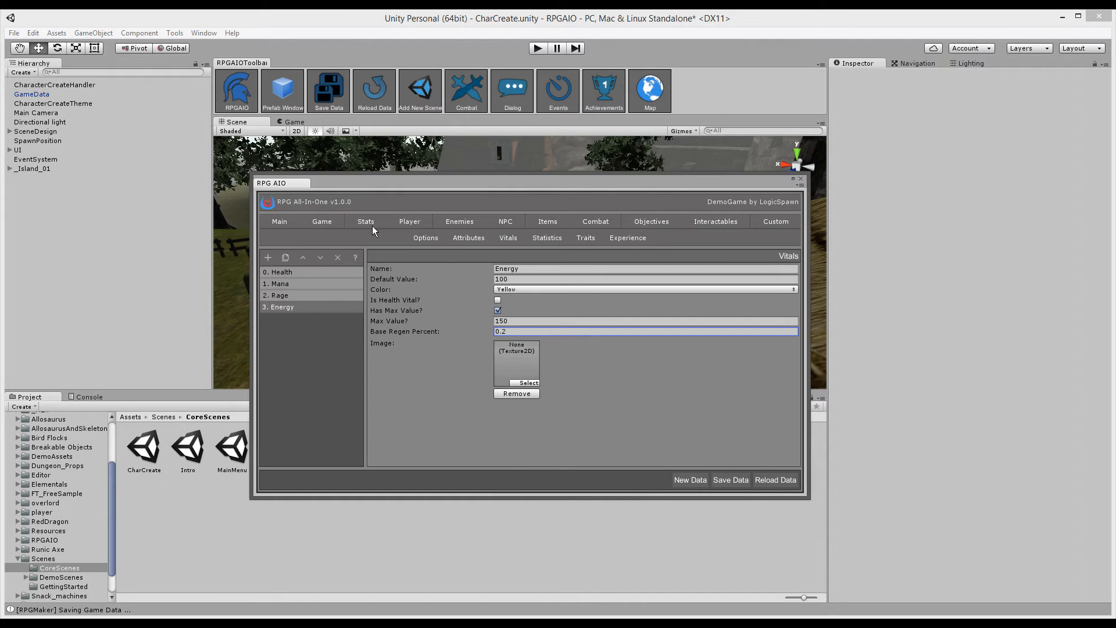
{"action": "left_click", "coordinate": [533, 242]}
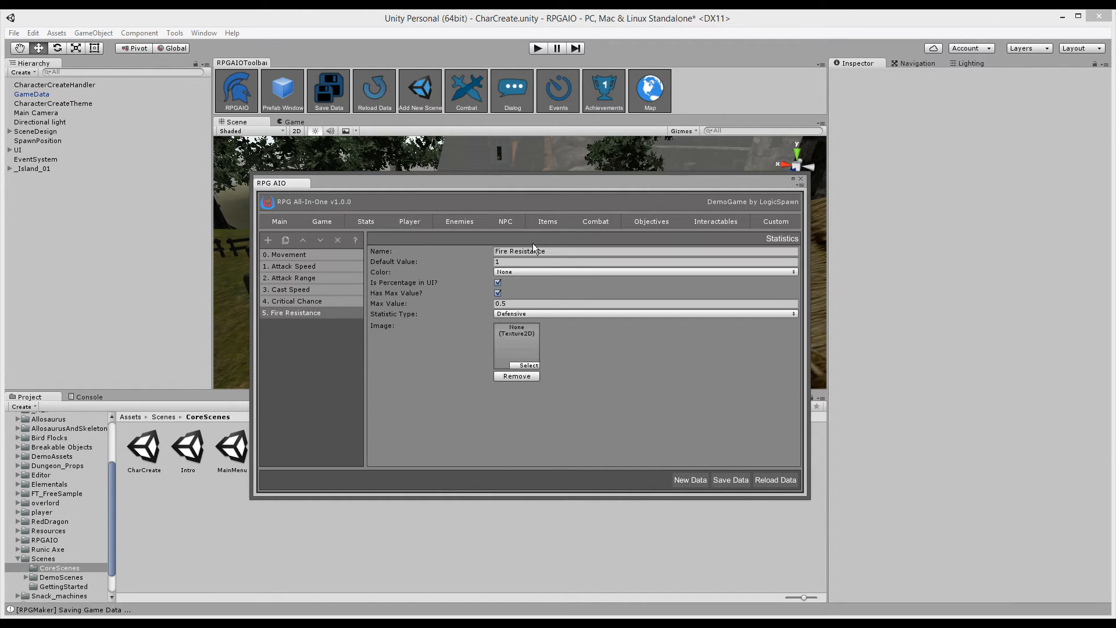
{"action": "left_click", "coordinate": [268, 241]}
{"action": "left_click", "coordinate": [565, 252]}
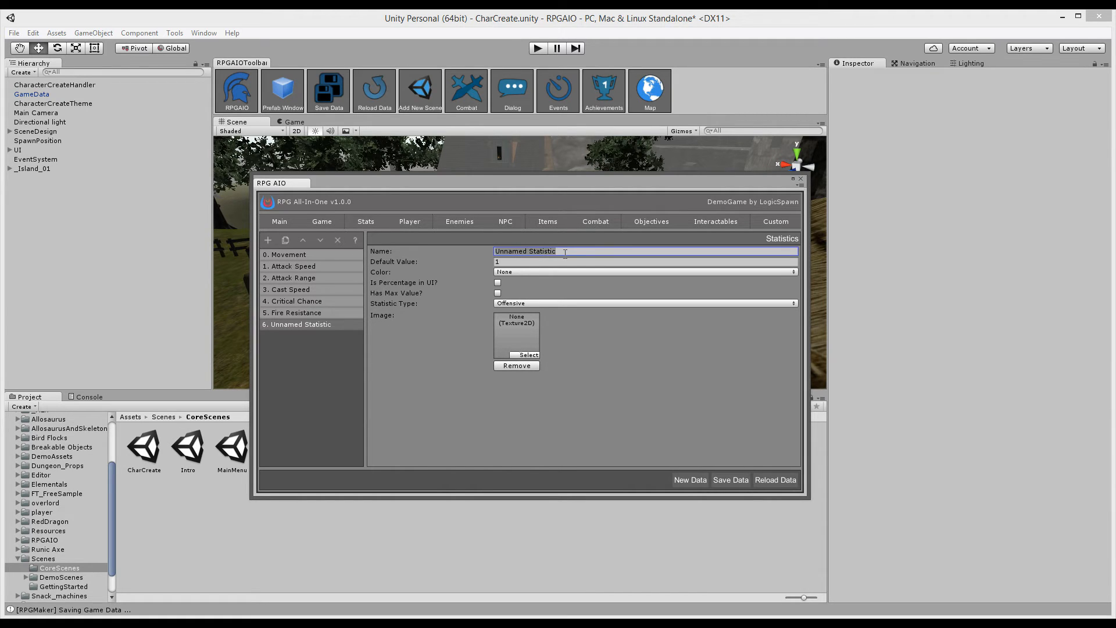
{"action": "type", "text": "Critical Hit Damage"}
{"action": "left_click", "coordinate": [529, 263]}
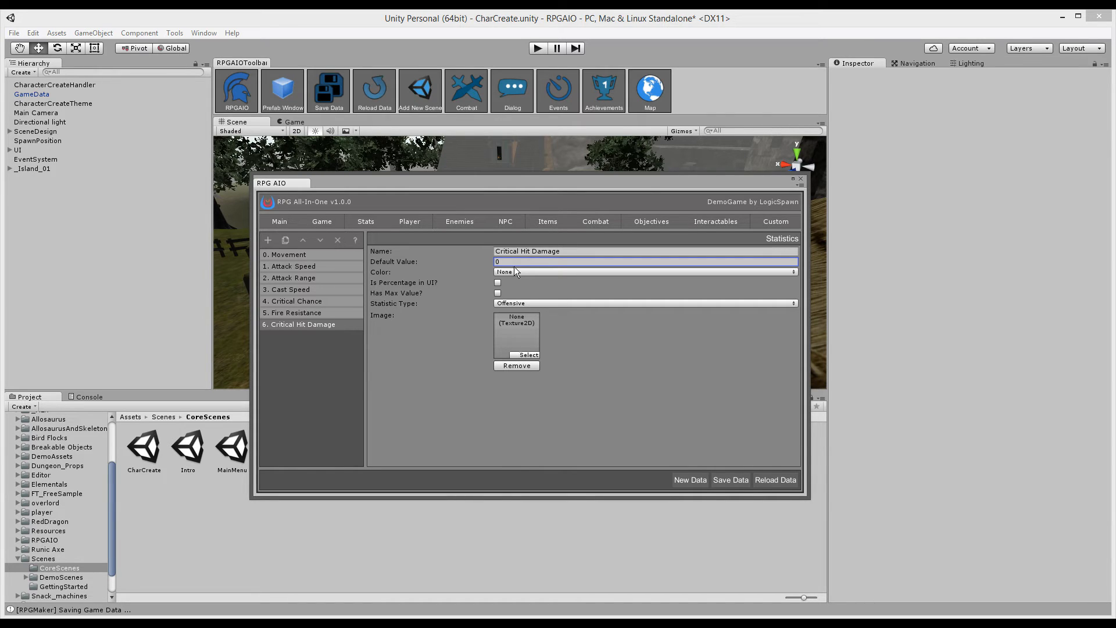
{"action": "left_click", "coordinate": [531, 254]}
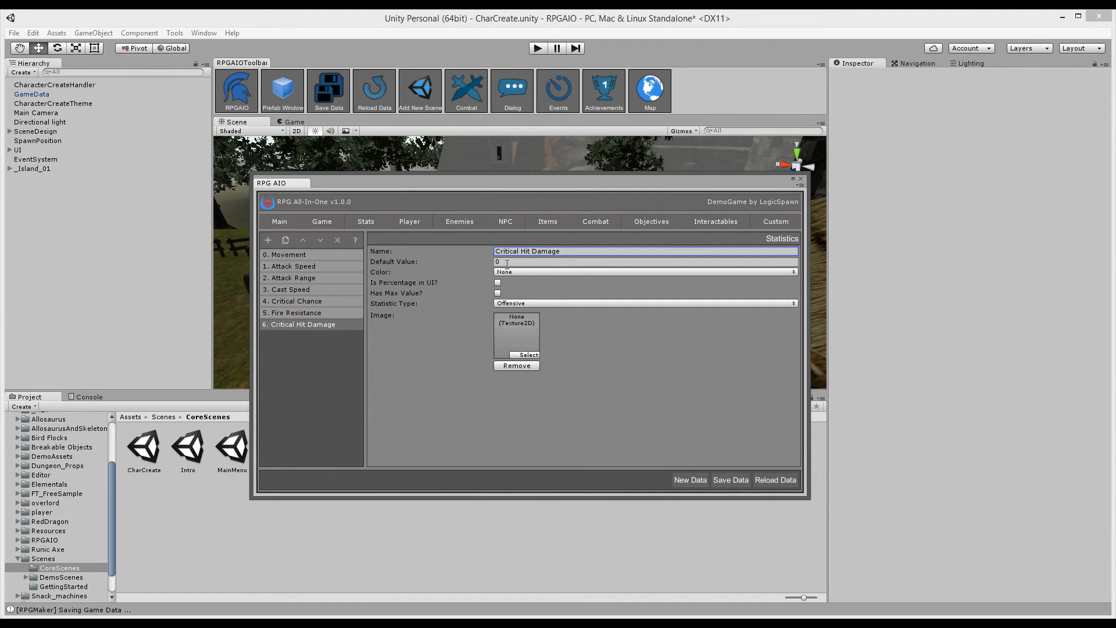
{"action": "left_click", "coordinate": [506, 262]}
{"action": "left_click", "coordinate": [573, 249]}
- Set the Critical Hit Damage statistic's color to Light Blue
{"action": "left_click", "coordinate": [505, 272]}
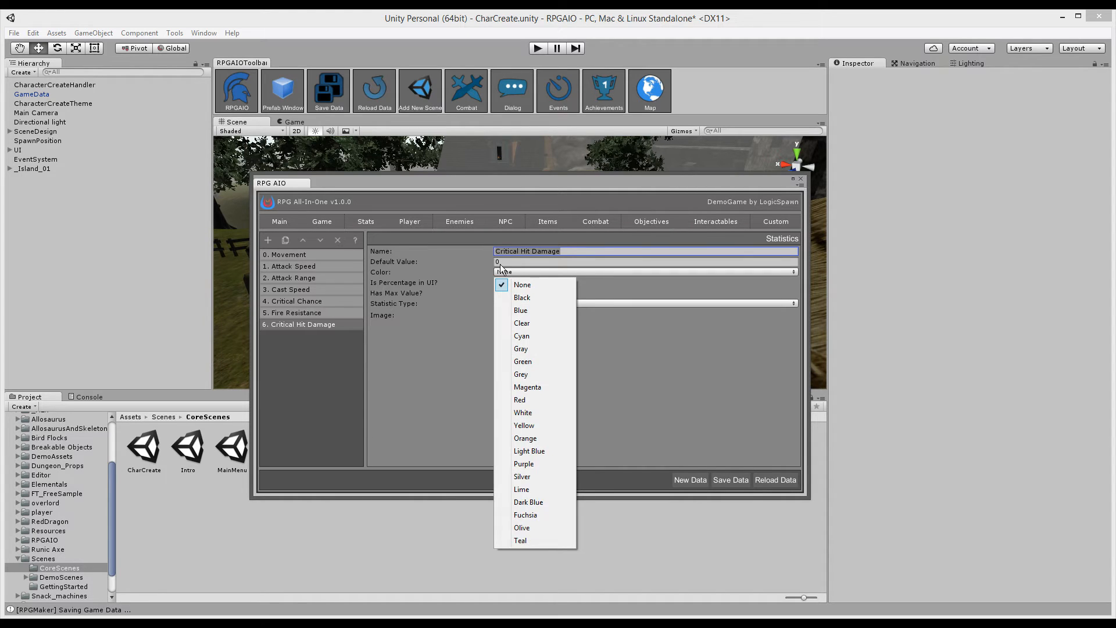
{"action": "left_click", "coordinate": [500, 263]}
{"action": "left_click", "coordinate": [518, 271]}
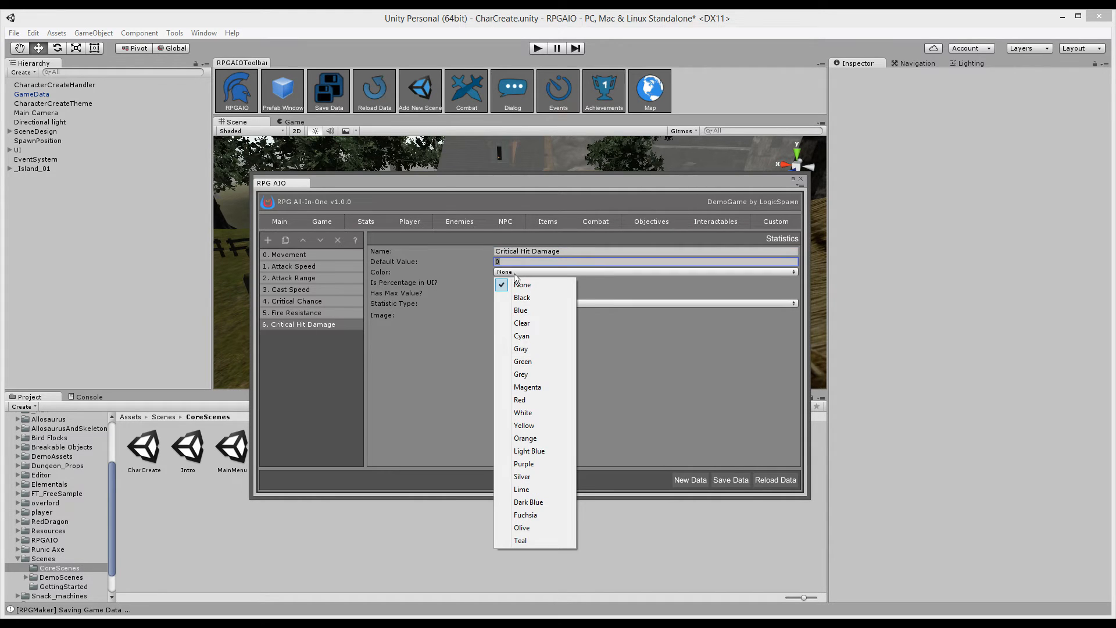
{"action": "left_click", "coordinate": [526, 451]}
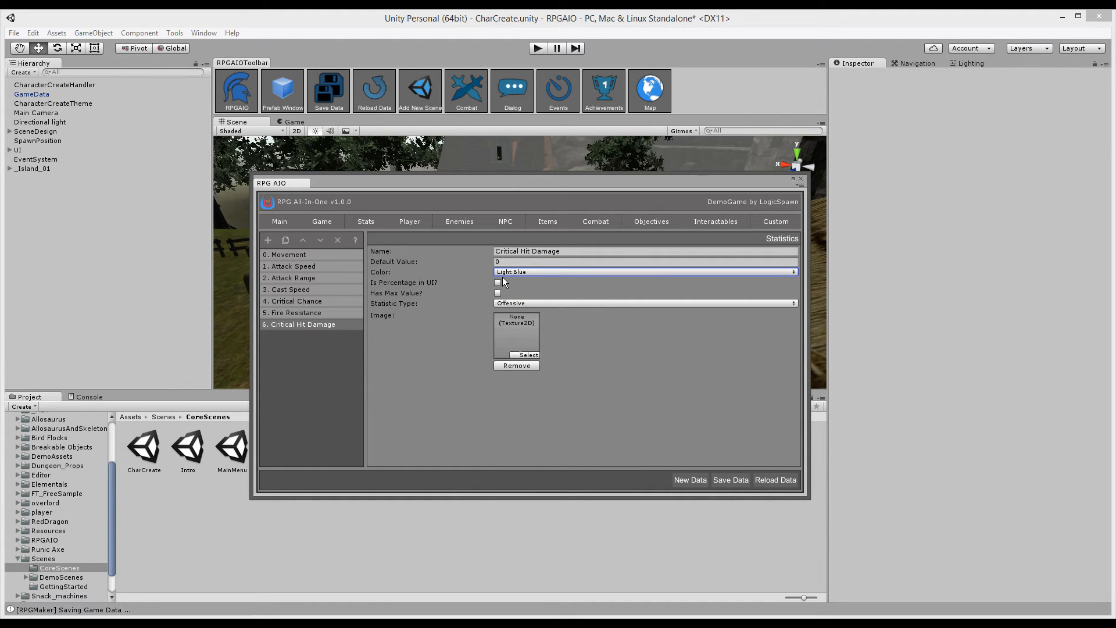
{"action": "left_click", "coordinate": [510, 262]}
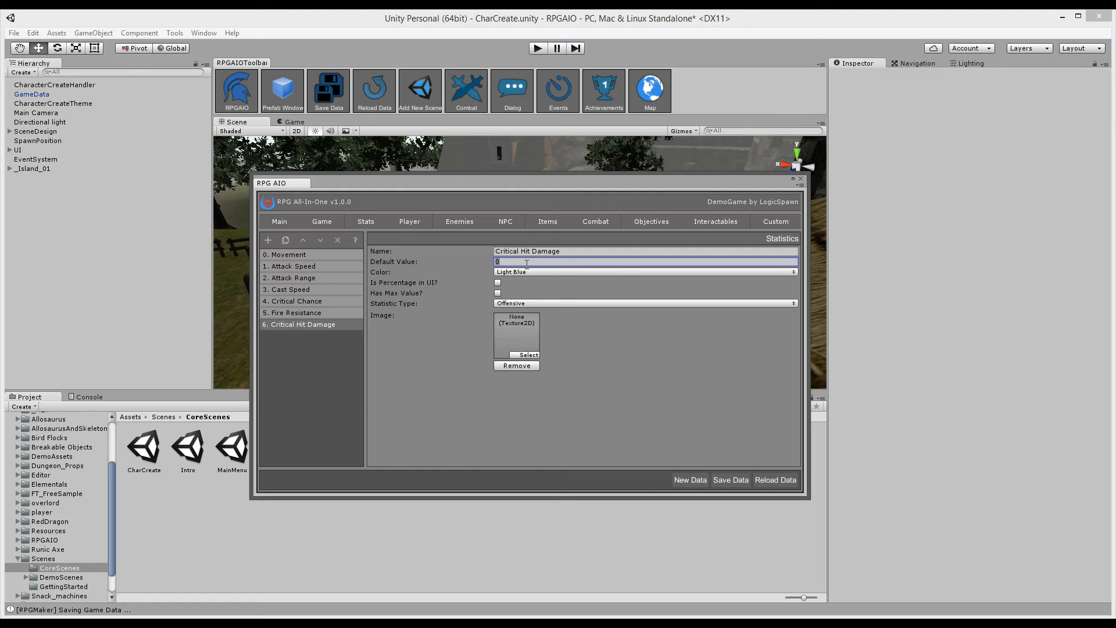
{"action": "type", "text": ".585"}
{"action": "key", "text": "BackSpace"}
{"action": "key", "text": "BackSpace"}
{"action": "key", "text": "BackSpace"}
{"action": "key", "text": "BackSpace"}
{"action": "key", "text": "BackSpace"}
- Show Critical Hit Damage as a percentage in the UI and choose Offensive as its statistic type
{"action": "left_click", "coordinate": [498, 283]}
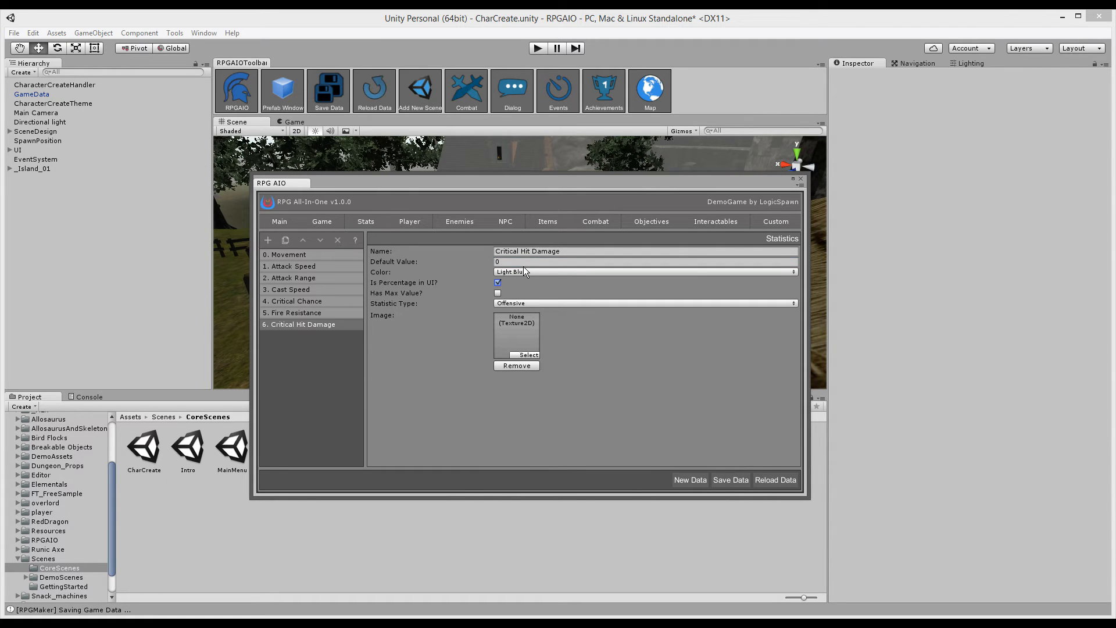
{"action": "left_click", "coordinate": [510, 303]}
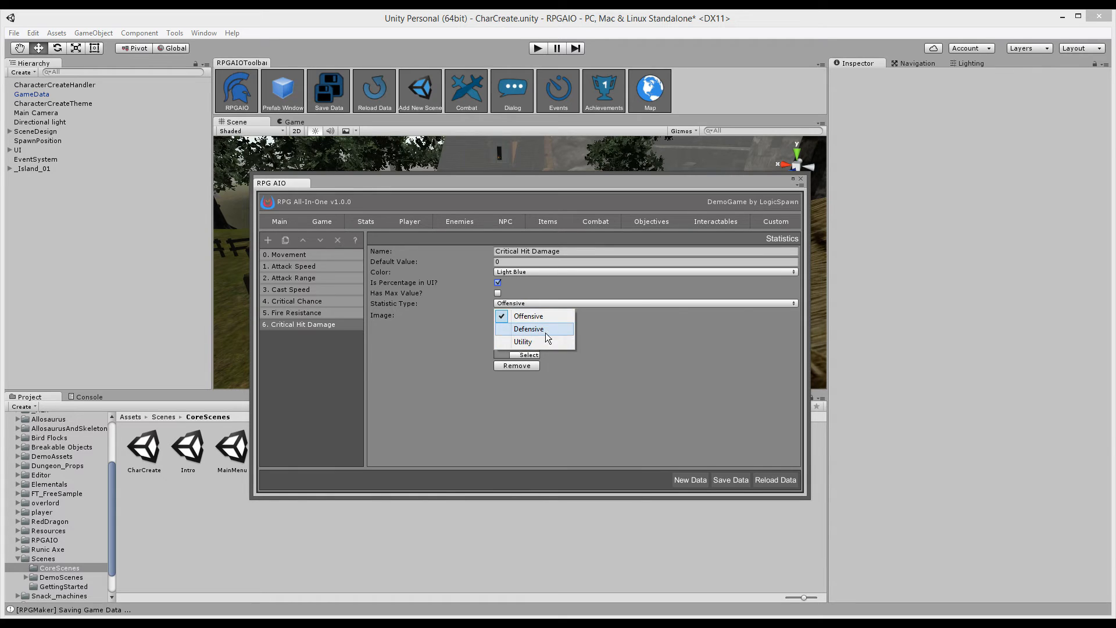
{"action": "left_click", "coordinate": [534, 316]}
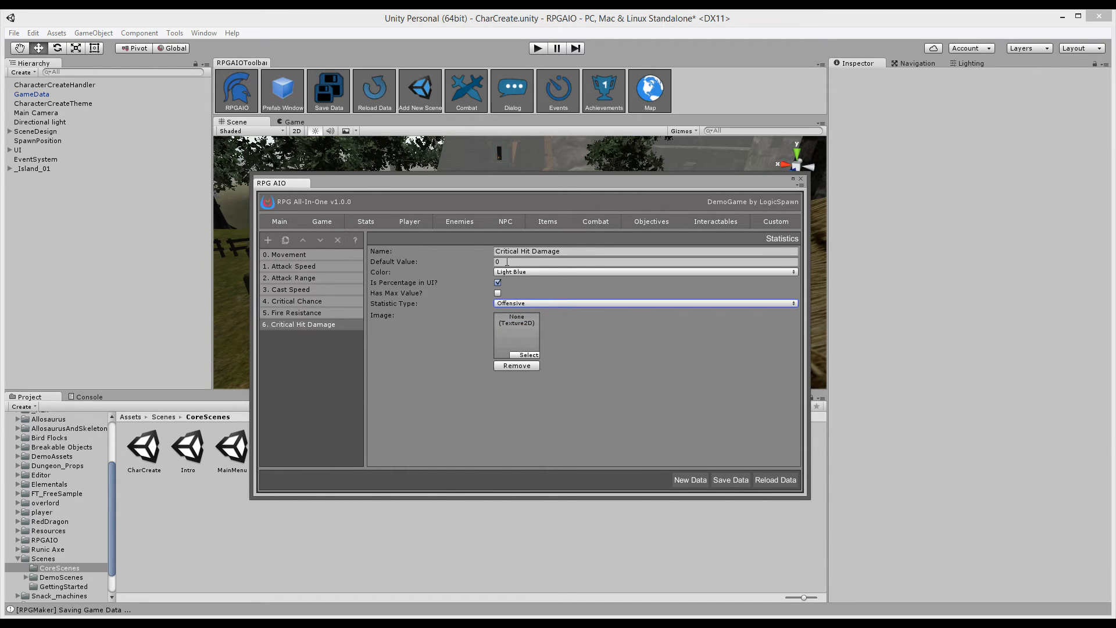
- Review the settings of the Harvesting trait and open the experience definitions
{"action": "left_click", "coordinate": [370, 223]}
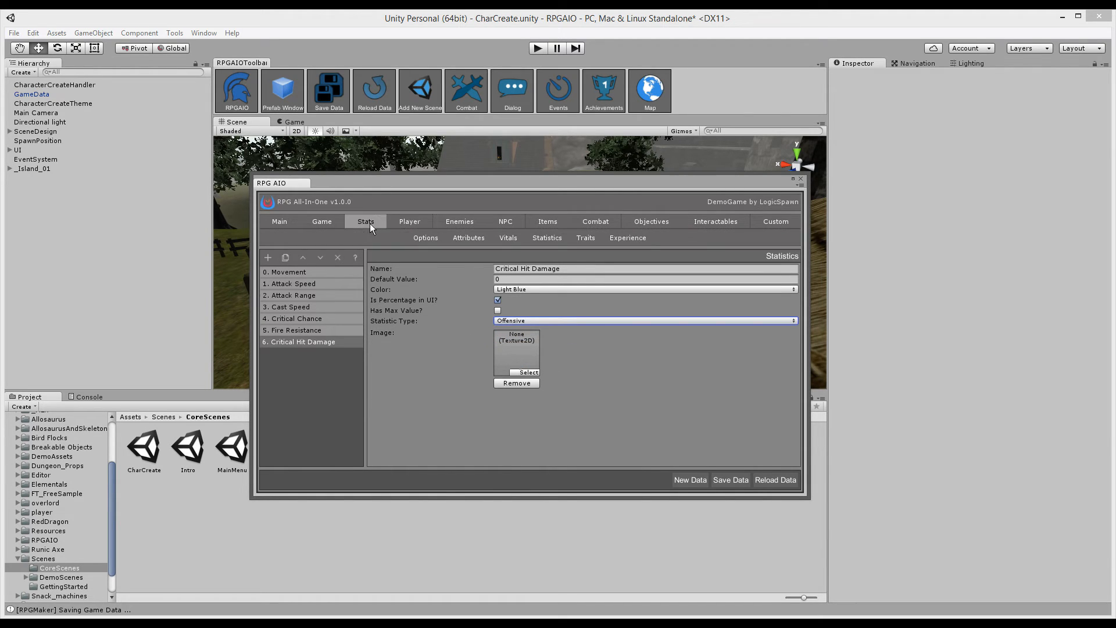
{"action": "left_click", "coordinate": [590, 239]}
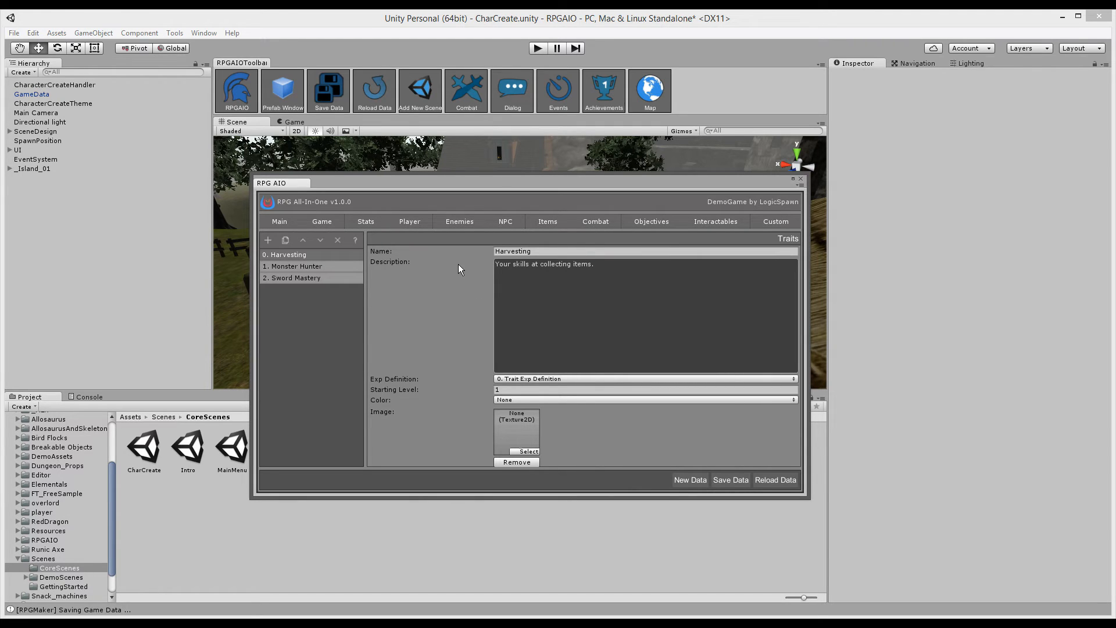
{"action": "mouse_move", "coordinate": [364, 222]}
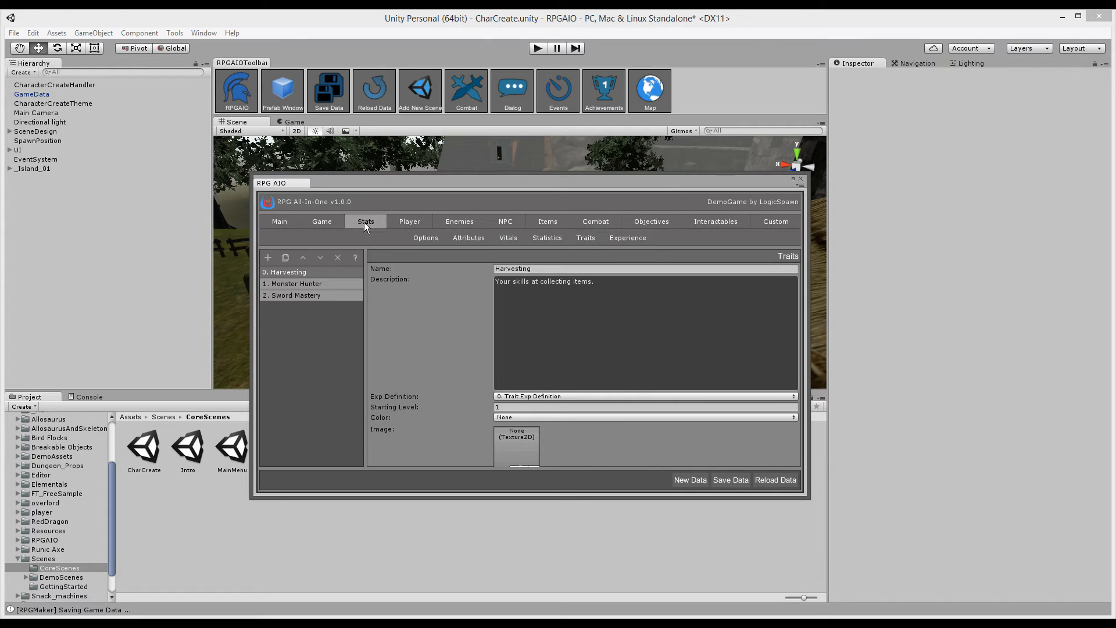
{"action": "left_click", "coordinate": [627, 242]}
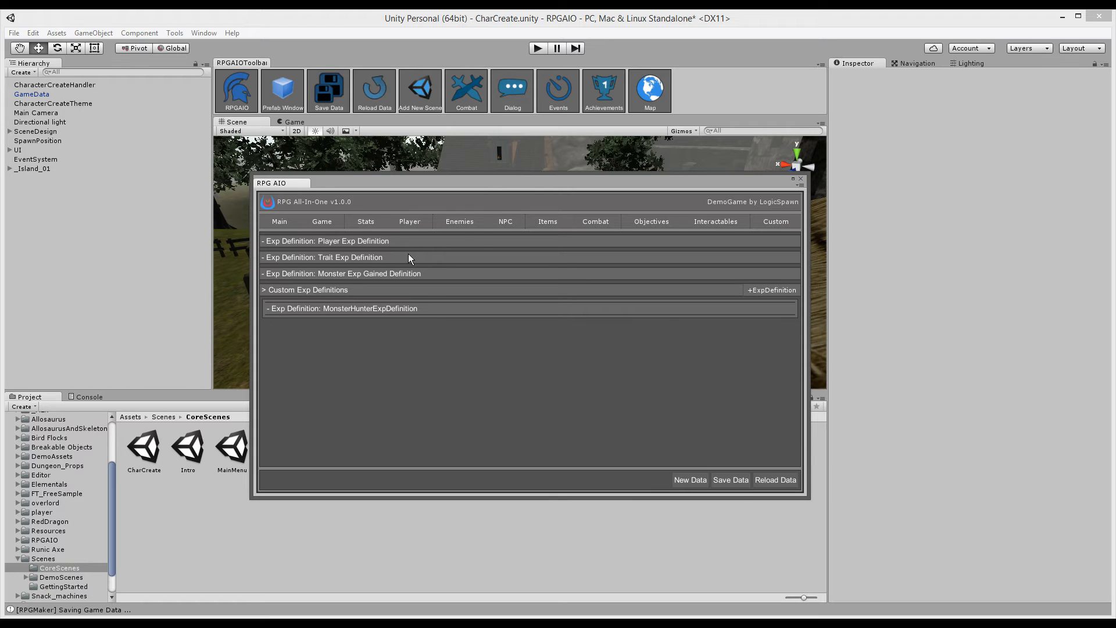
- In the Player Exp Definition, set the max level to 100 and the exp to level for the max level to 1000000
{"action": "left_click", "coordinate": [380, 241]}
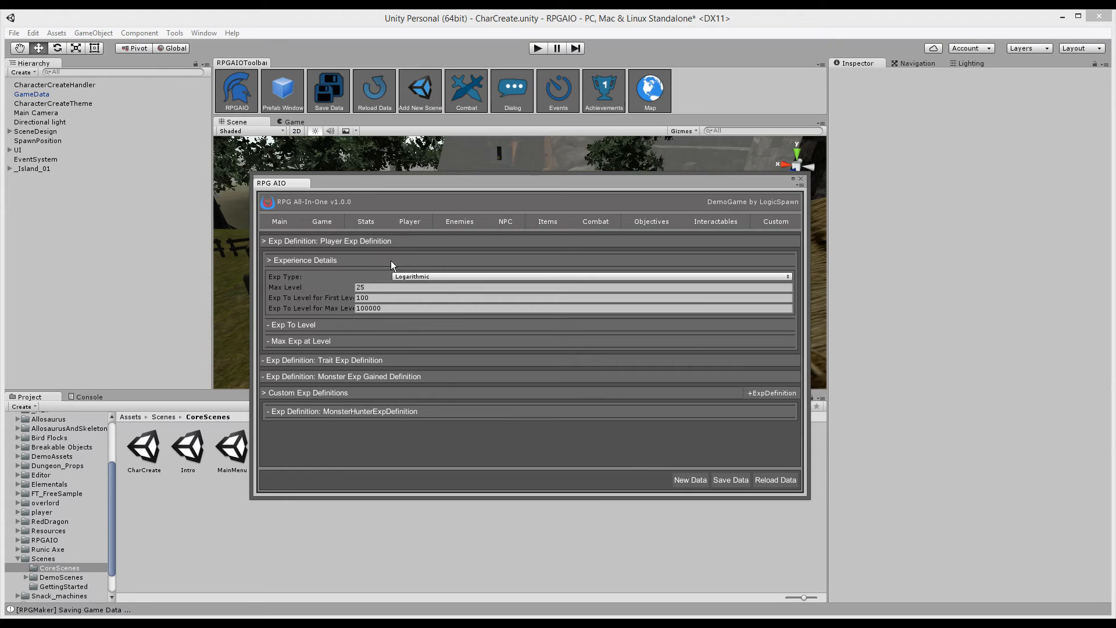
{"action": "left_click", "coordinate": [380, 287]}
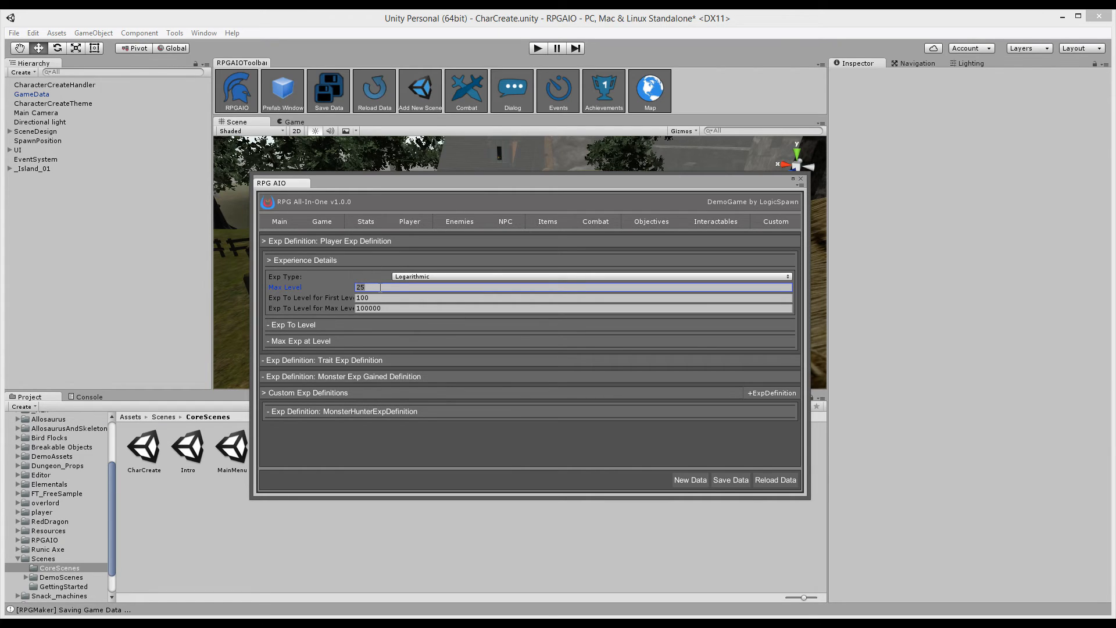
{"action": "type", "text": "100"}
{"action": "left_click", "coordinate": [372, 297]}
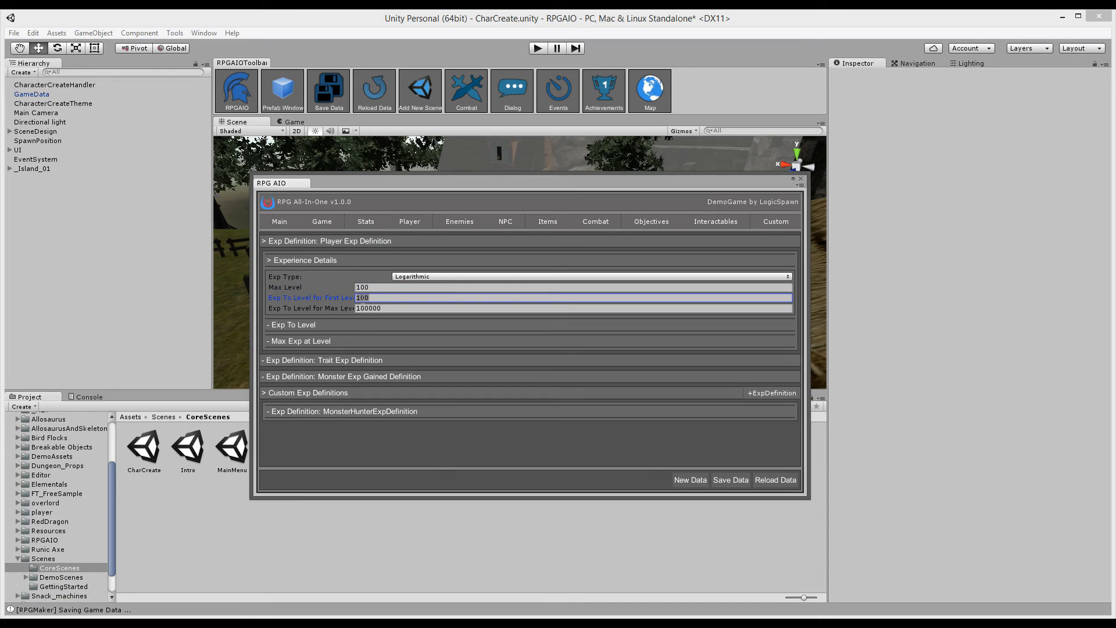
{"action": "left_click", "coordinate": [395, 308]}
{"action": "left_click", "coordinate": [392, 308]}
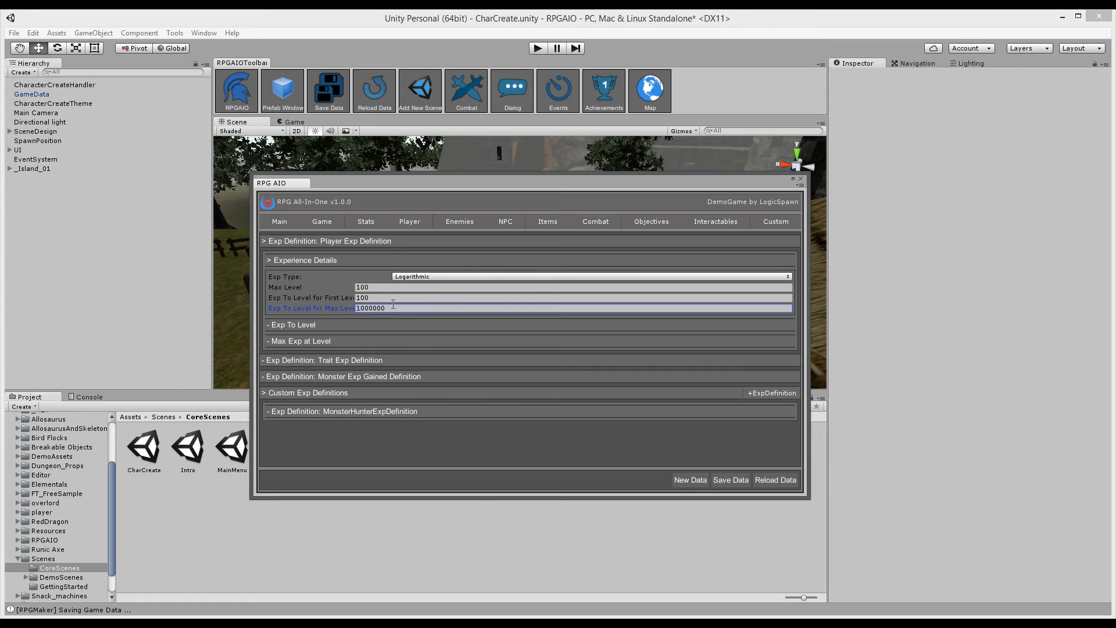
- Examine the player's Exp To Level table across all levels for the Logarithmic experience type
{"action": "left_click", "coordinate": [318, 324]}
{"action": "scroll", "coordinate": [544, 325], "scroll_direction": "down", "scroll_amount": 3}
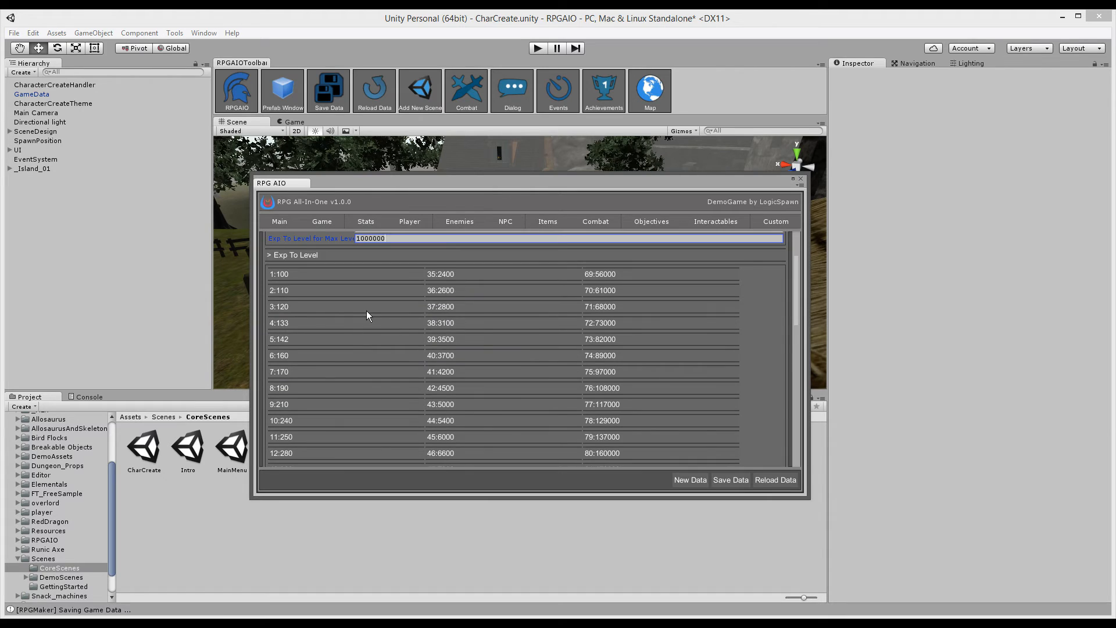
{"action": "scroll", "coordinate": [366, 314], "scroll_direction": "down", "scroll_amount": 13}
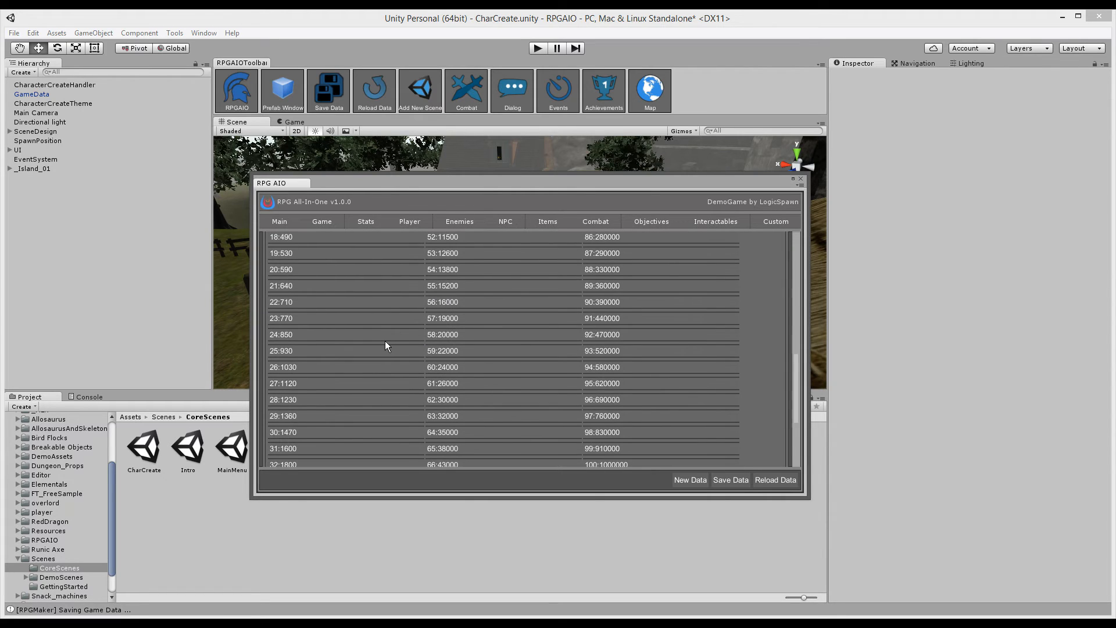
{"action": "scroll", "coordinate": [385, 343], "scroll_direction": "up", "scroll_amount": 15}
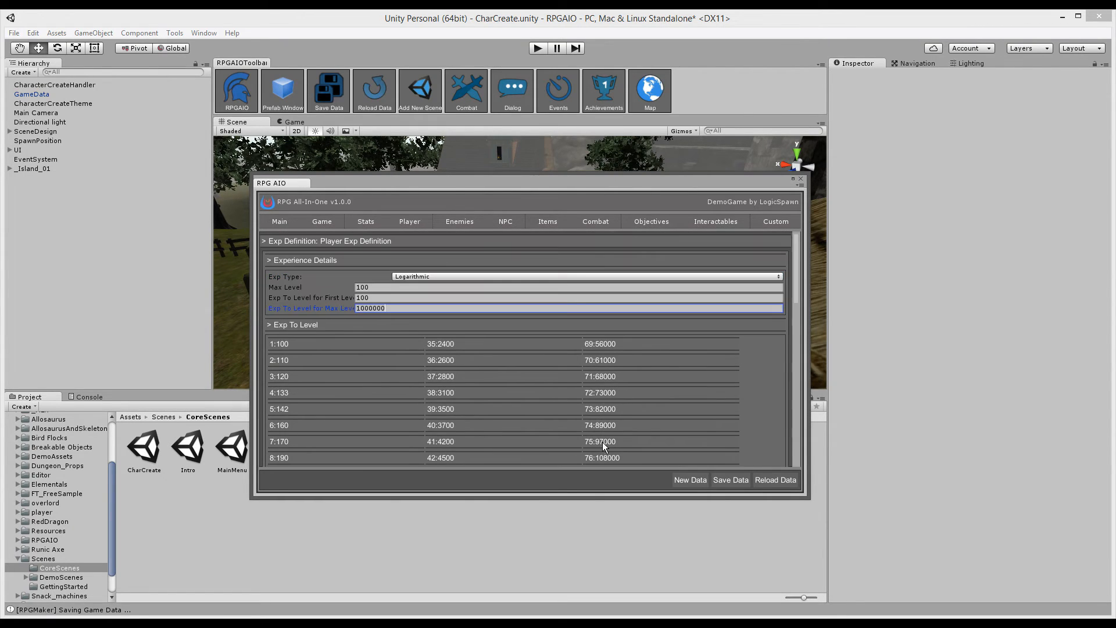
{"action": "left_click", "coordinate": [410, 288]}
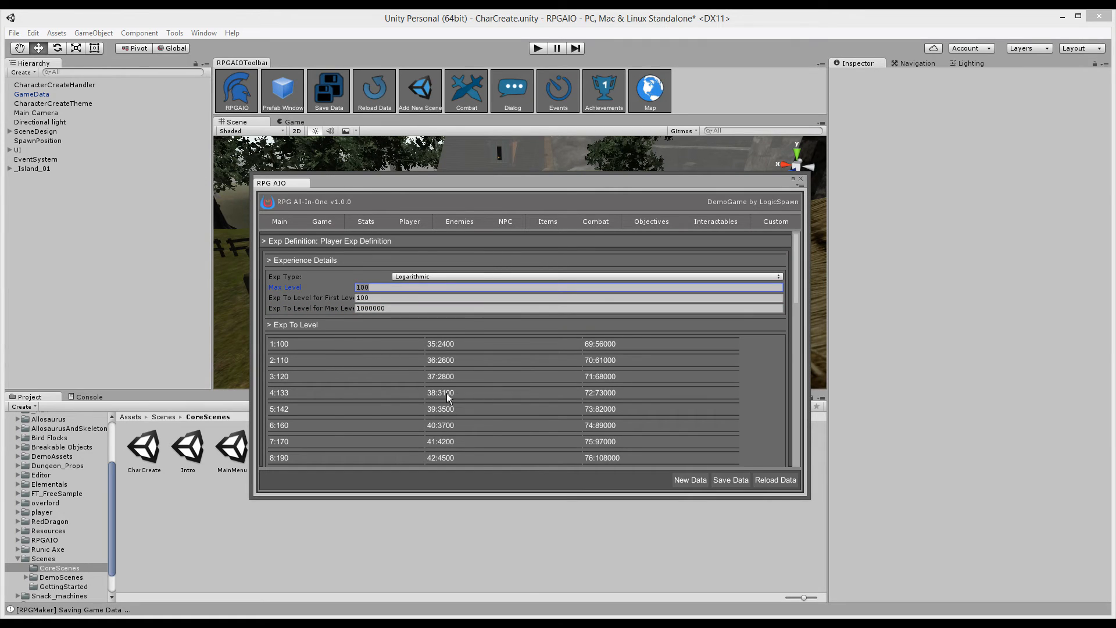
- Switch the player's experience type to Linear Rise and examine its Exp To Level values
{"action": "left_click", "coordinate": [442, 278]}
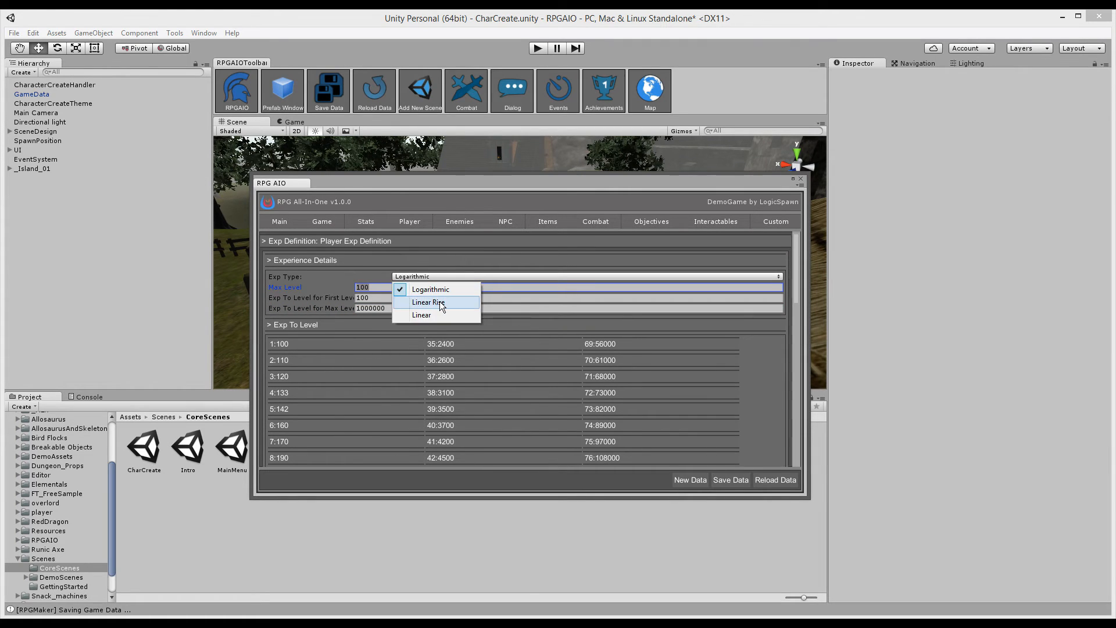
{"action": "left_click", "coordinate": [440, 301]}
{"action": "scroll", "coordinate": [310, 401], "scroll_direction": "down", "scroll_amount": 10}
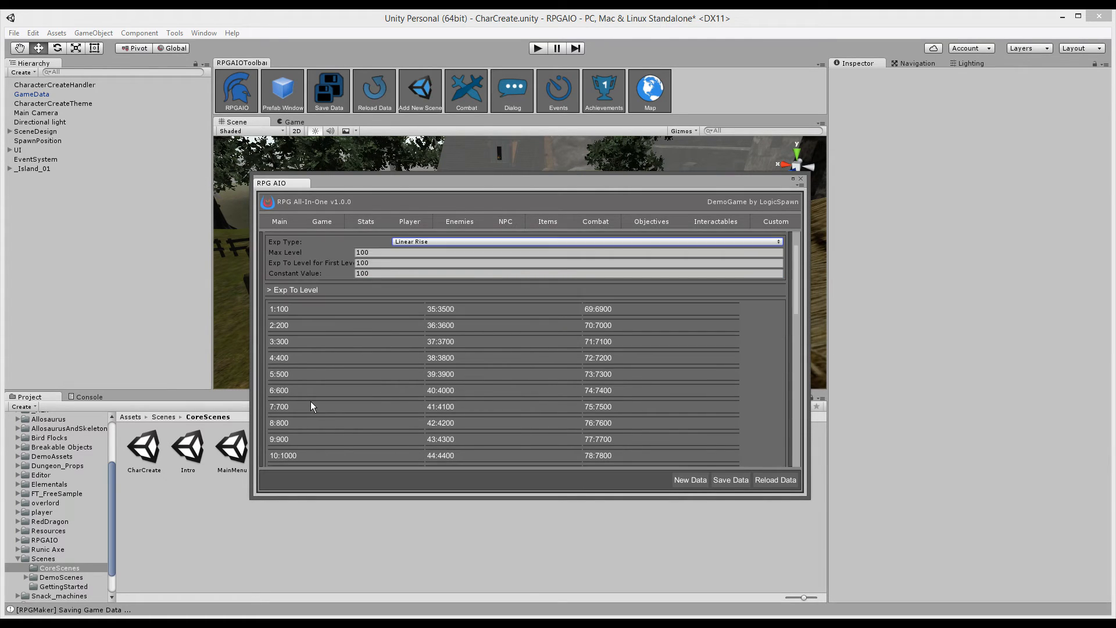
{"action": "scroll", "coordinate": [300, 397], "scroll_direction": "up", "scroll_amount": 6}
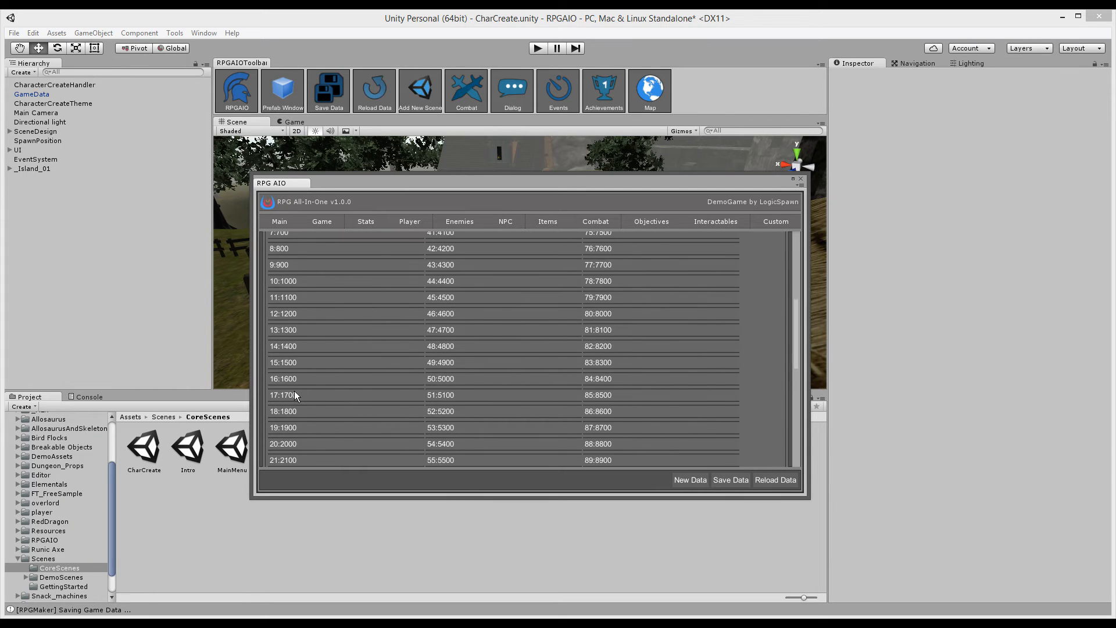
{"action": "scroll", "coordinate": [497, 352], "scroll_direction": "down", "scroll_amount": 6}
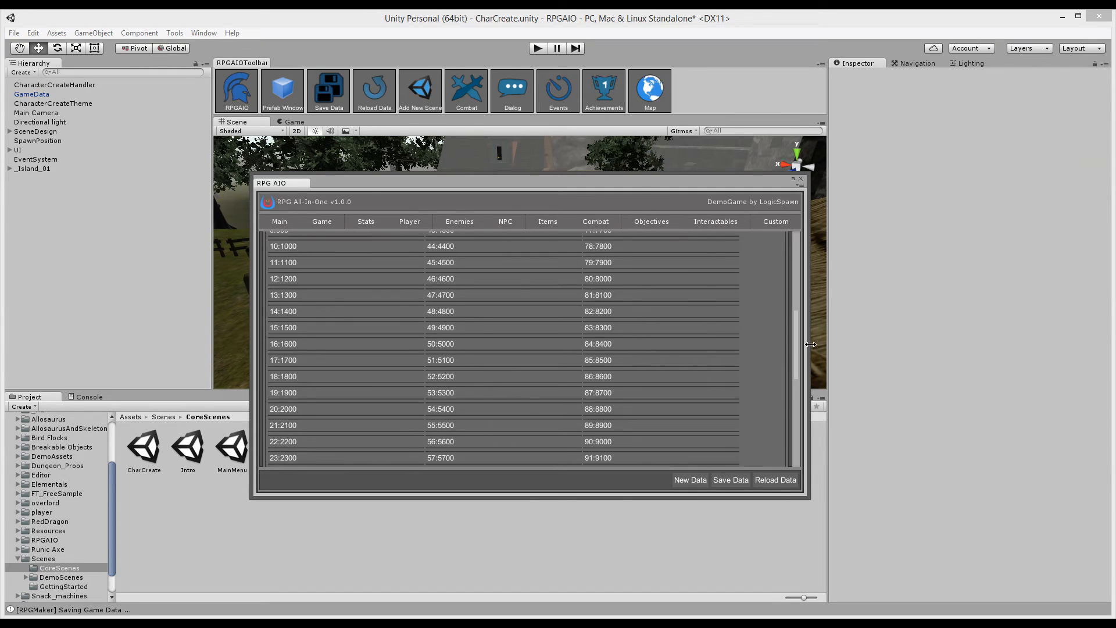
{"action": "scroll", "coordinate": [798, 286], "scroll_direction": "up", "scroll_amount": 8}
- Switch the player's experience type to Linear and examine its constant experience per level
{"action": "left_click", "coordinate": [431, 276]}
{"action": "left_click", "coordinate": [430, 315]}
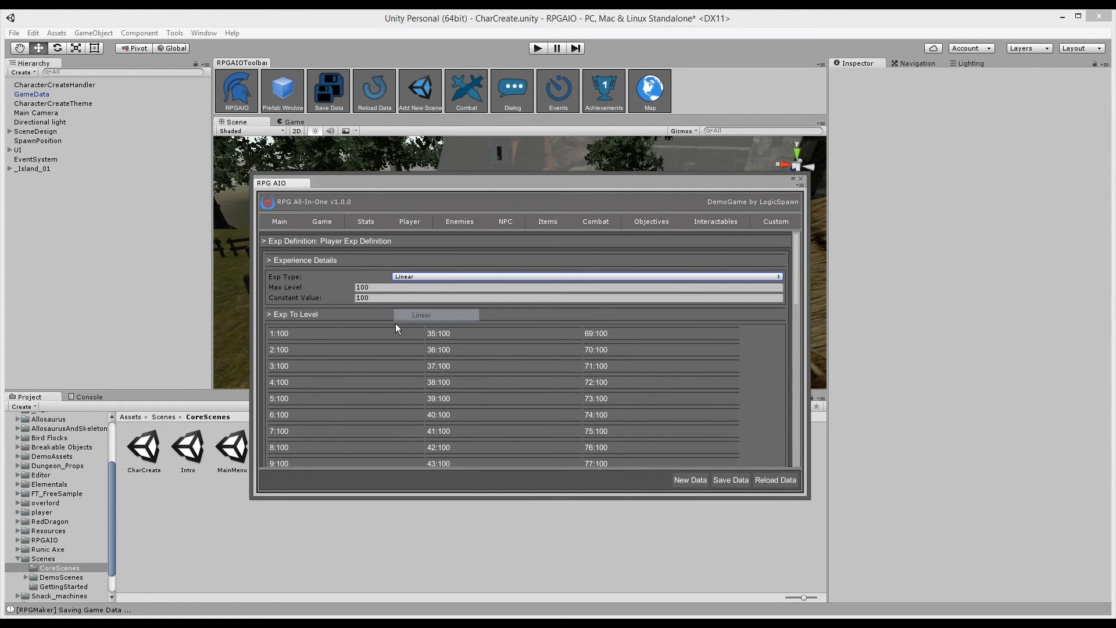
{"action": "left_click_drag", "start_coordinate": [798, 294], "coordinate": [777, 279]}
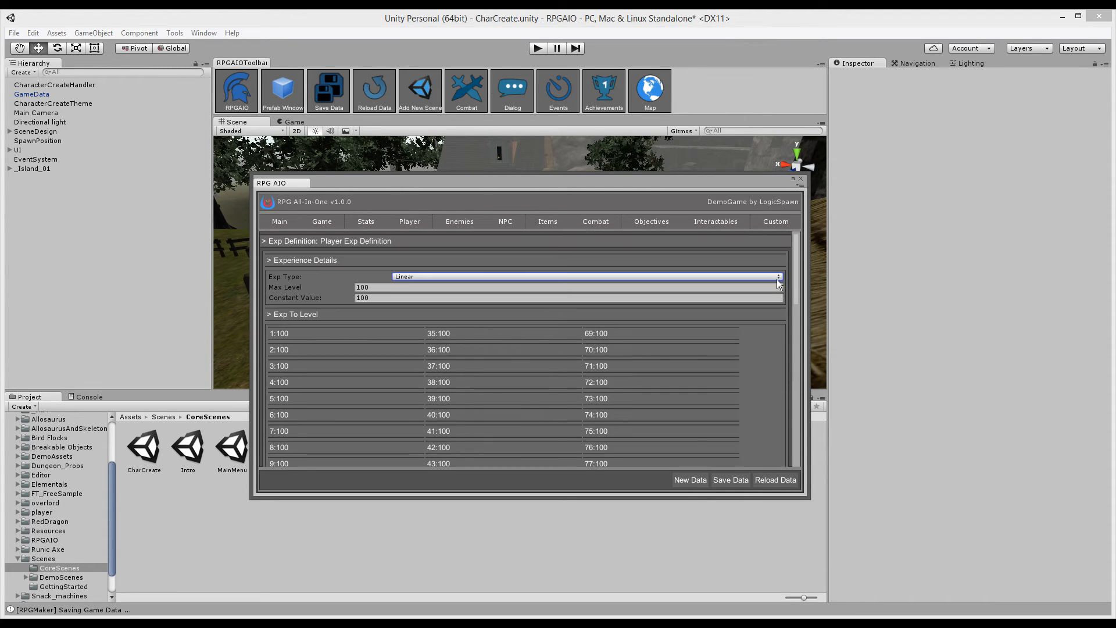
{"action": "left_click", "coordinate": [390, 299]}
{"action": "left_click", "coordinate": [372, 288]}
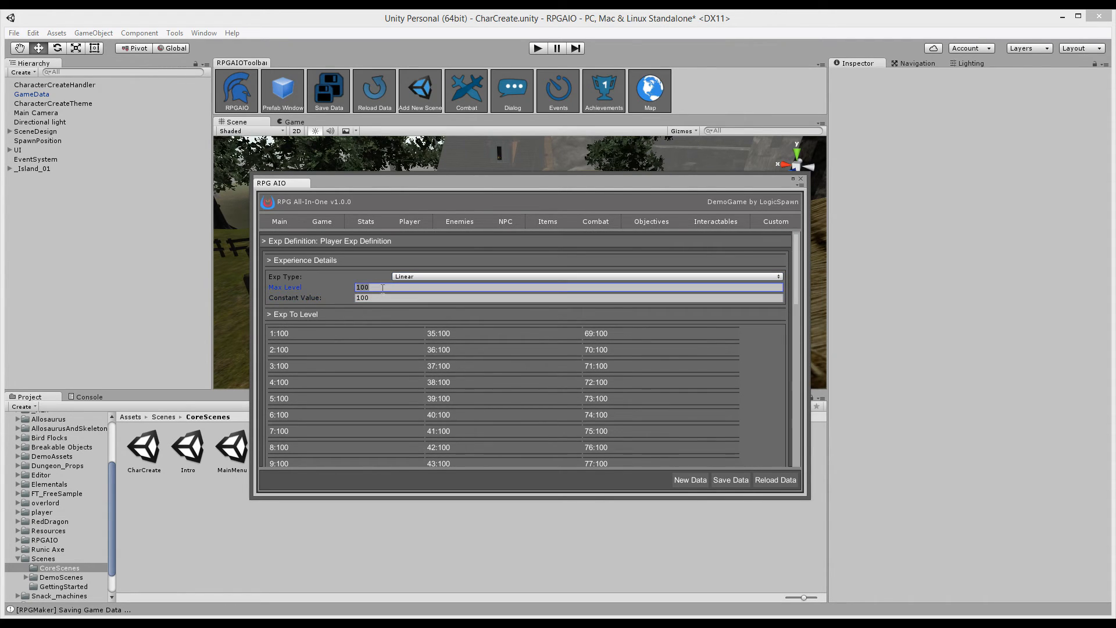
- Set the player's experience type to Linear Rise with a constant value of 1000
{"action": "left_click", "coordinate": [427, 277]}
{"action": "left_click", "coordinate": [442, 299]}
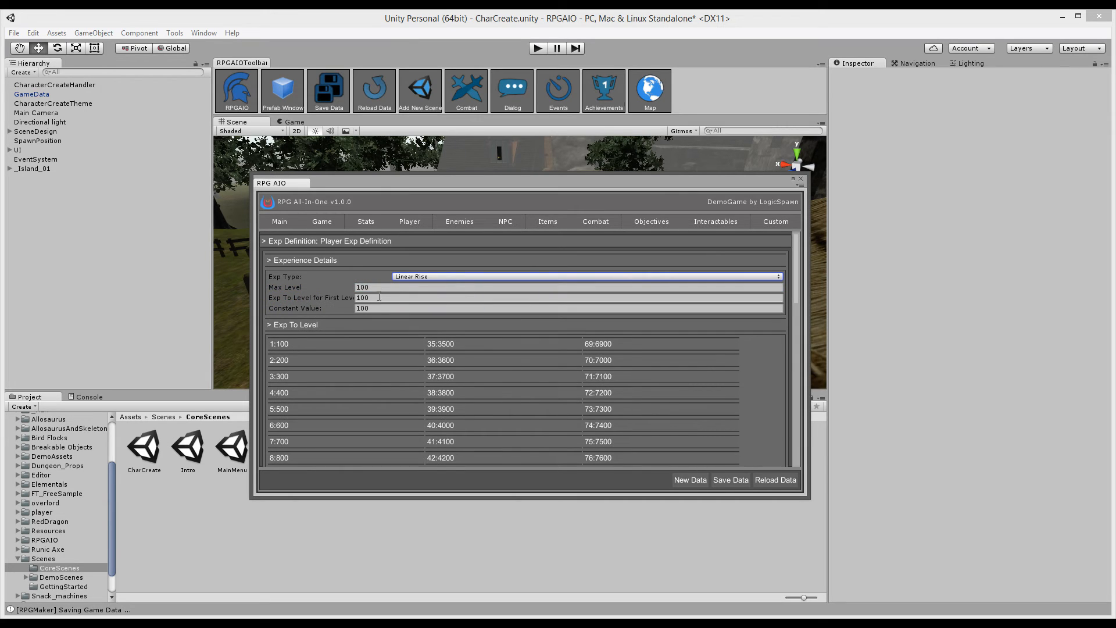
{"action": "left_click", "coordinate": [373, 299]}
{"action": "left_click", "coordinate": [379, 308]}
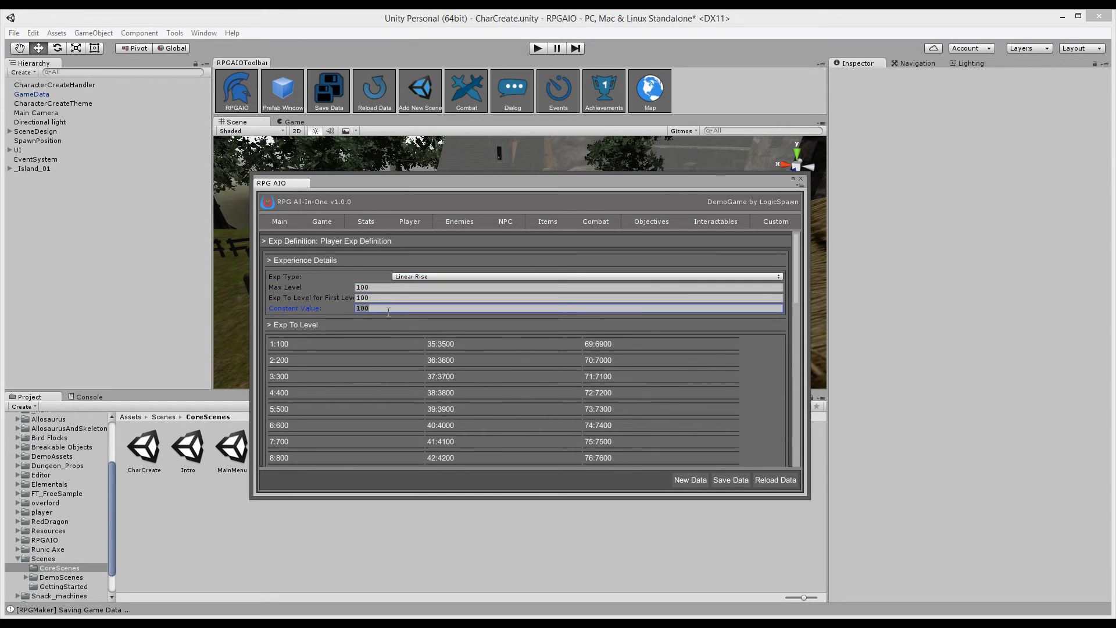
{"action": "key", "text": "BackSpace"}
{"action": "type", "text": "1000"}
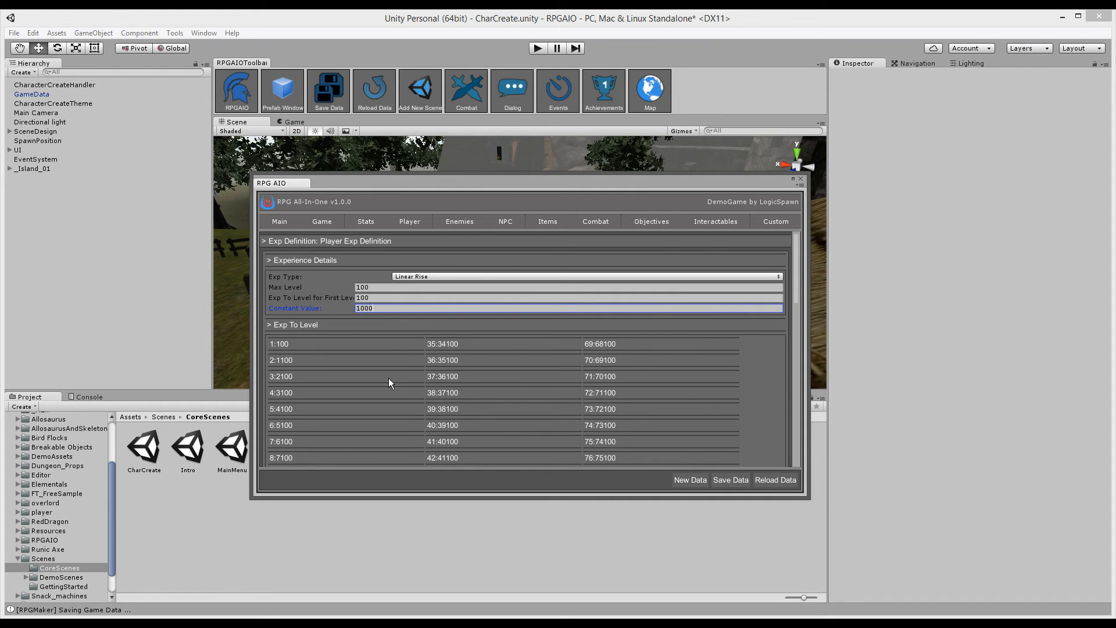
- Check the Exp To Level table, and set the player's experience type back to Logarithmic
{"action": "left_click_drag", "start_coordinate": [804, 300], "coordinate": [721, 427]}
{"action": "left_click_drag", "start_coordinate": [795, 420], "coordinate": [796, 244]}
{"action": "left_click", "coordinate": [459, 277]}
{"action": "left_click", "coordinate": [436, 290]}
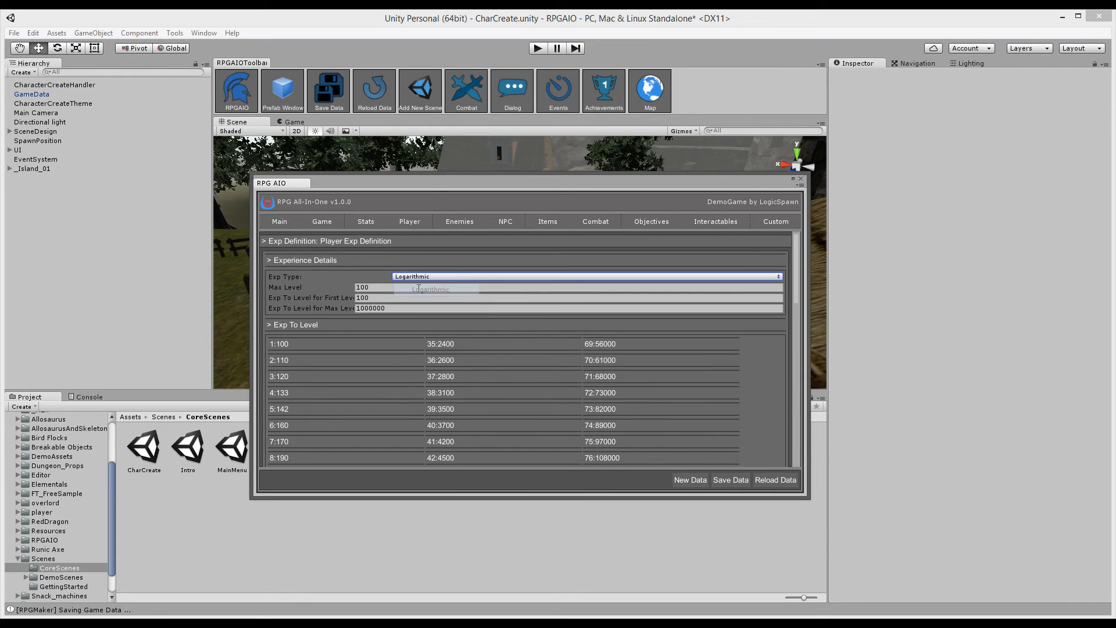
- Collapse the player's experience definition and review the experience details of the trait definition
{"action": "left_click", "coordinate": [338, 242]}
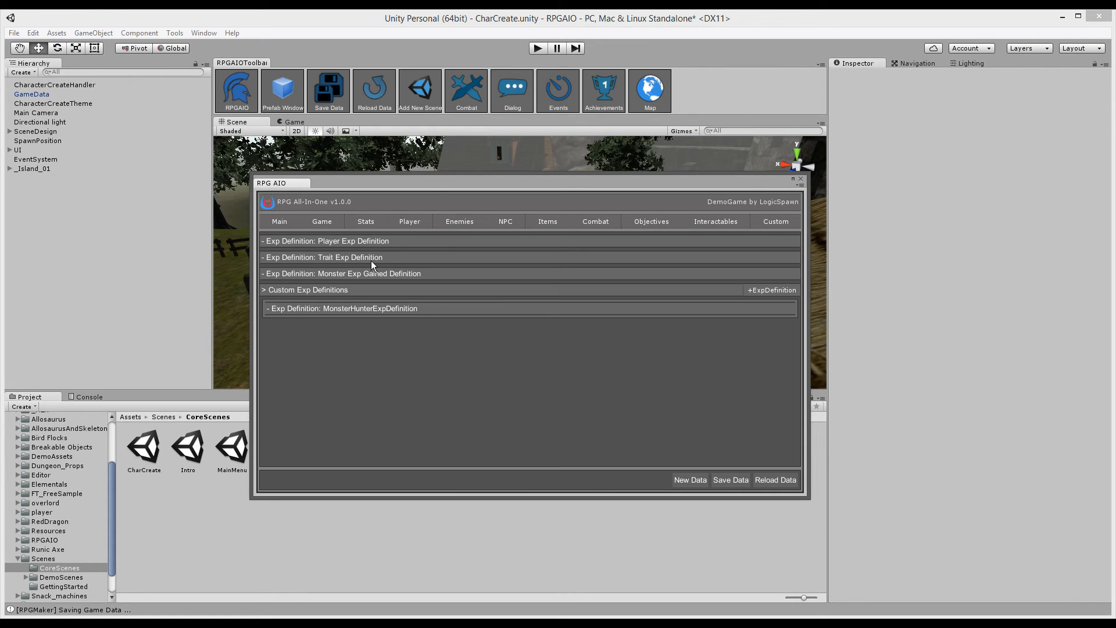
{"action": "left_click", "coordinate": [364, 257]}
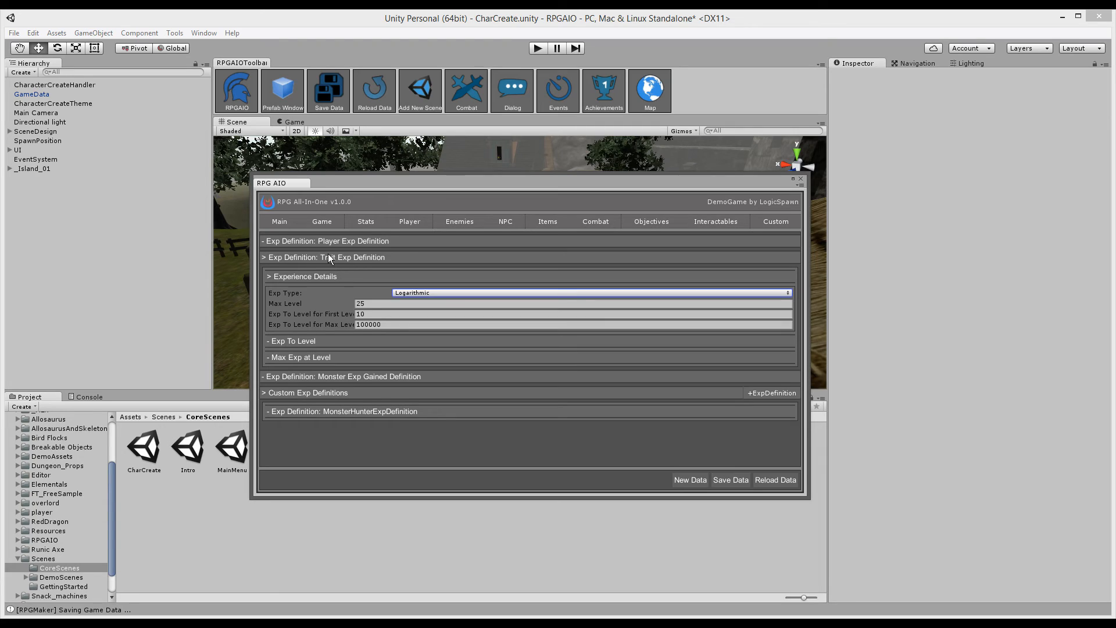
{"action": "left_click", "coordinate": [337, 257]}
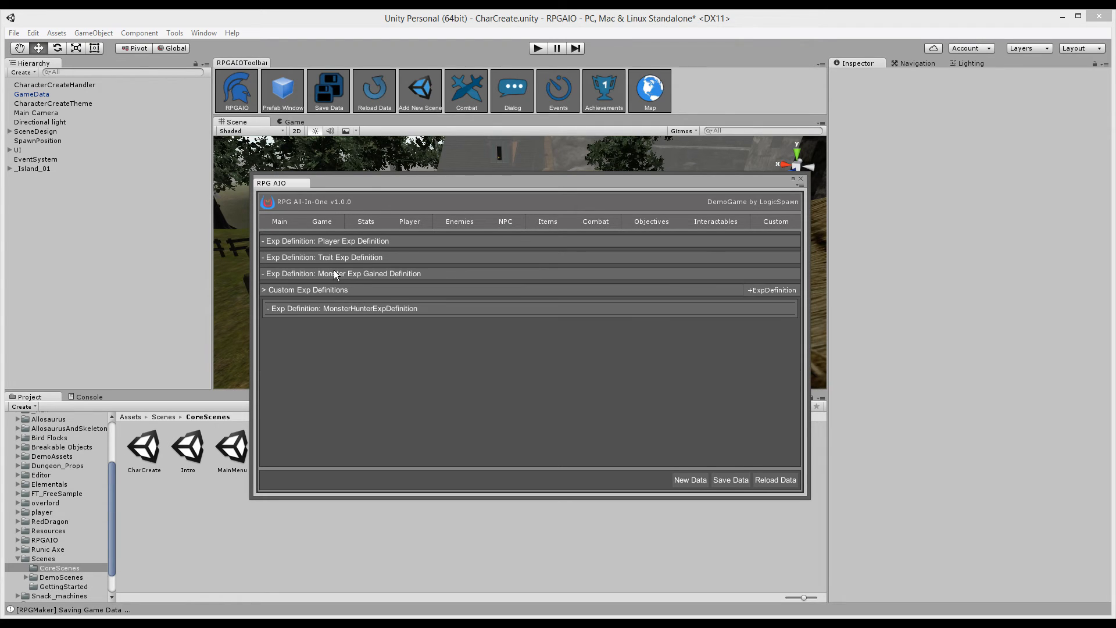
- Set the experience gained at first level to 5 in the Monster Exp Gained Definition, with its per-level table expanded
{"action": "left_click", "coordinate": [335, 272]}
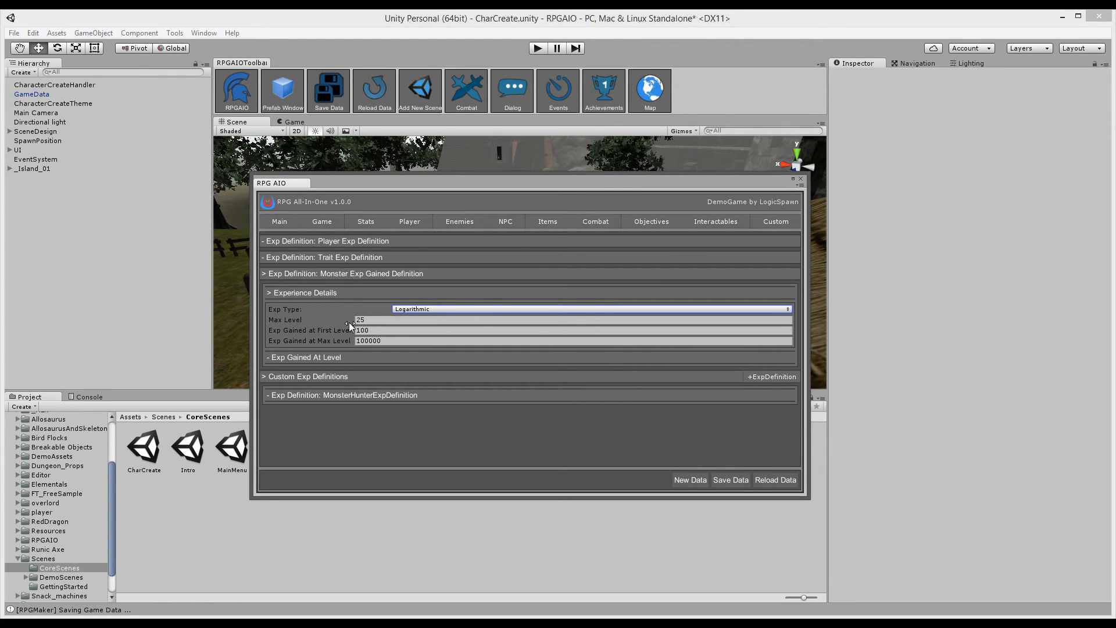
{"action": "left_click", "coordinate": [333, 355]}
{"action": "left_click", "coordinate": [381, 330]}
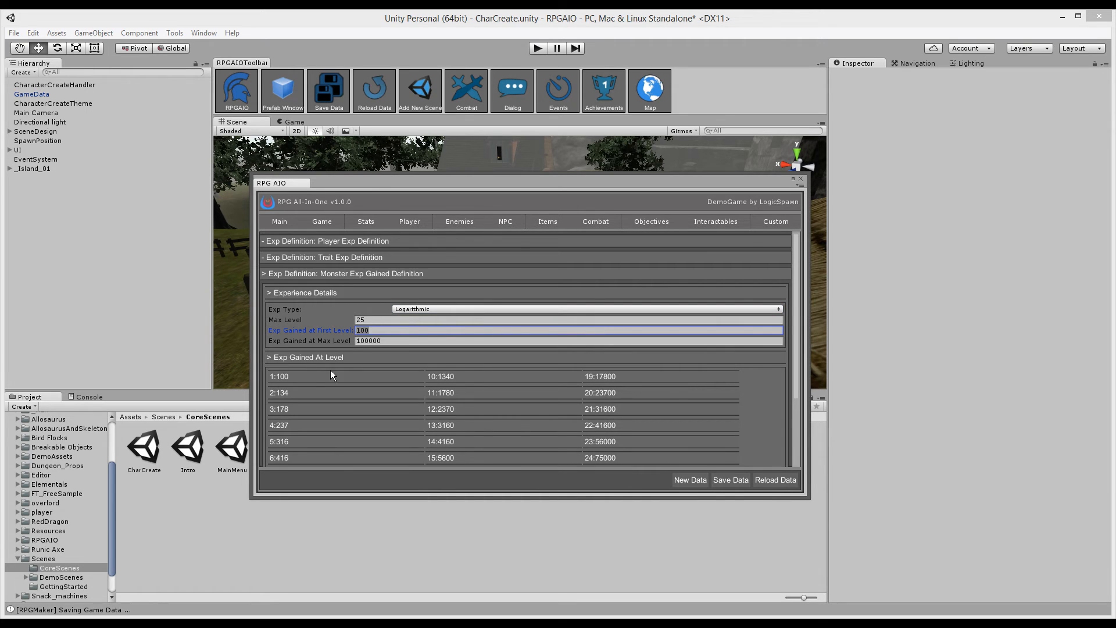
{"action": "type", "text": "5"}
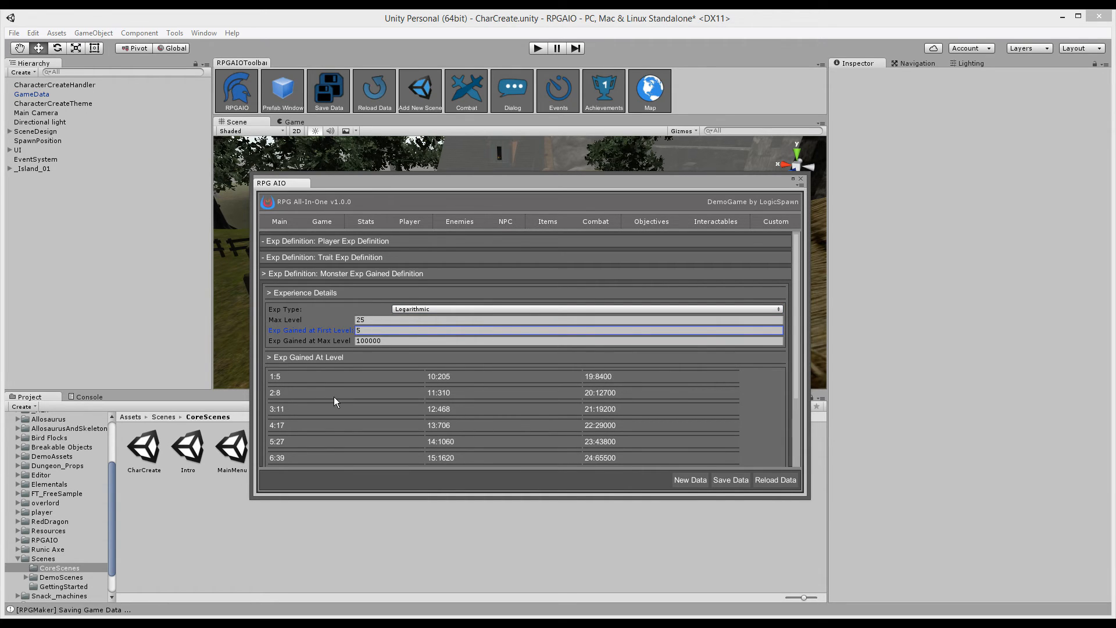
{"action": "key", "text": "Tab"}
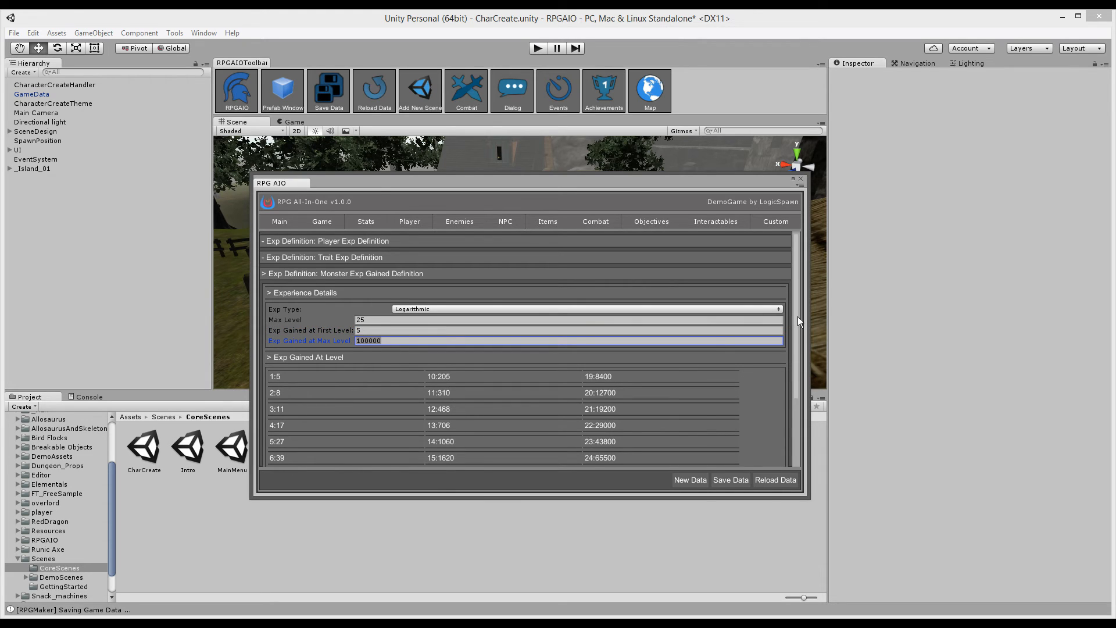
- Set the monster experience gained at max level to 5000, and collapse the Monster Exp Gained Definition
{"action": "left_click_drag", "start_coordinate": [798, 316], "coordinate": [796, 380]}
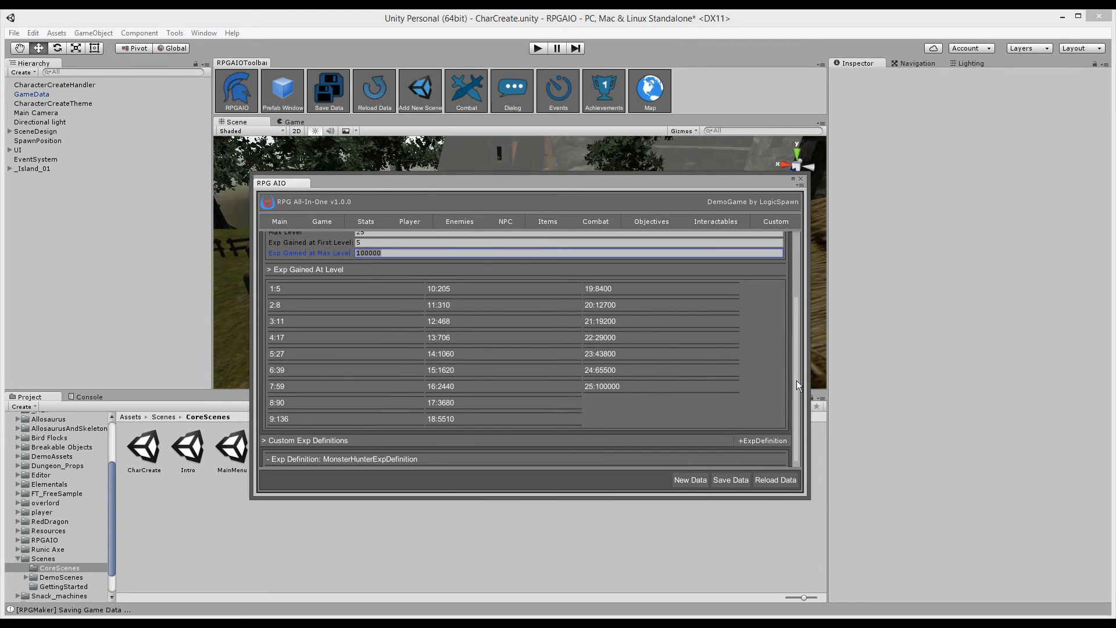
{"action": "double_click", "coordinate": [373, 254]}
{"action": "type", "text": "5000"}
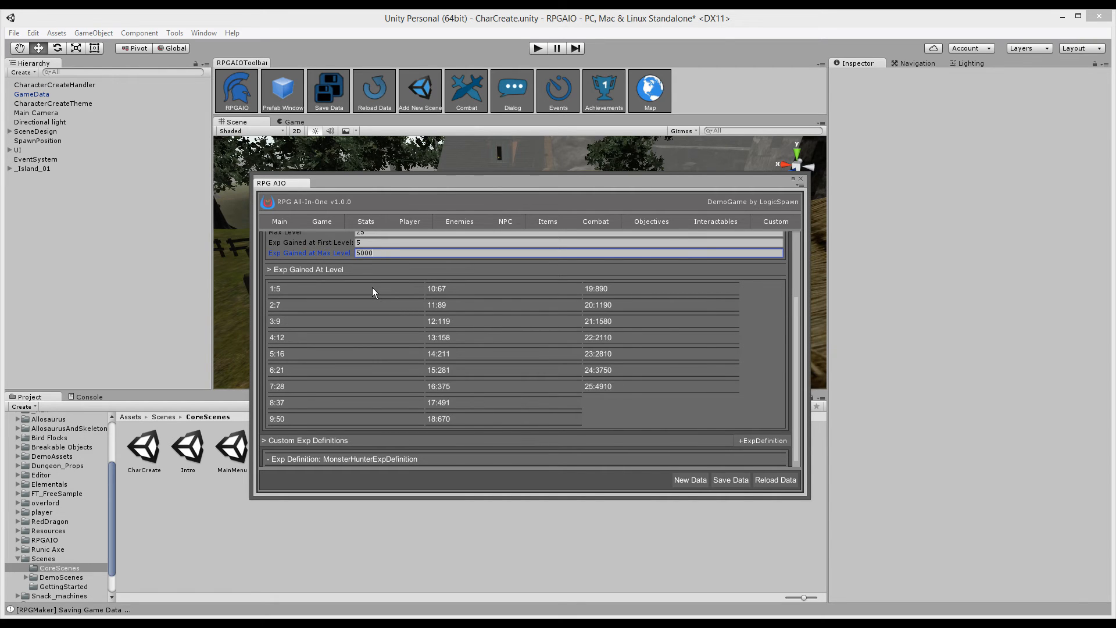
{"action": "scroll", "coordinate": [374, 299], "scroll_direction": "up", "scroll_amount": 3}
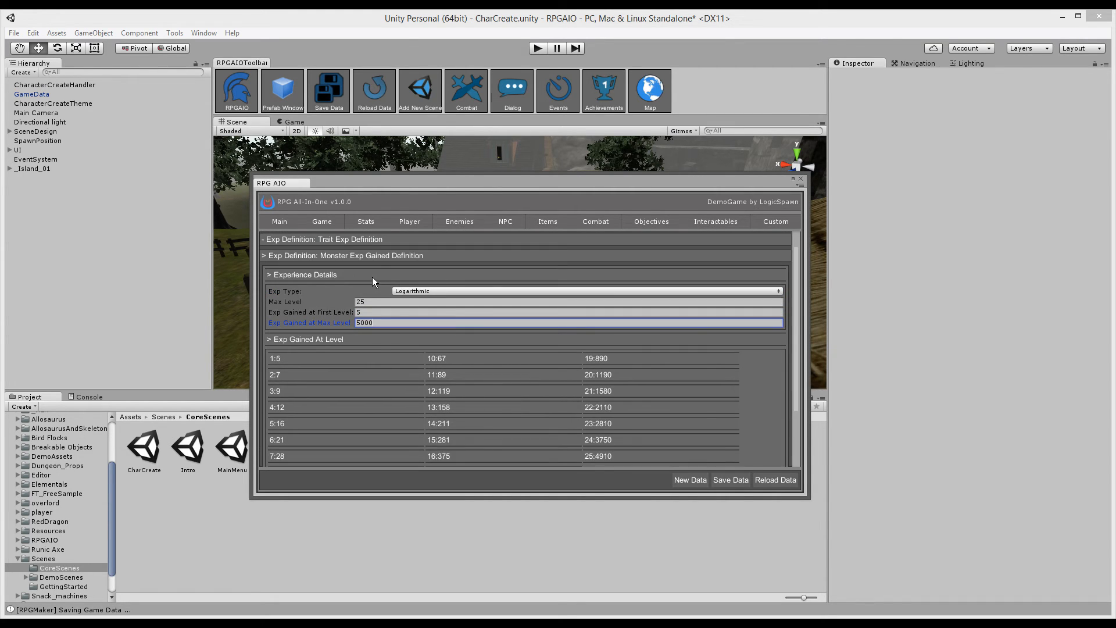
{"action": "left_click", "coordinate": [372, 275]}
{"action": "left_click", "coordinate": [366, 255]}
- Make the Demon enemy give experience through an Exp Definition, using the Monster Exp Gained Definition
{"action": "left_click", "coordinate": [454, 219]}
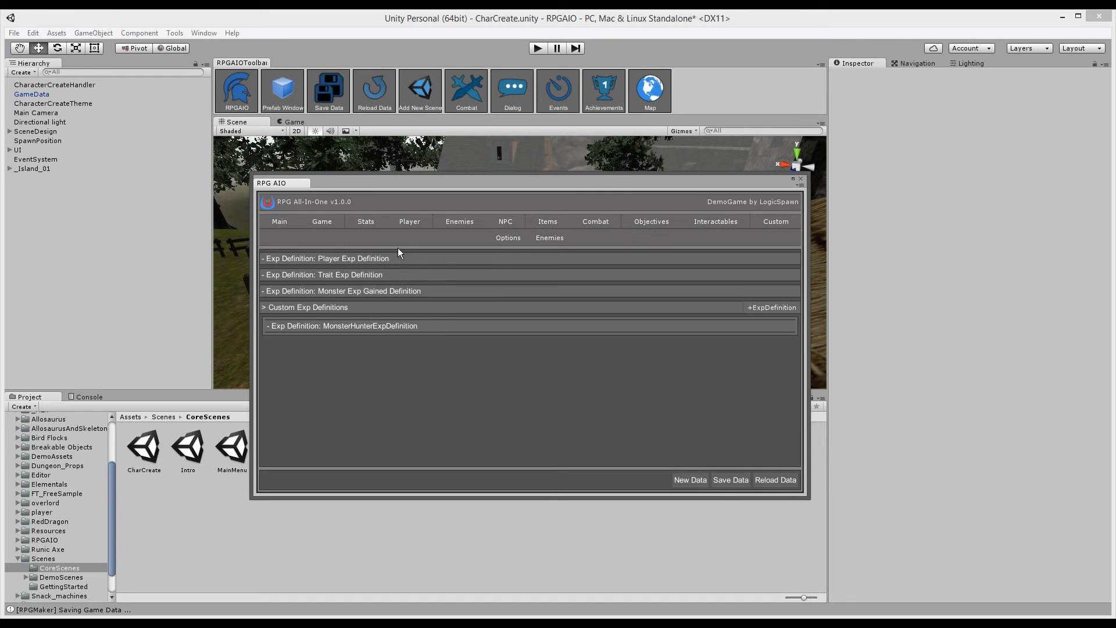
{"action": "left_click", "coordinate": [305, 290]}
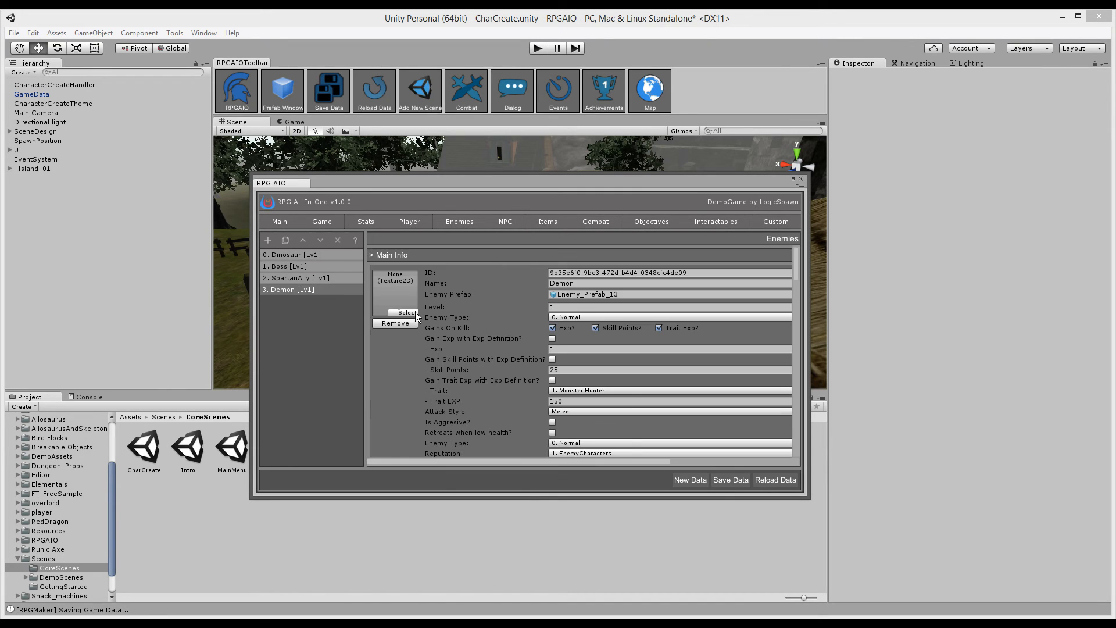
{"action": "scroll", "coordinate": [498, 300], "scroll_direction": "down", "scroll_amount": 3}
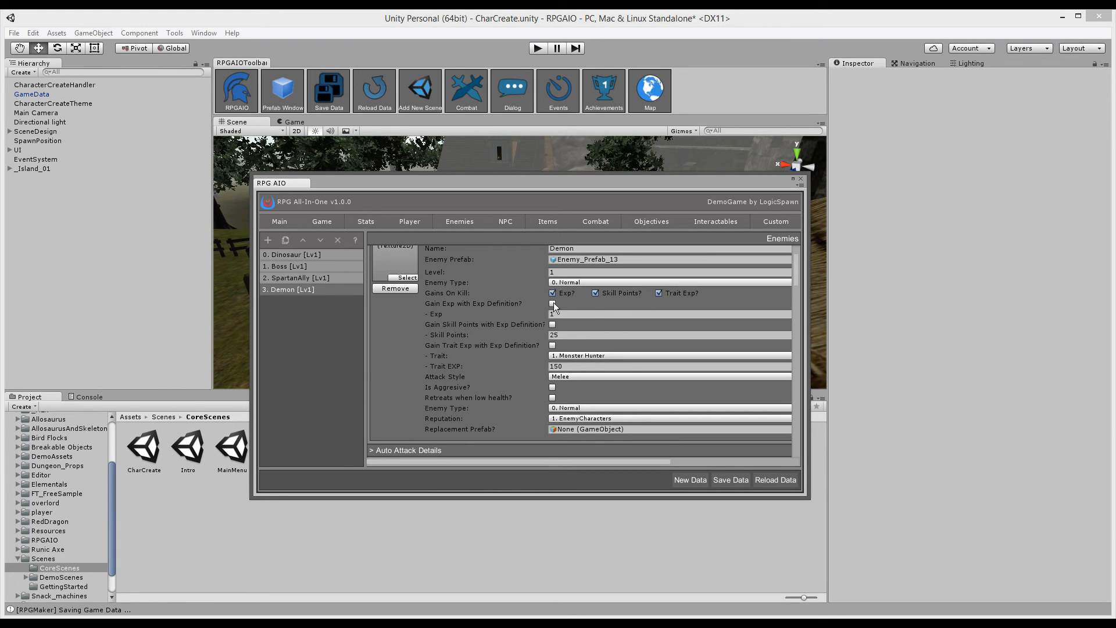
{"action": "left_click", "coordinate": [529, 312]}
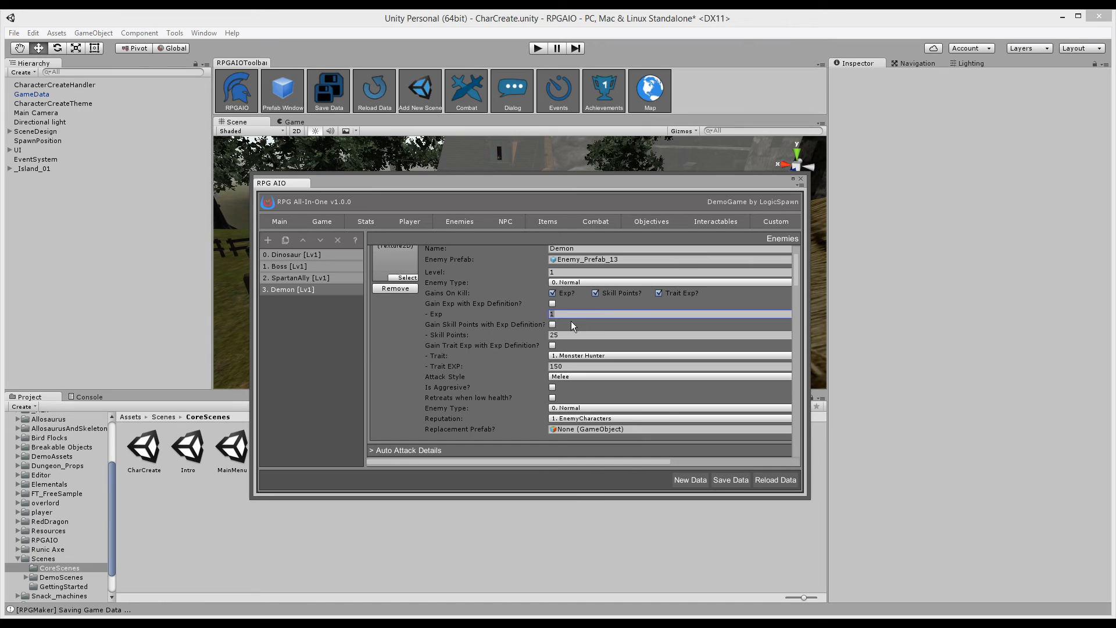
{"action": "left_click", "coordinate": [553, 304]}
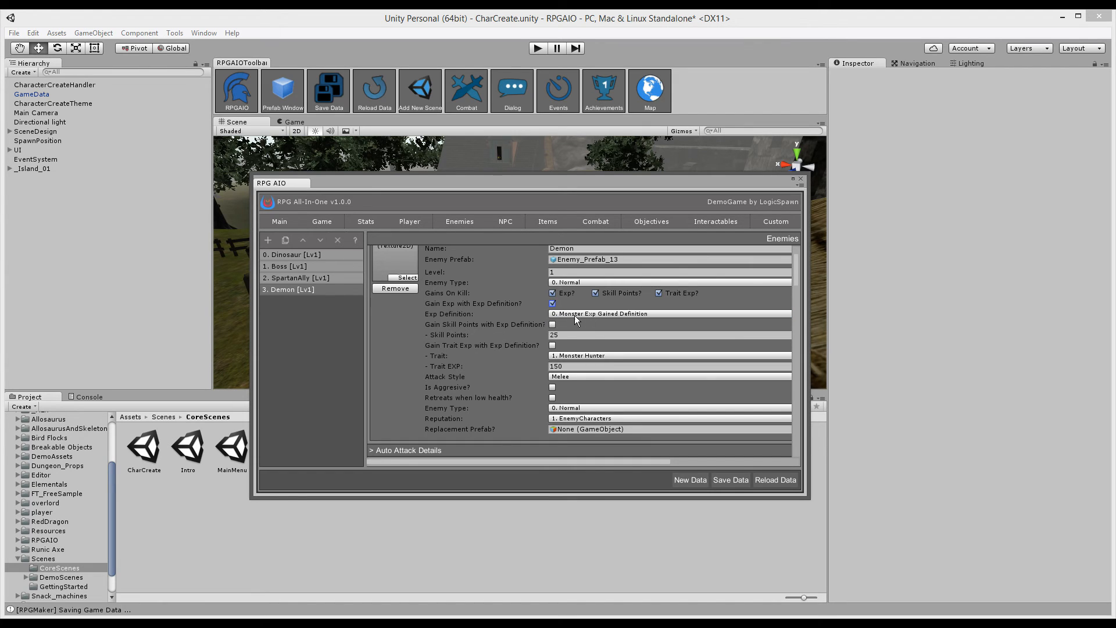
{"action": "left_click", "coordinate": [574, 314]}
{"action": "left_click", "coordinate": [624, 327]}
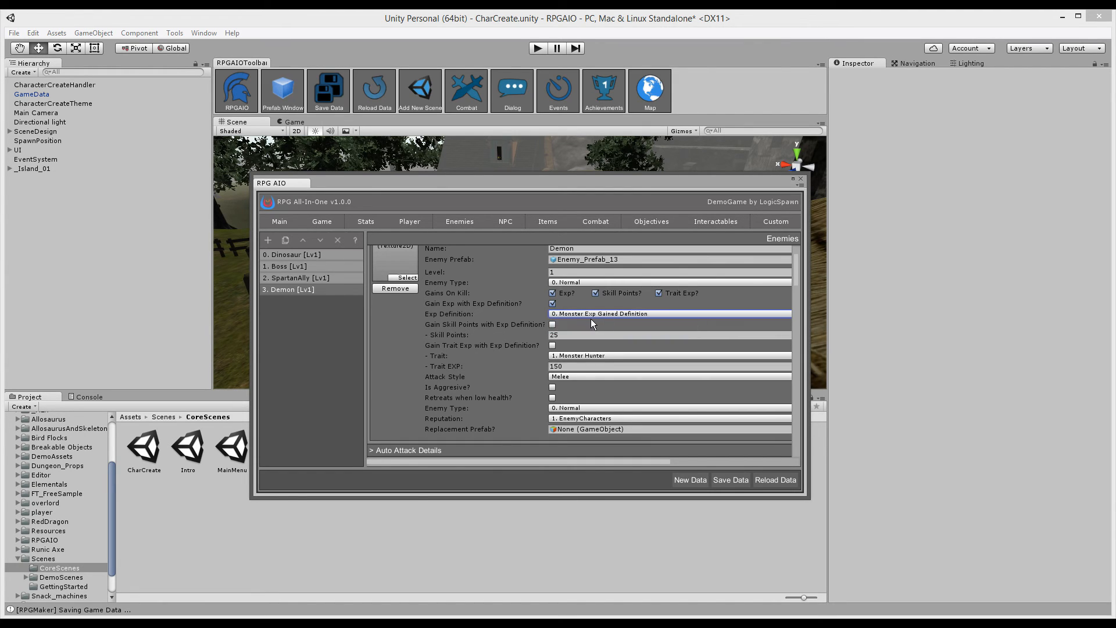
- Return to the experience definitions and add a custom one named SuperMonster
{"action": "left_click", "coordinate": [410, 224]}
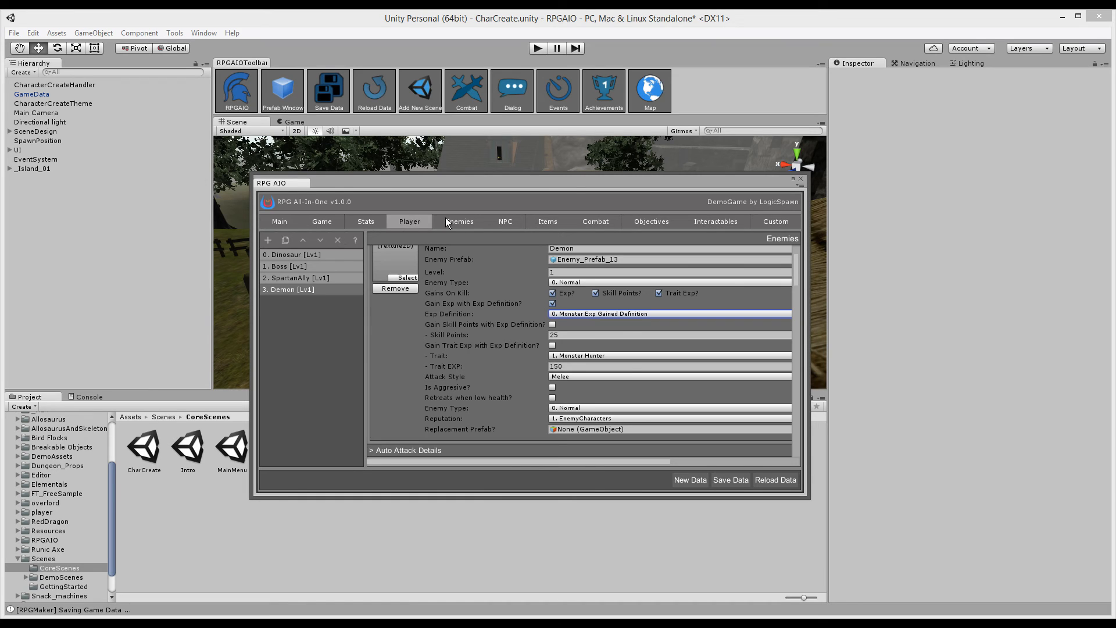
{"action": "left_click", "coordinate": [607, 241]}
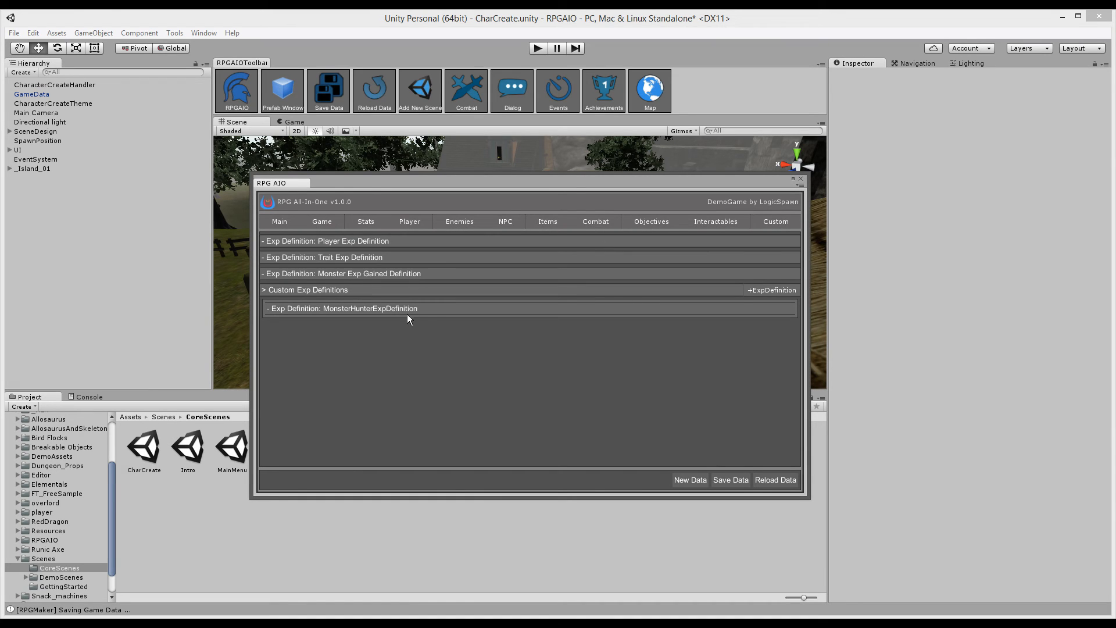
{"action": "left_click", "coordinate": [761, 293]}
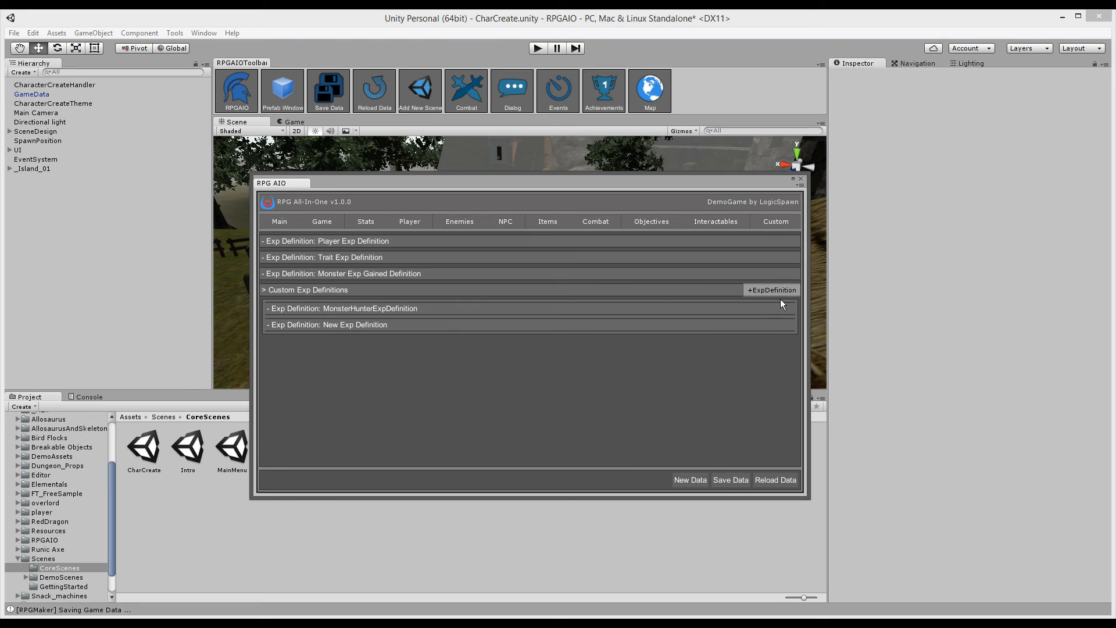
{"action": "left_click", "coordinate": [357, 324]}
{"action": "left_click", "coordinate": [370, 343]}
{"action": "left_click", "coordinate": [475, 361]}
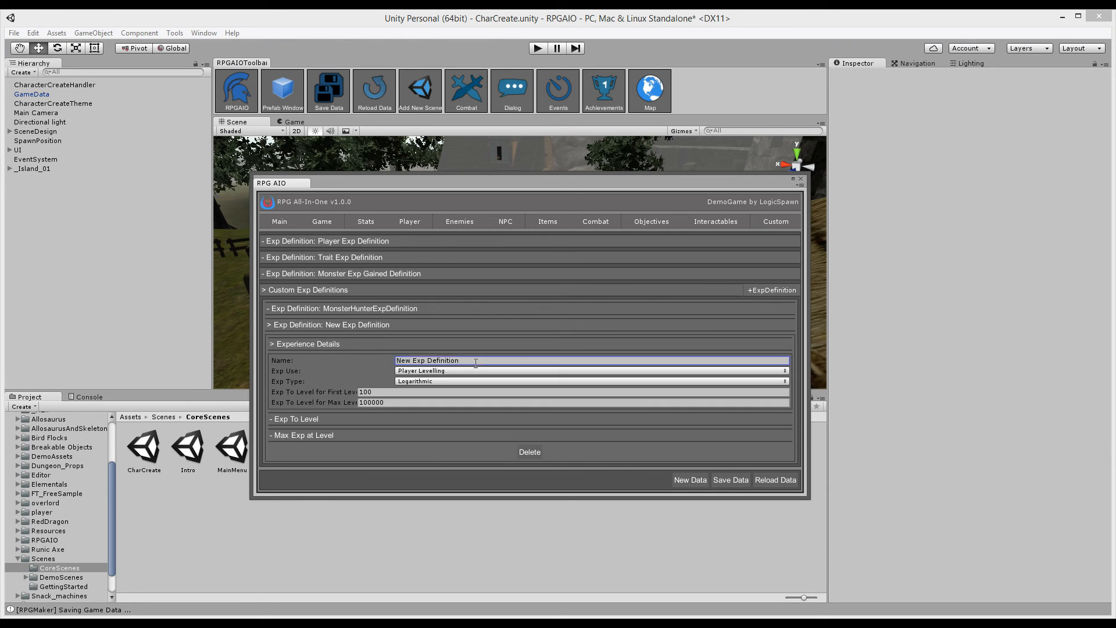
{"action": "type", "text": "Monster"}
{"action": "key", "text": "Home"}
{"action": "type", "text": "Super"}
- Consult the Monster Exp Gained values, and set SuperMonster's experience to 50 for the first level and 10000 for the max level
{"action": "left_click", "coordinate": [398, 391]}
{"action": "left_click", "coordinate": [354, 273]}
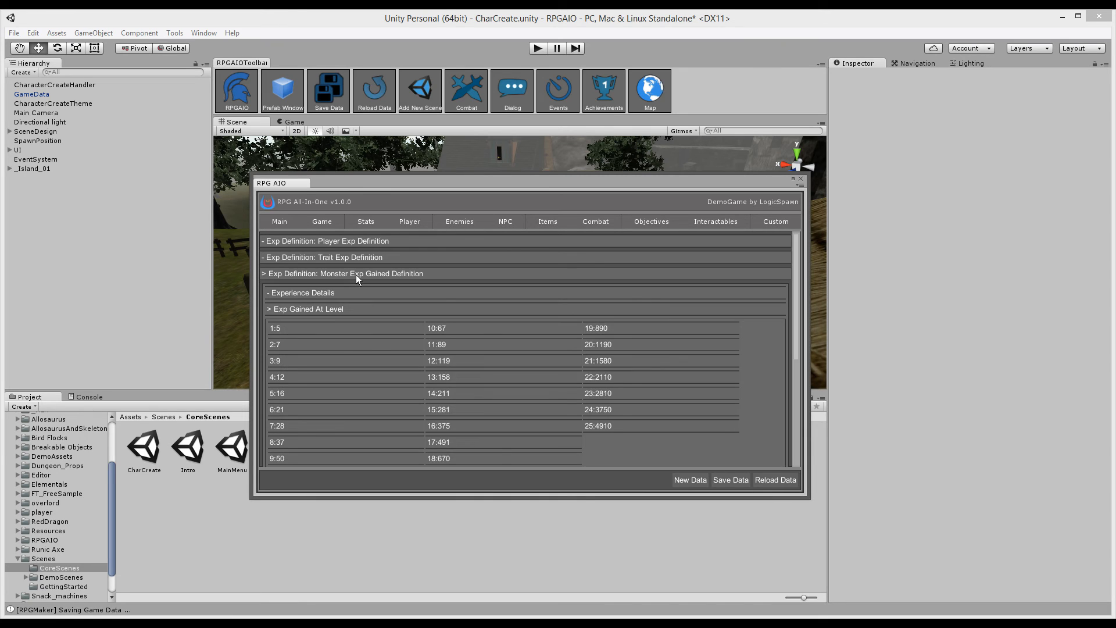
{"action": "left_click", "coordinate": [332, 293]}
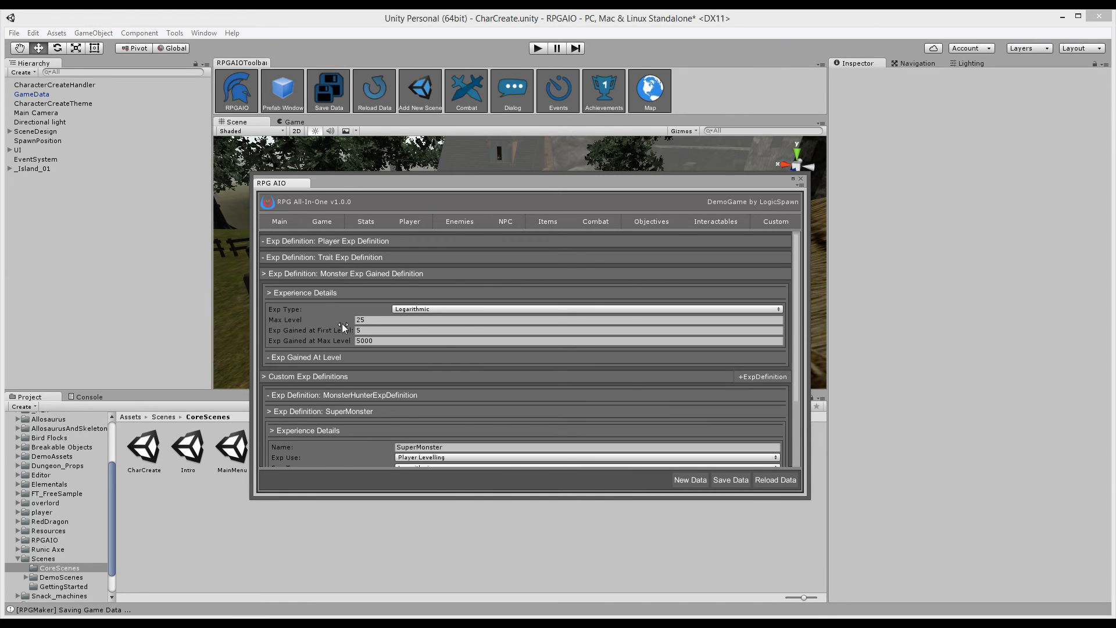
{"action": "left_click", "coordinate": [346, 276]}
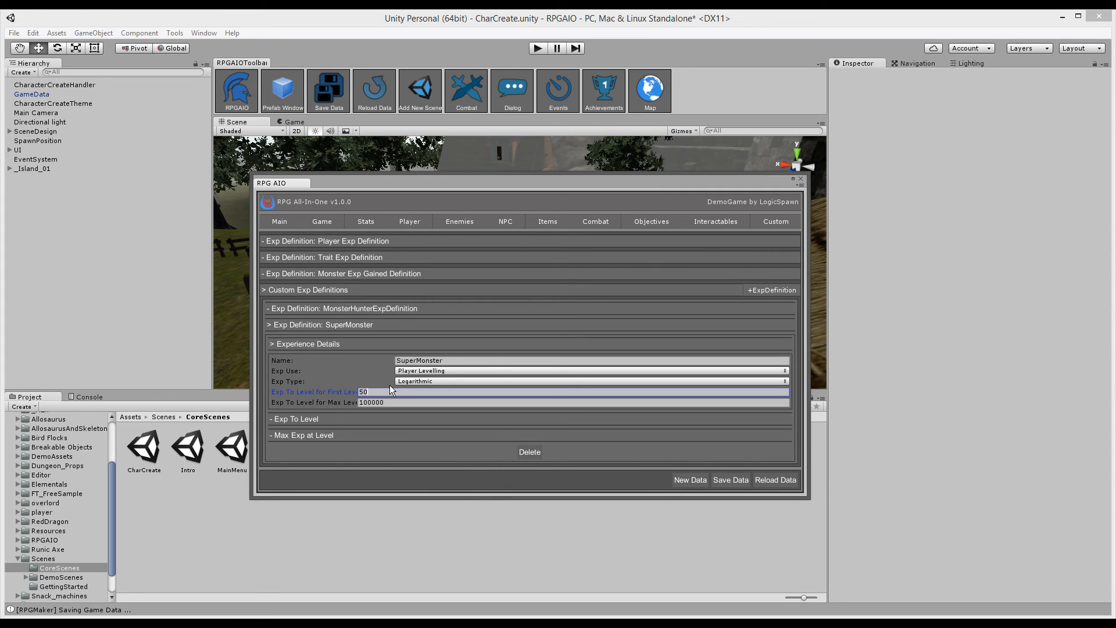
{"action": "left_click", "coordinate": [396, 402]}
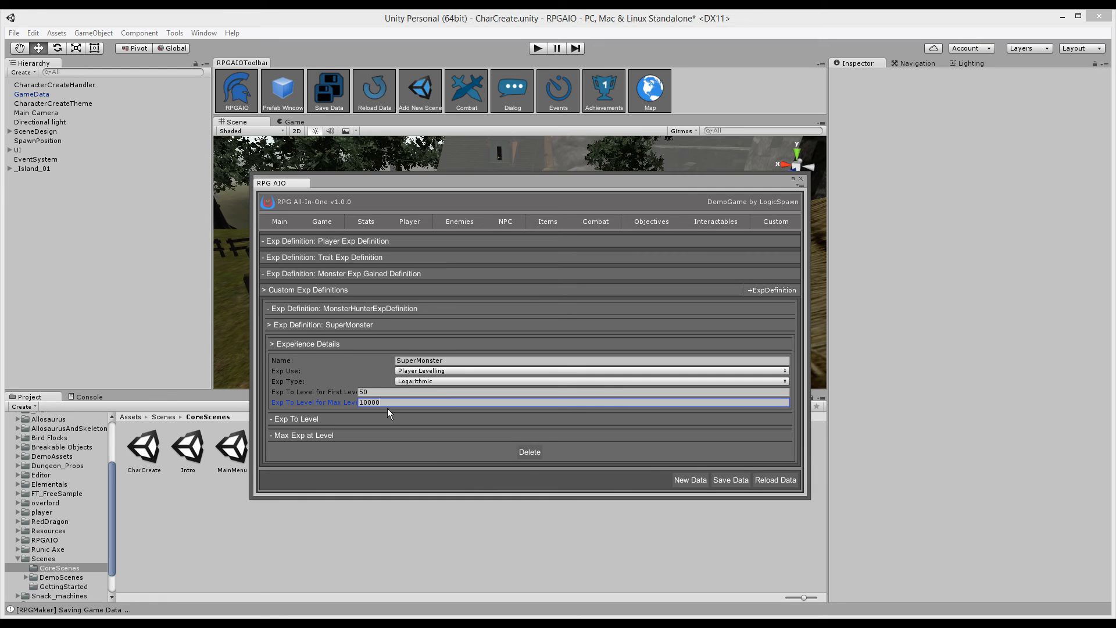
{"action": "left_click", "coordinate": [395, 344]}
- Check which experience definitions are available for the Demon enemy
{"action": "left_click", "coordinate": [456, 221]}
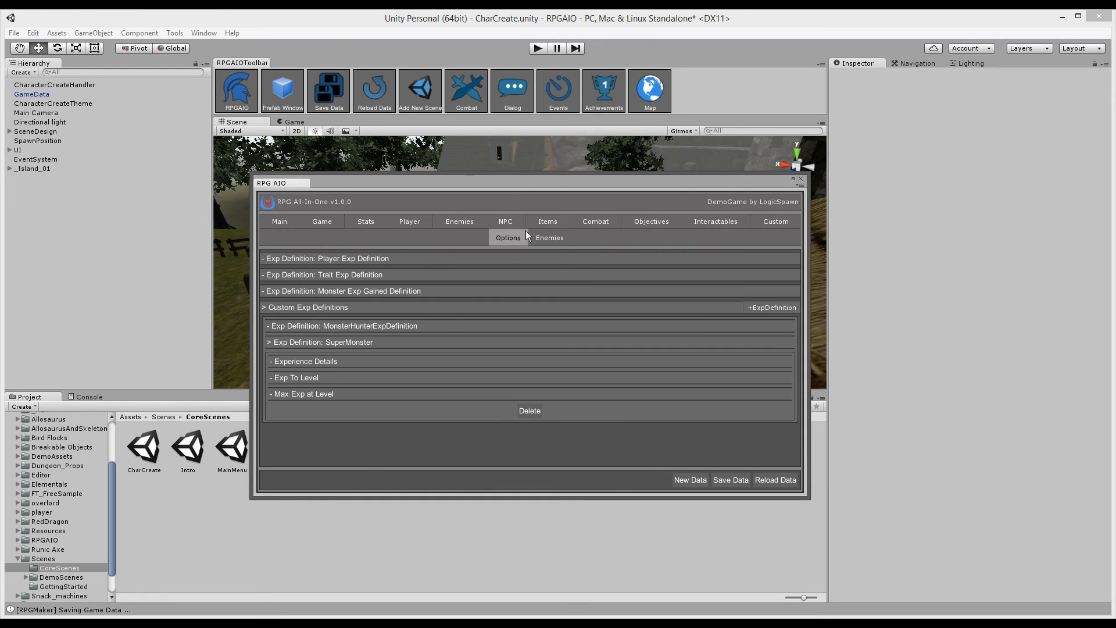
{"action": "left_click", "coordinate": [547, 237]}
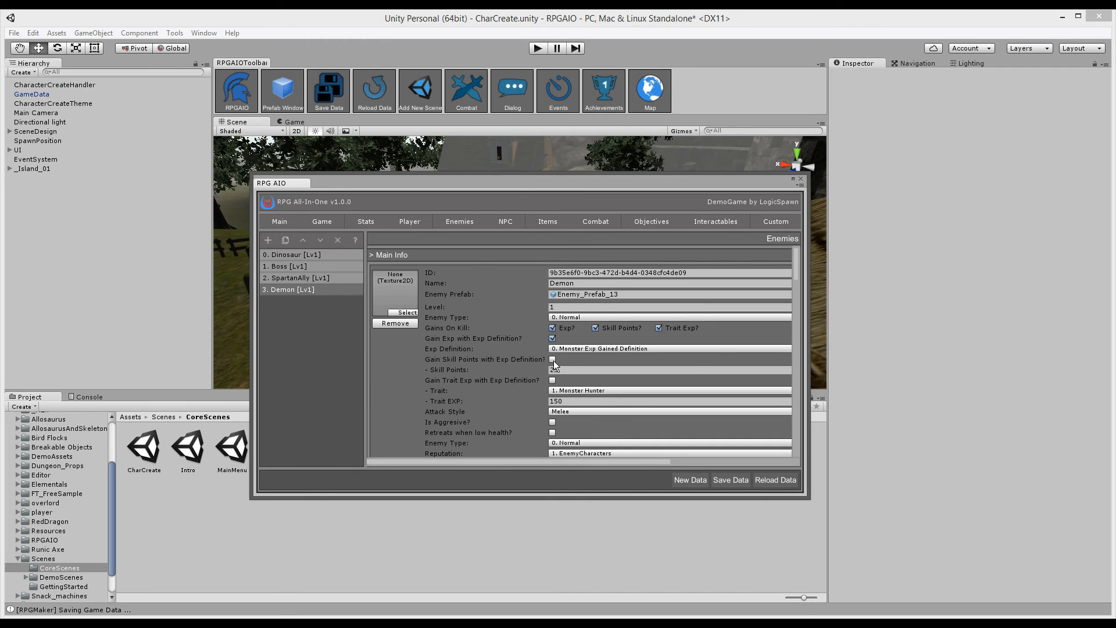
{"action": "left_click", "coordinate": [564, 348]}
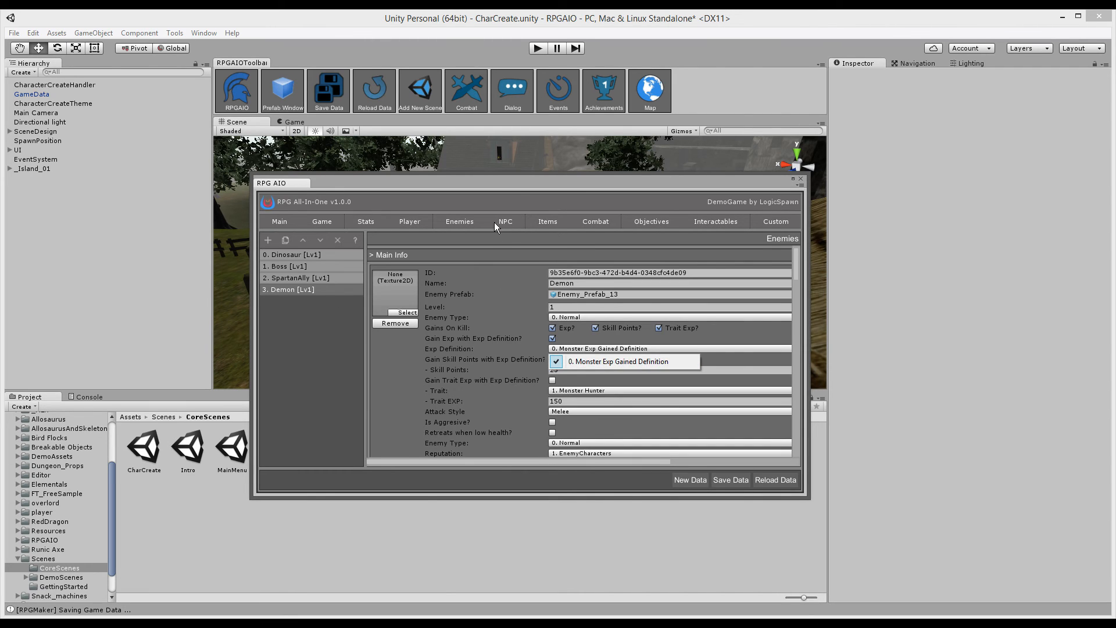
{"action": "left_click", "coordinate": [455, 223]}
- Set the Exp Use of the custom SuperMonster experience definition to Exp Gained
{"action": "left_click", "coordinate": [369, 220]}
{"action": "left_click", "coordinate": [594, 239]}
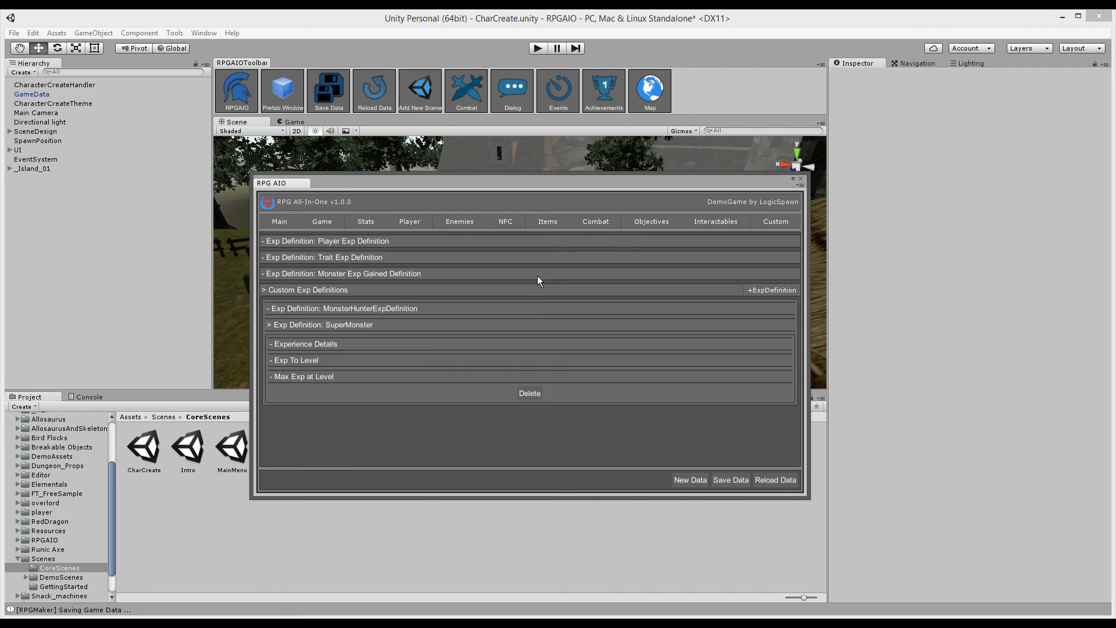
{"action": "left_click", "coordinate": [326, 344]}
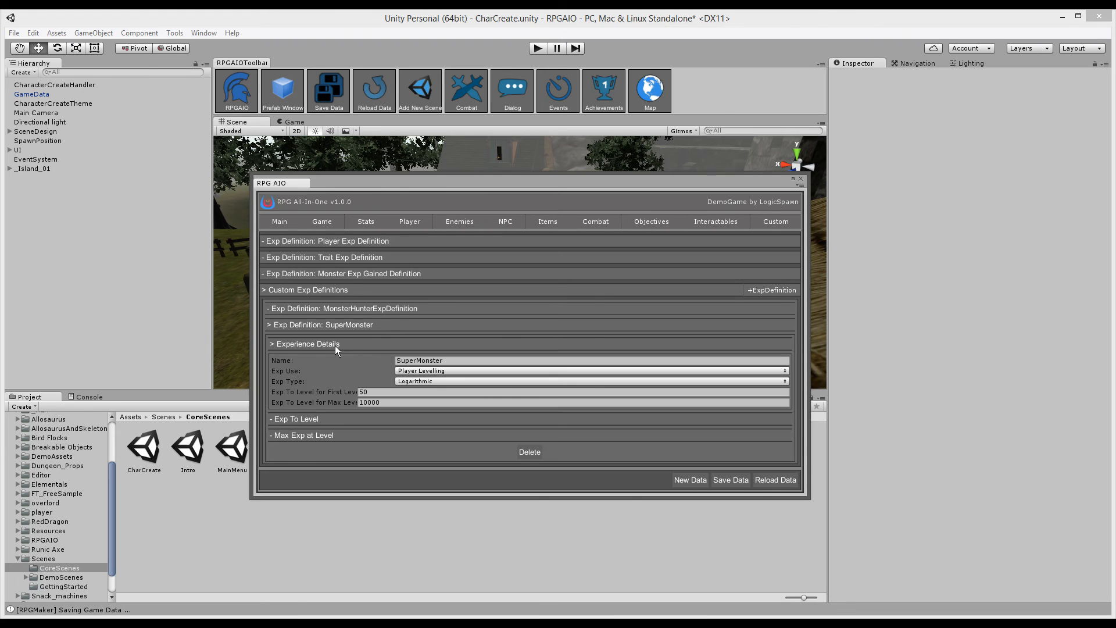
{"action": "left_click", "coordinate": [414, 371]}
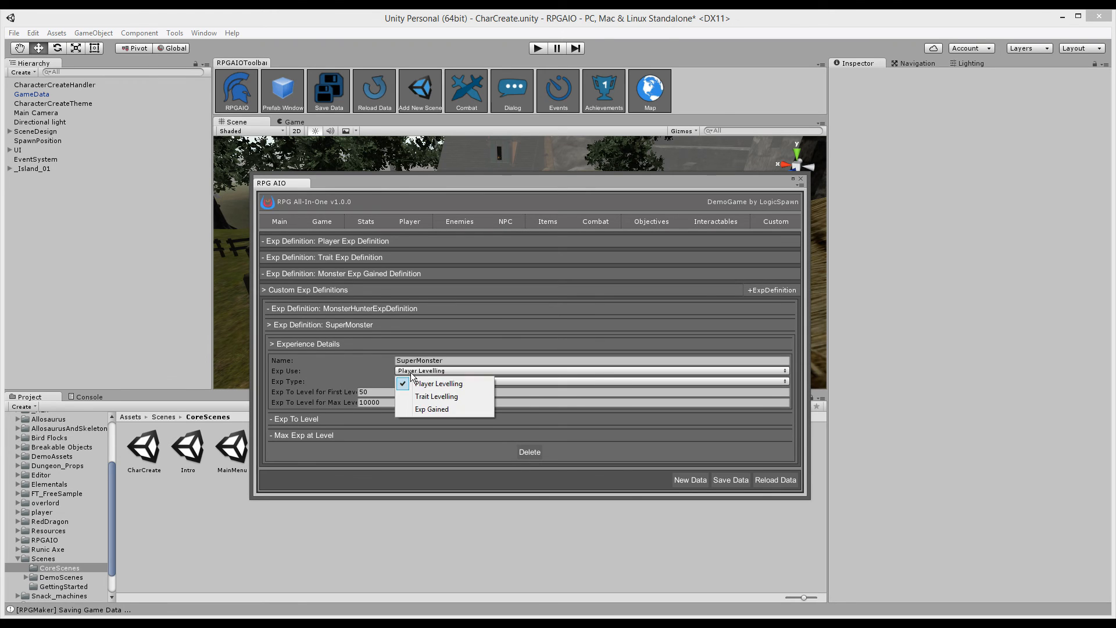
{"action": "left_click", "coordinate": [446, 410]}
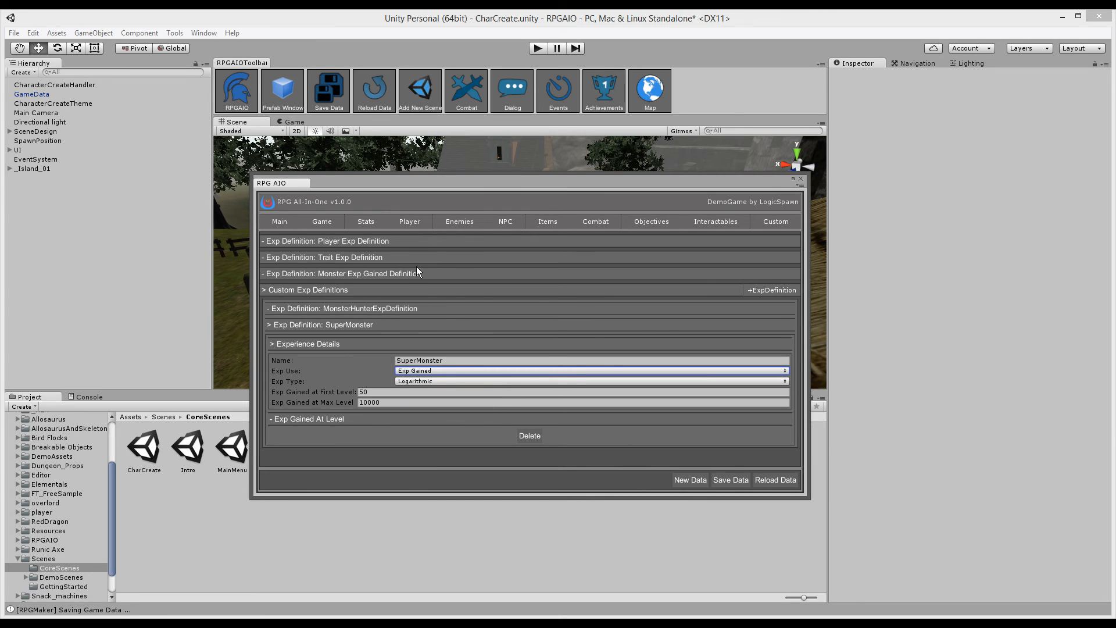
- Assign the SuperMonster experience definition to the Demon enemy, and return to the experience definitions
{"action": "left_click", "coordinate": [458, 222]}
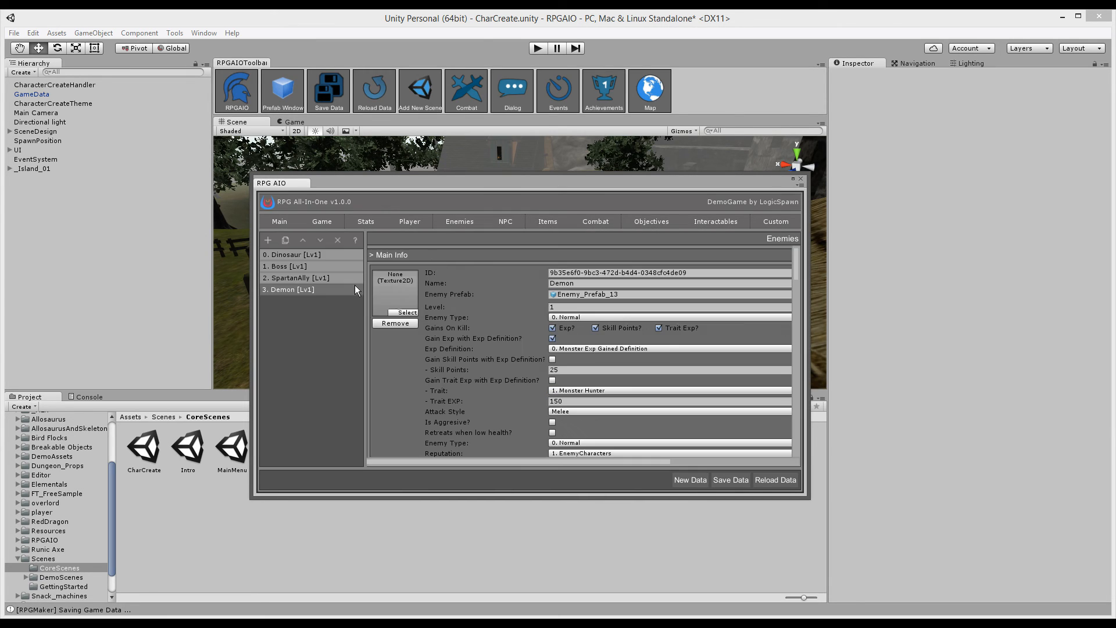
{"action": "left_click", "coordinate": [587, 349]}
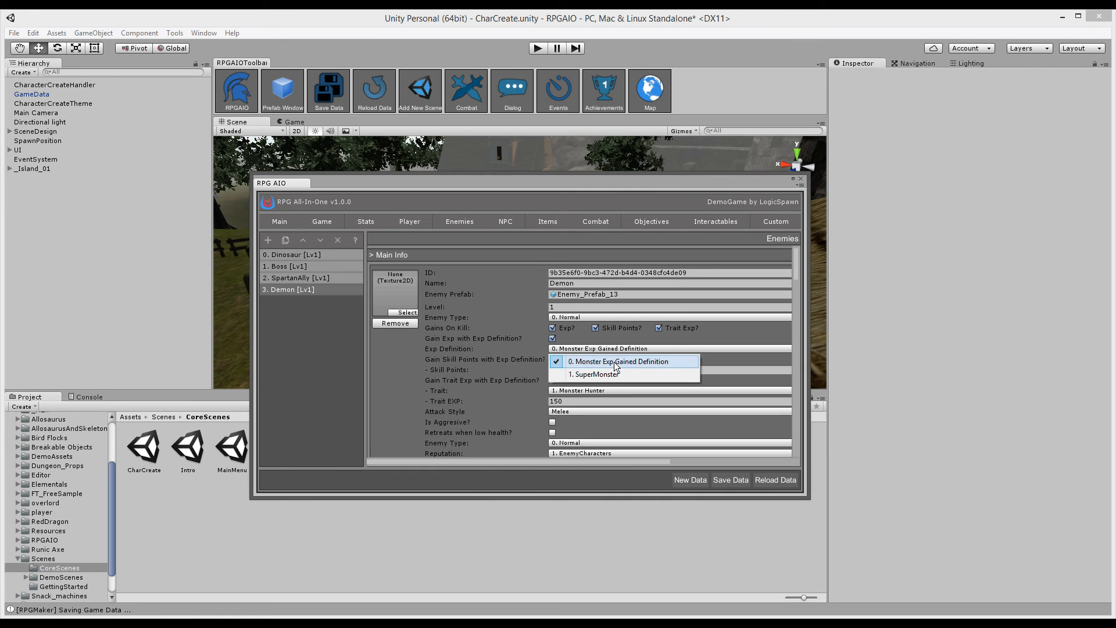
{"action": "left_click", "coordinate": [602, 375]}
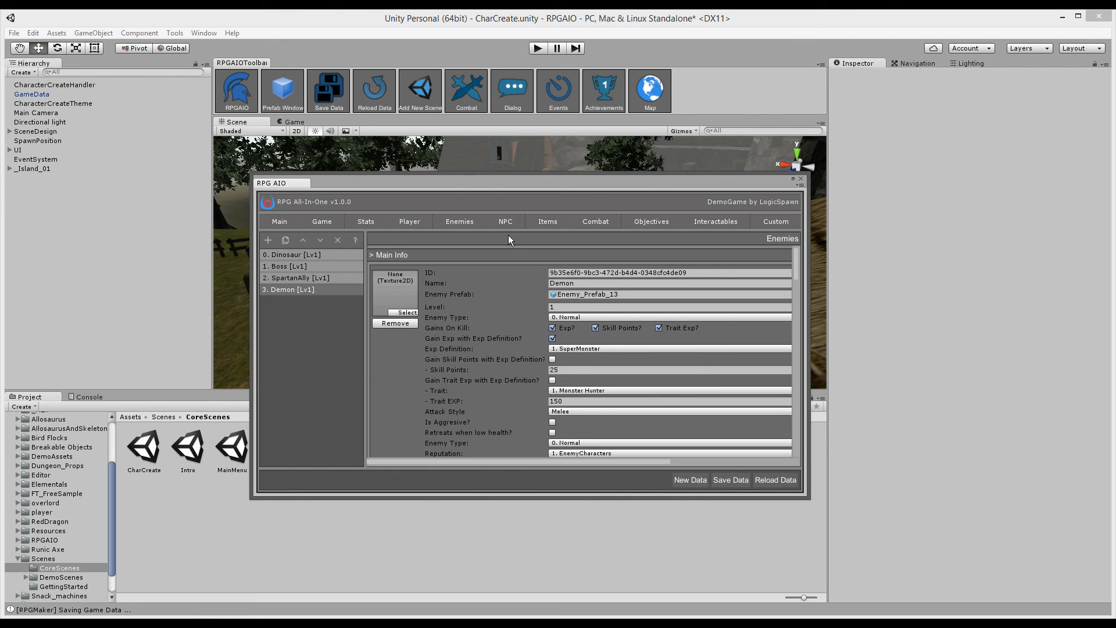
{"action": "left_click", "coordinate": [364, 222]}
{"action": "left_click", "coordinate": [561, 239]}
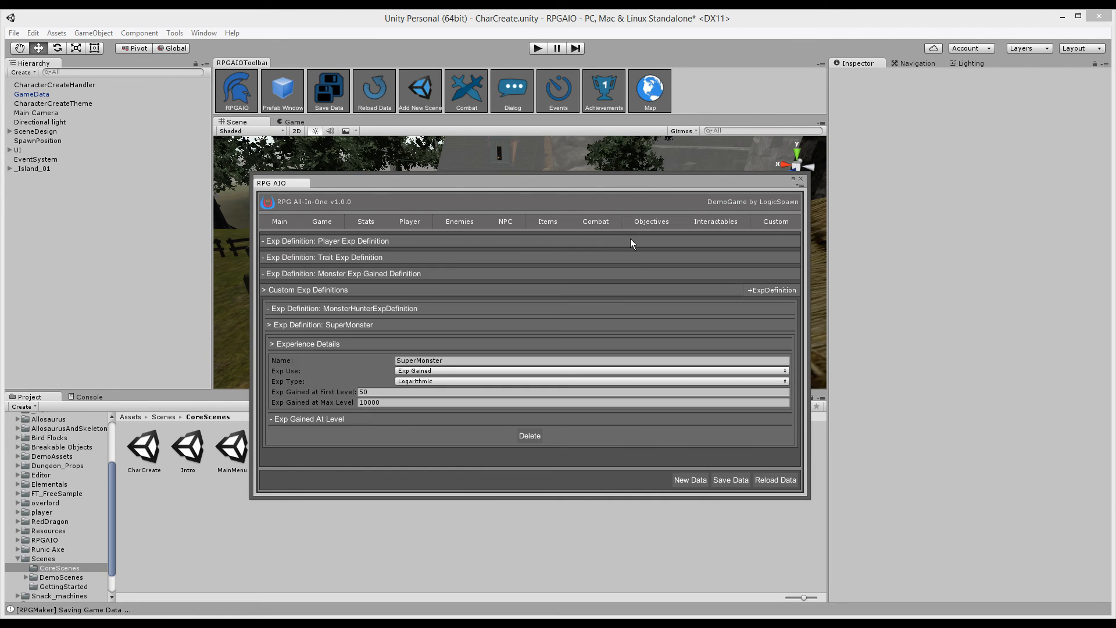
- Add a custom experience definition named GatheringExp and set its Exp Use to Trait Levelling
{"action": "left_click", "coordinate": [329, 338]}
{"action": "left_click", "coordinate": [338, 326]}
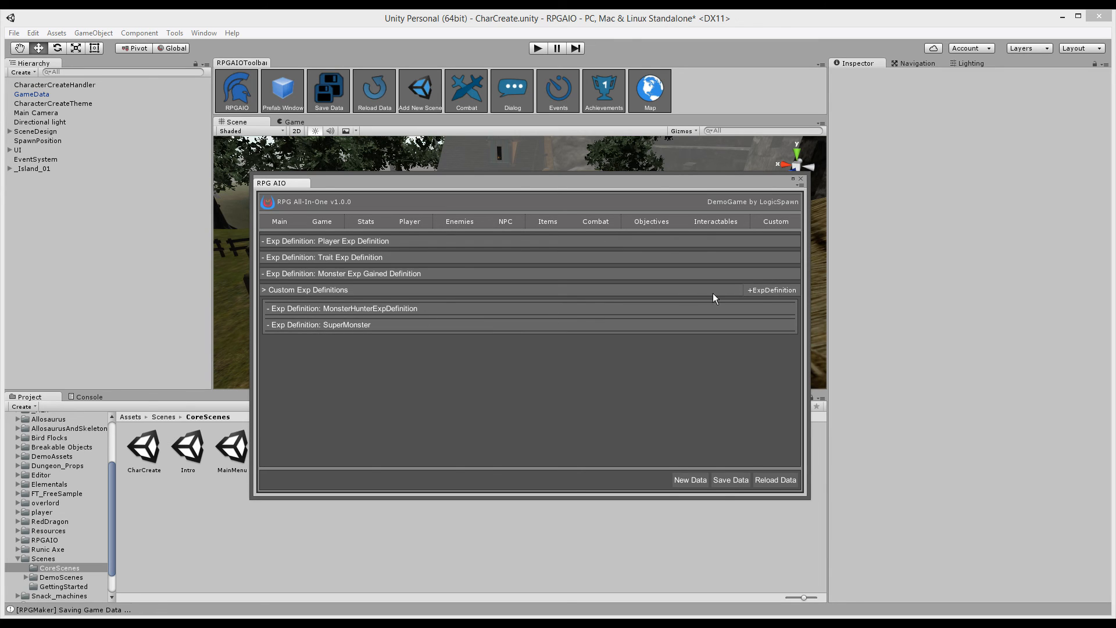
{"action": "left_click", "coordinate": [751, 293]}
{"action": "left_click", "coordinate": [356, 341]}
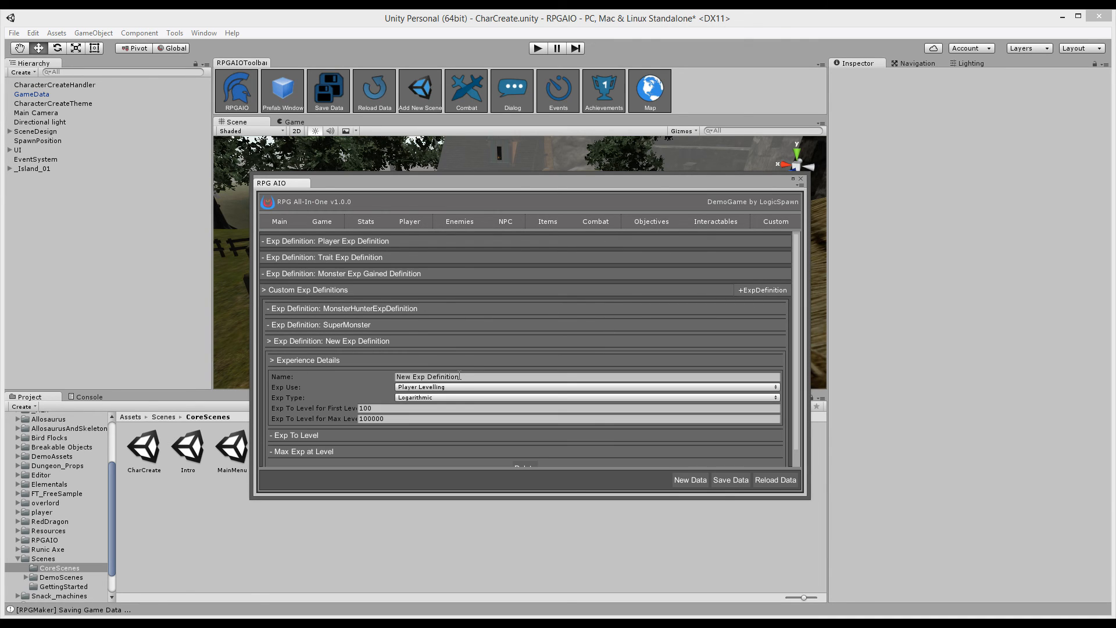
{"action": "left_click", "coordinate": [460, 376]}
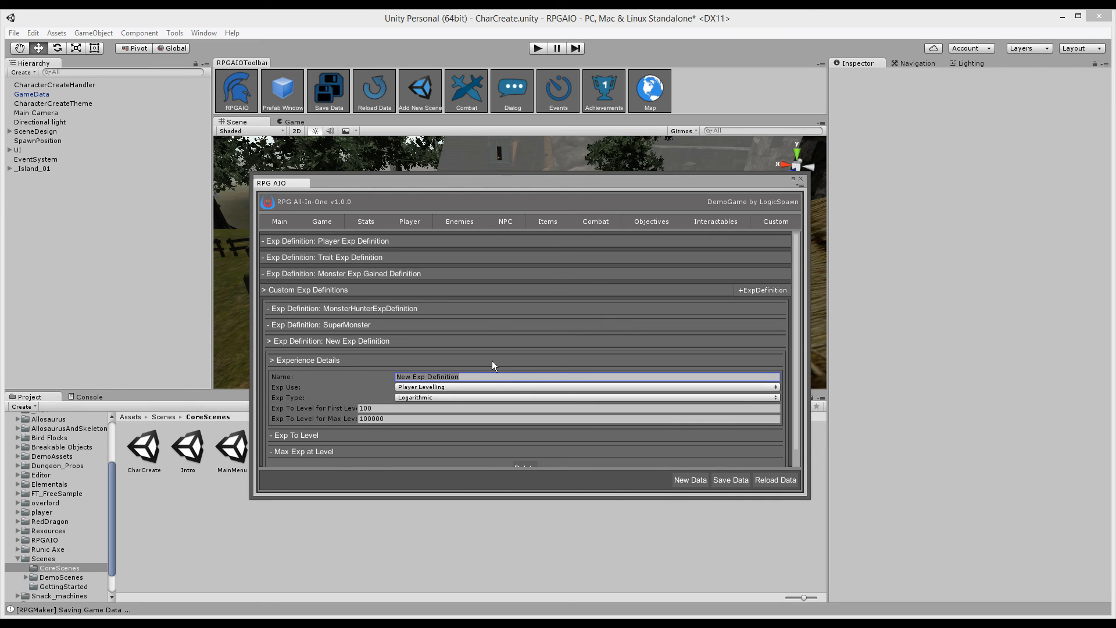
{"action": "type", "text": "Gath"}
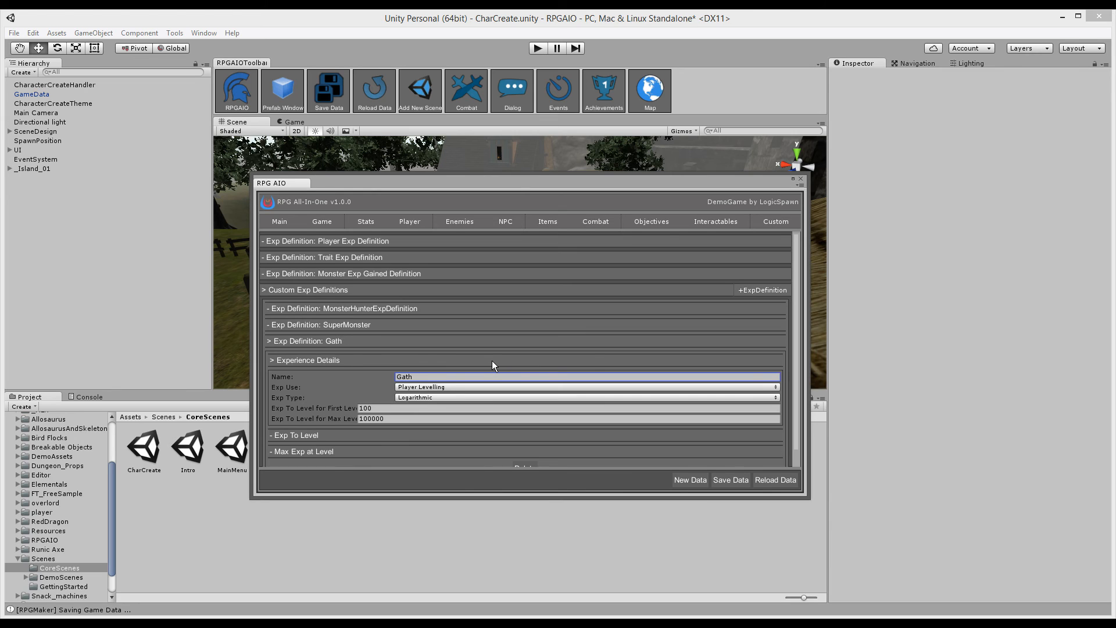
{"action": "type", "text": "eringExp"}
{"action": "left_click", "coordinate": [415, 387]}
{"action": "left_click", "coordinate": [431, 411]}
{"action": "scroll", "coordinate": [402, 401], "scroll_direction": "down", "scroll_amount": 1}
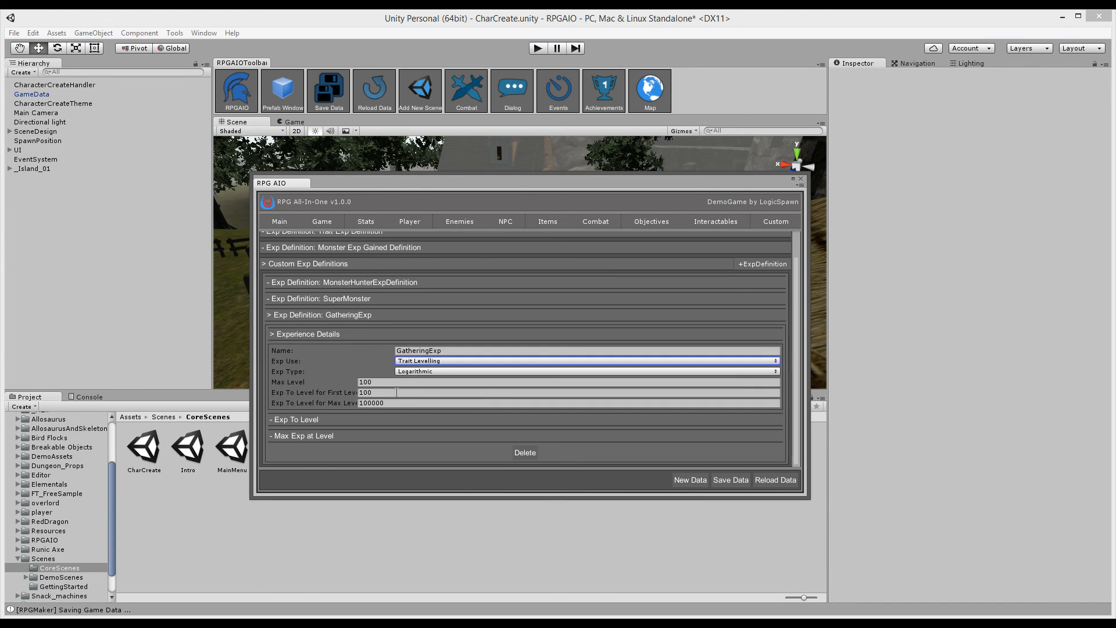
- Set GatheringExp's max level to 5 and its Exp To Level for First Level to 10000, and consult the resulting per-level experience values
{"action": "left_click", "coordinate": [397, 382]}
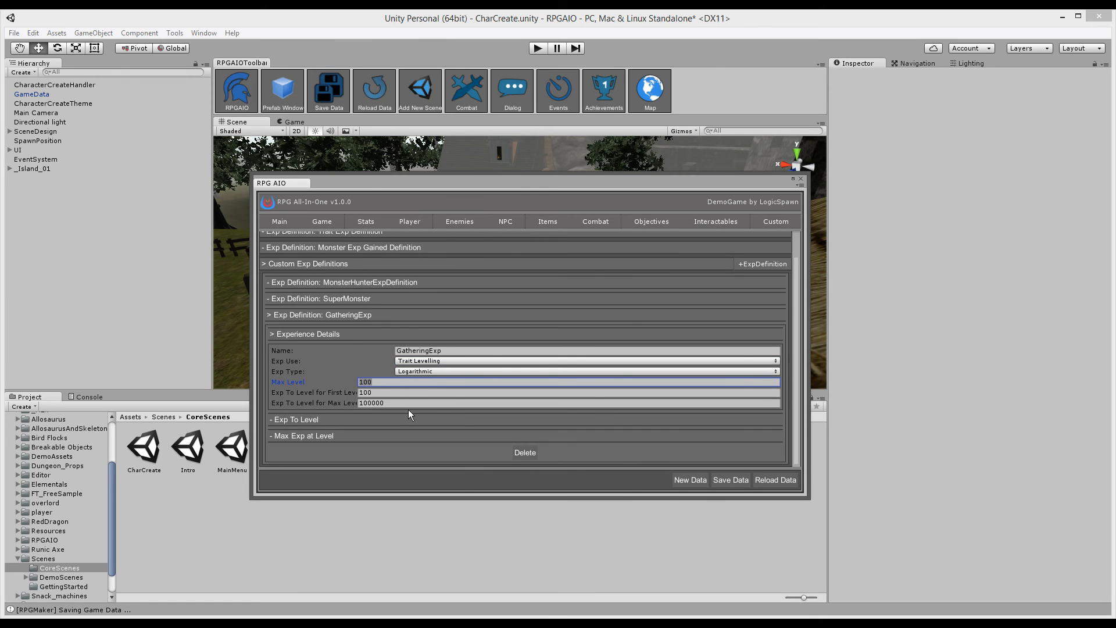
{"action": "type", "text": "5"}
{"action": "left_click", "coordinate": [380, 393]}
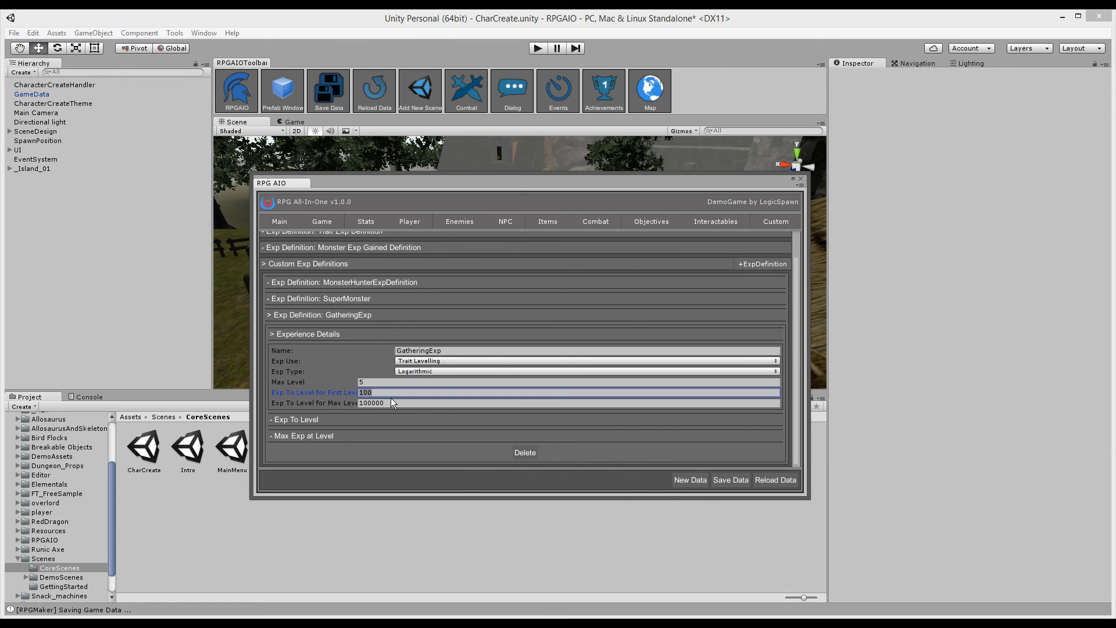
{"action": "type", "text": "10000"}
{"action": "left_click", "coordinate": [388, 420]}
{"action": "scroll", "coordinate": [396, 419], "scroll_direction": "down", "scroll_amount": 2}
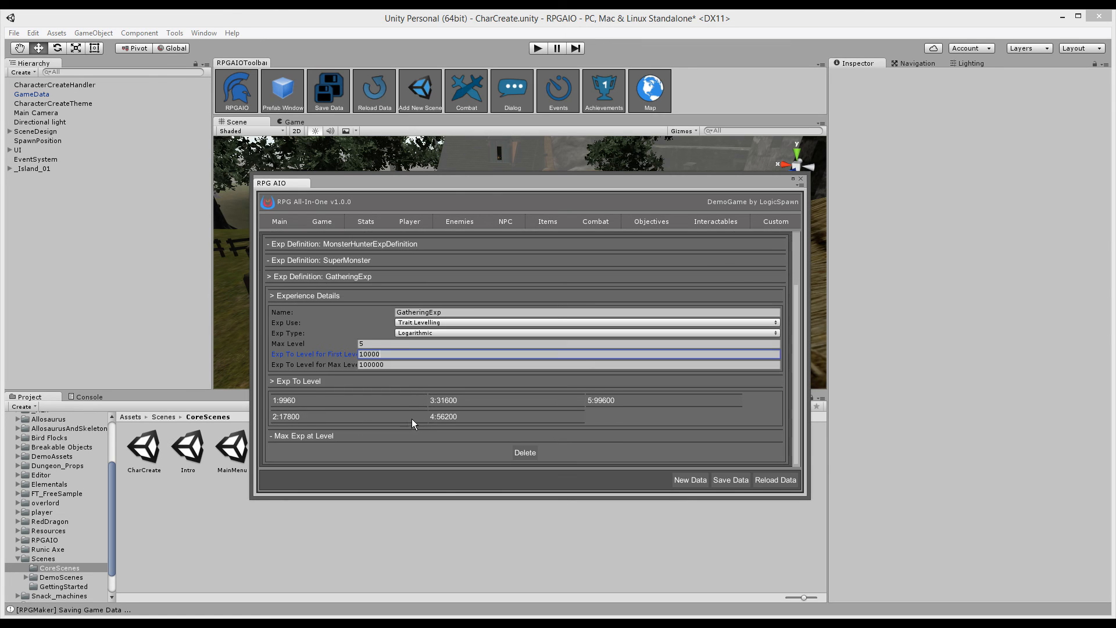
{"action": "left_click", "coordinate": [438, 438]}
{"action": "scroll", "coordinate": [454, 420], "scroll_direction": "down", "scroll_amount": 2}
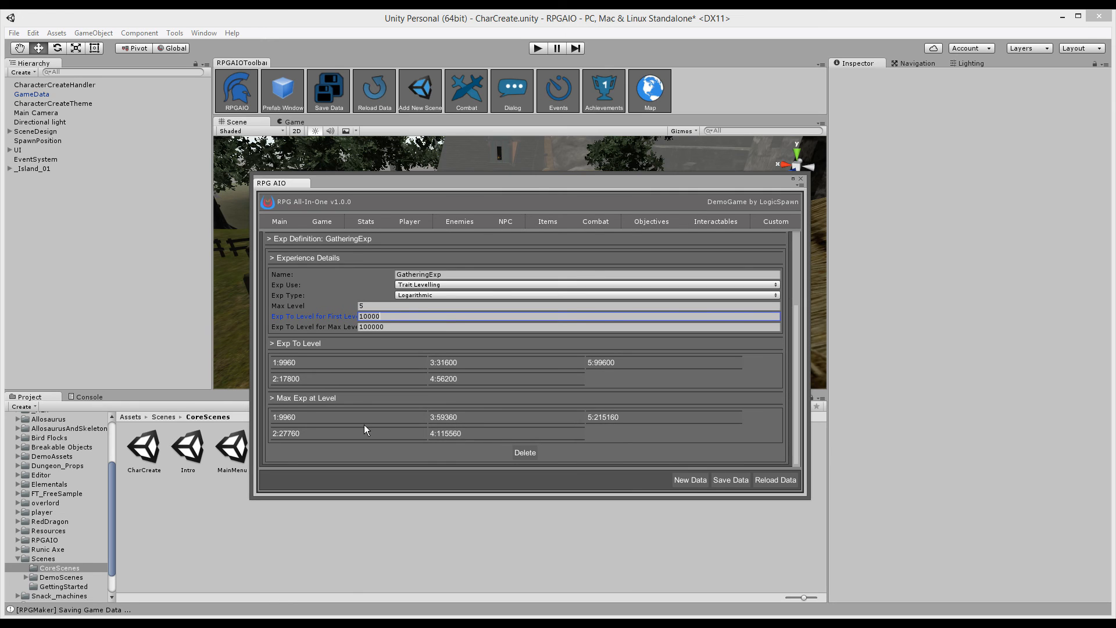
- Add a new trait in the Stats section and name it Gathering
{"action": "left_click", "coordinate": [366, 222]}
{"action": "left_click", "coordinate": [586, 238]}
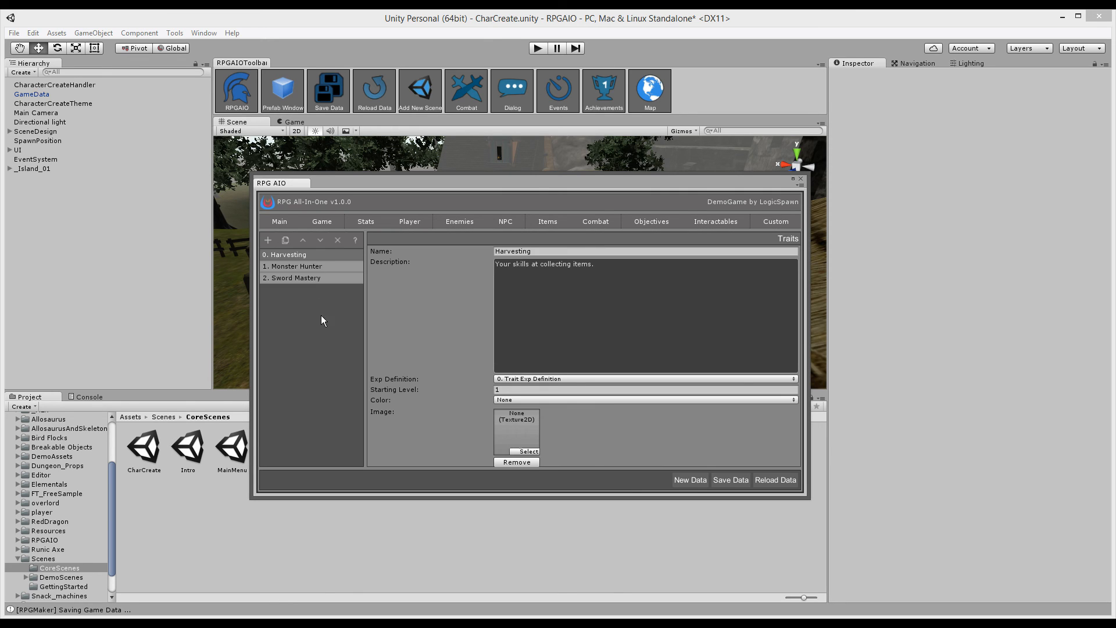
{"action": "left_click", "coordinate": [268, 240]}
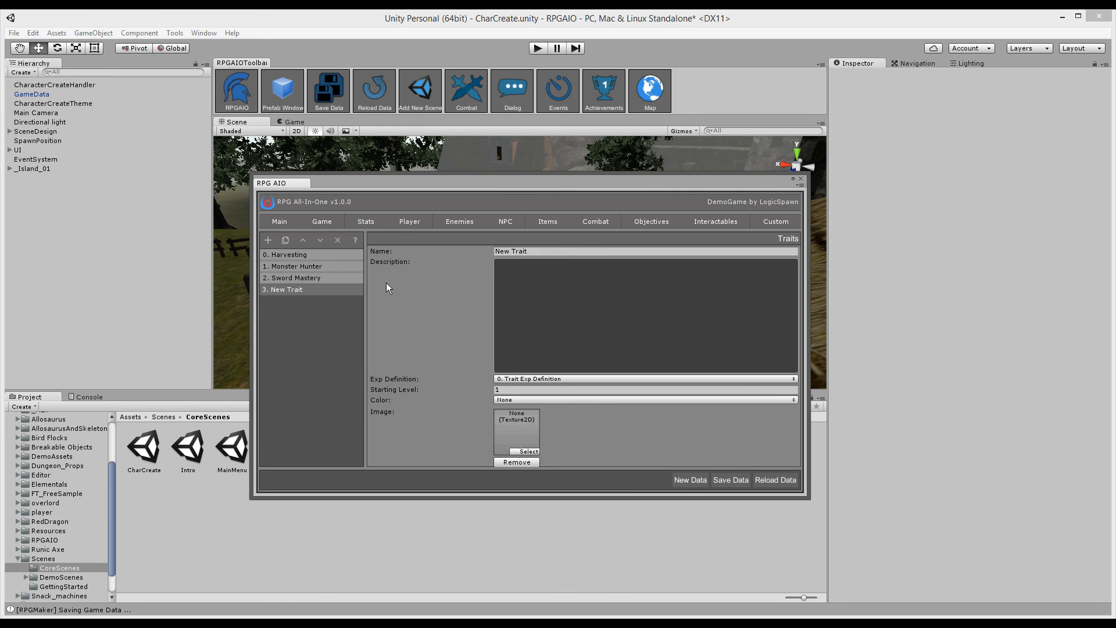
{"action": "left_click", "coordinate": [536, 252]}
{"action": "type", "text": "Gath"}
{"action": "key", "text": "BackSpace"}
{"action": "type", "text": "thering"}
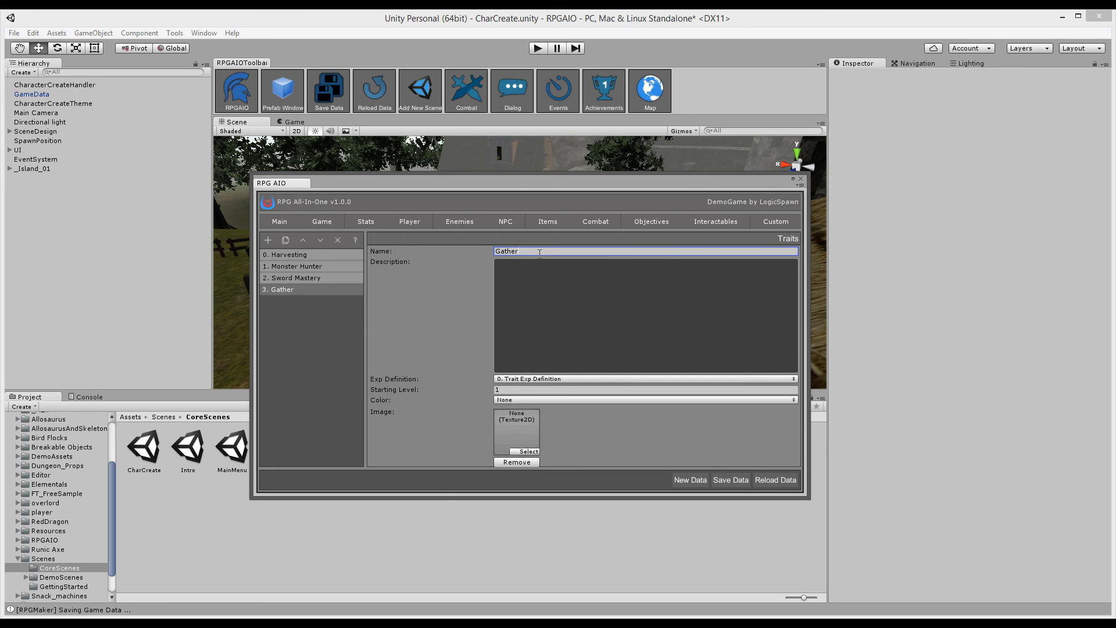
- Give the Gathering trait the description "This shows how much you can gather from harvesting."
{"action": "key", "text": "Return"}
{"action": "type", "text": "This will"}
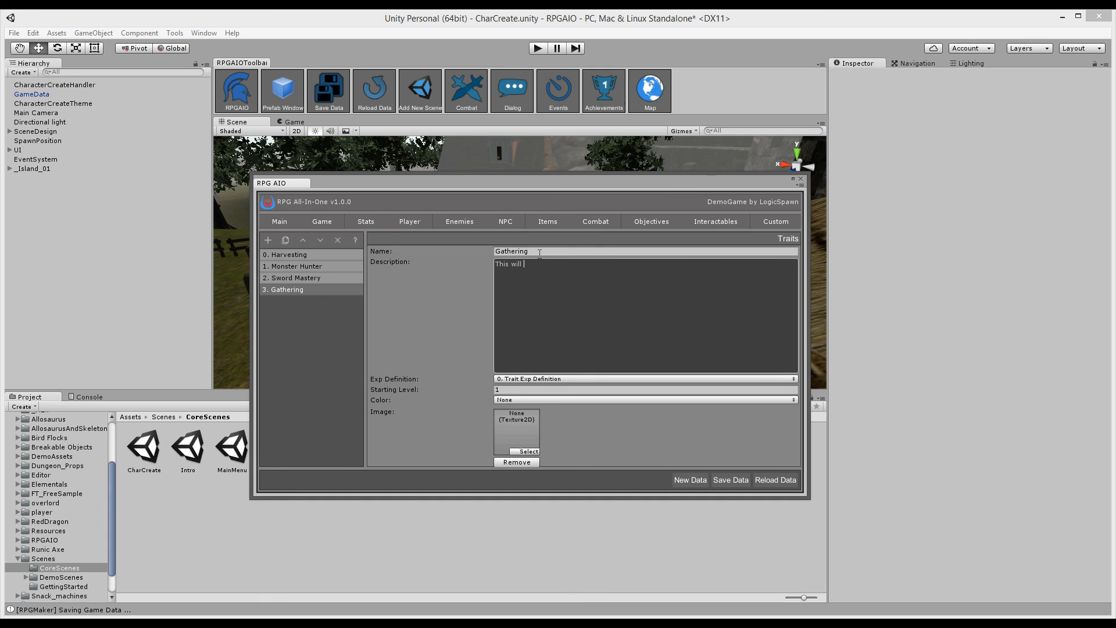
{"action": "type", "text": " show ho"}
{"action": "key", "text": "ctrl+a"}
{"action": "type", "text": "hhis shows how much you can gather from harvesting"}
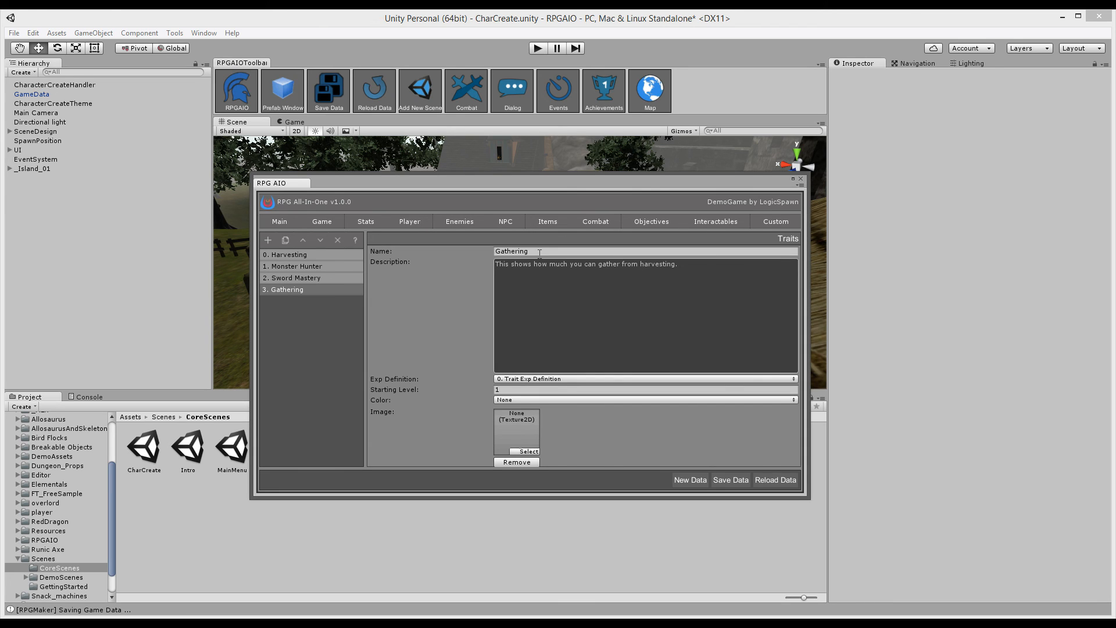
{"action": "key", "text": "ctrl+a"}
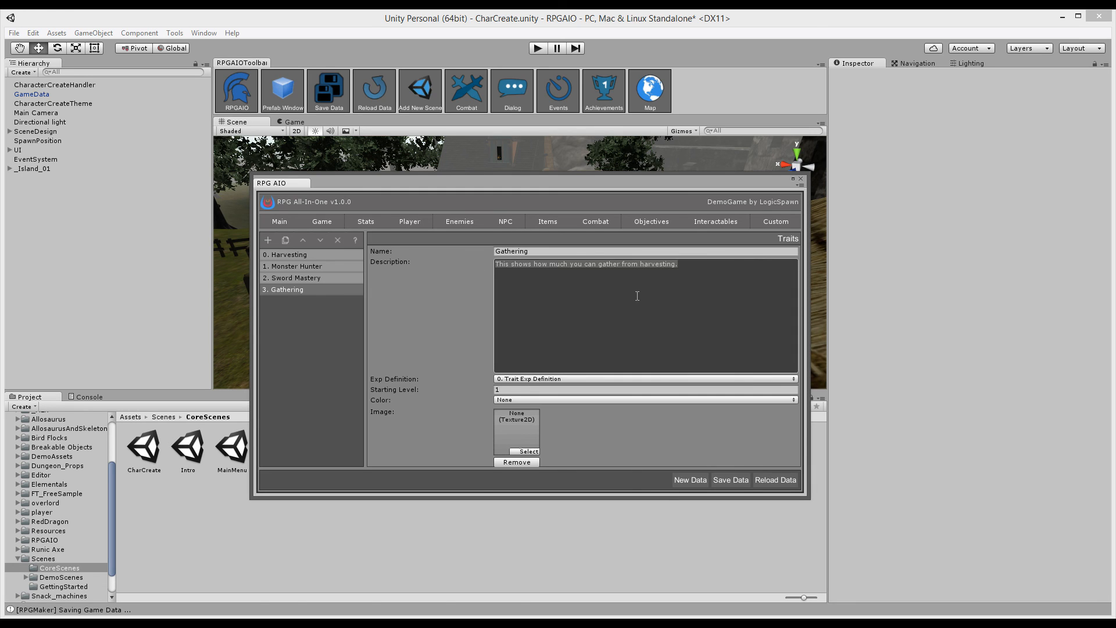
{"action": "left_click", "coordinate": [711, 280]}
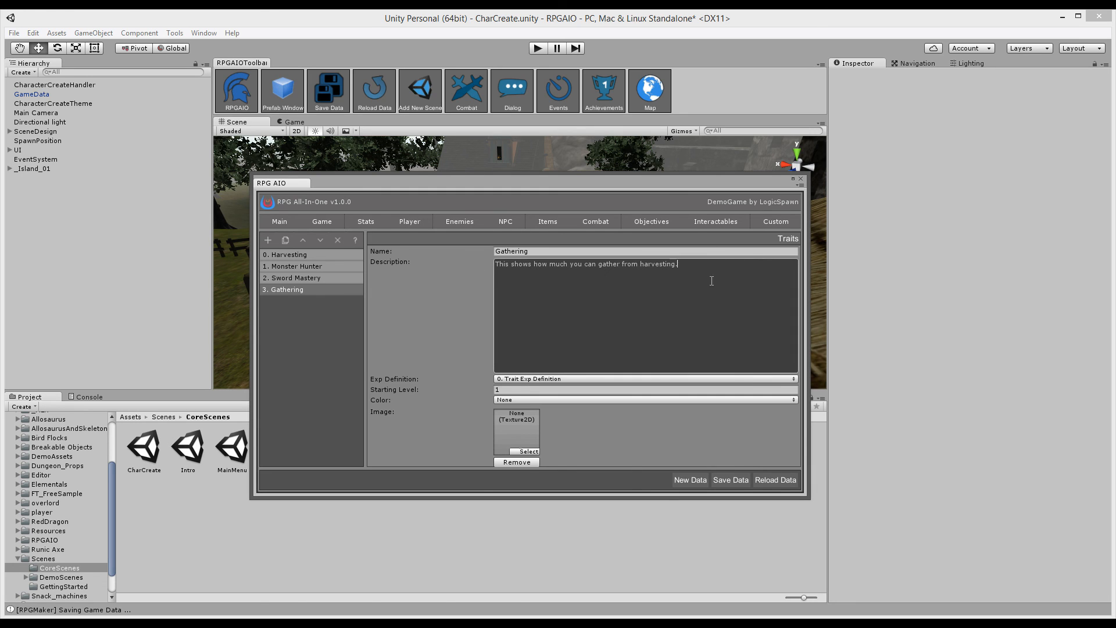
- Assign the GatheringExp definition and the color Green to the Gathering trait, and open the stat options
{"action": "left_click", "coordinate": [496, 379]}
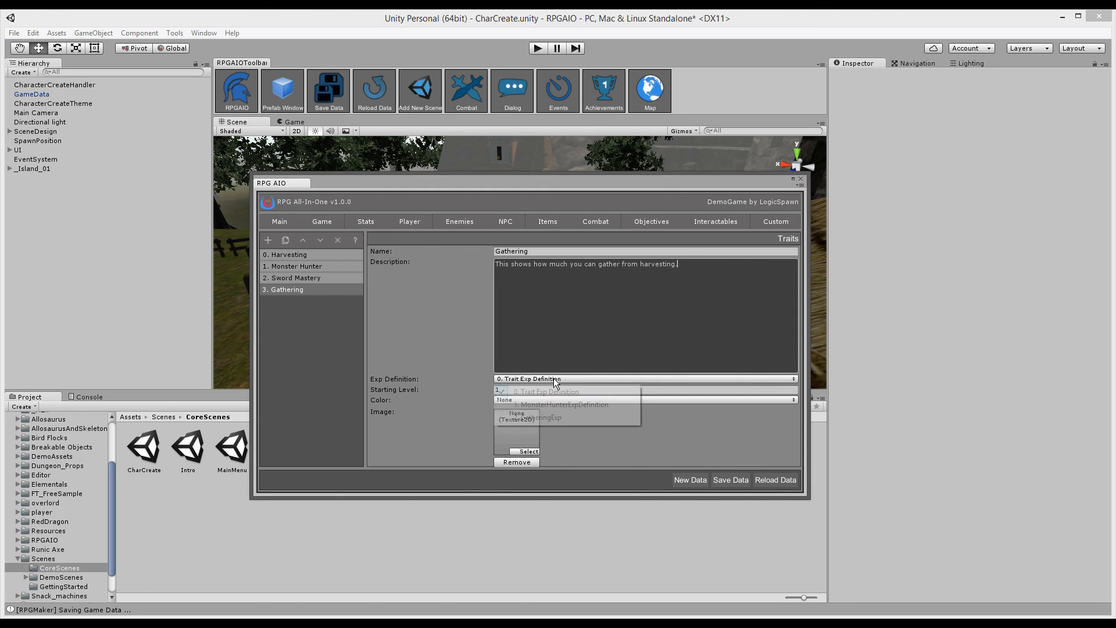
{"action": "left_click", "coordinate": [557, 417]}
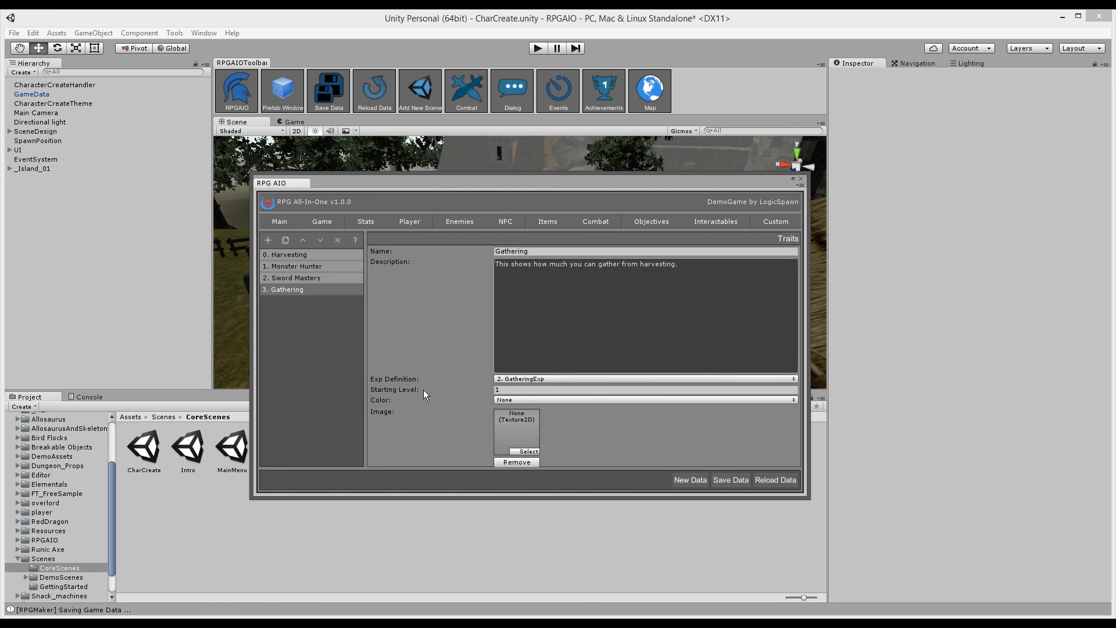
{"action": "left_click", "coordinate": [508, 400]}
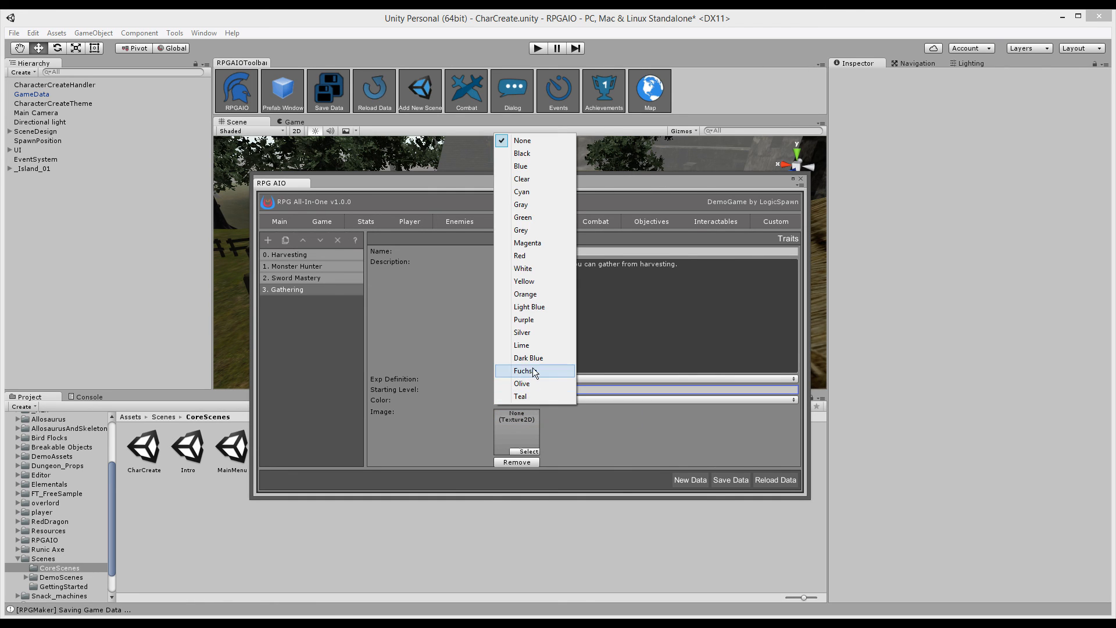
{"action": "left_click", "coordinate": [537, 218]}
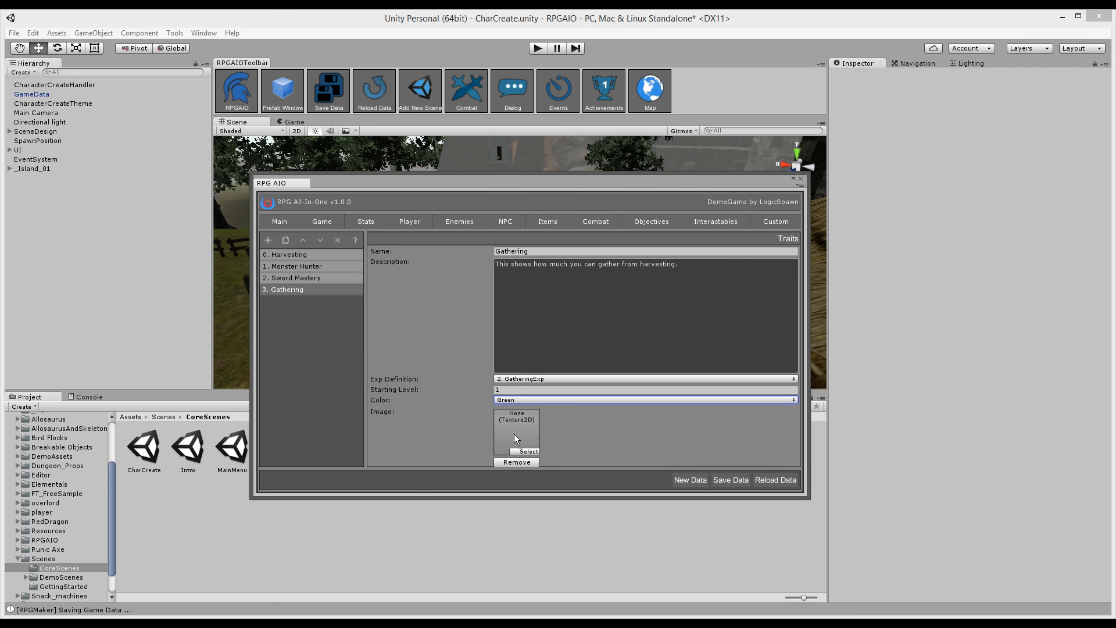
{"action": "left_click", "coordinate": [552, 312]}
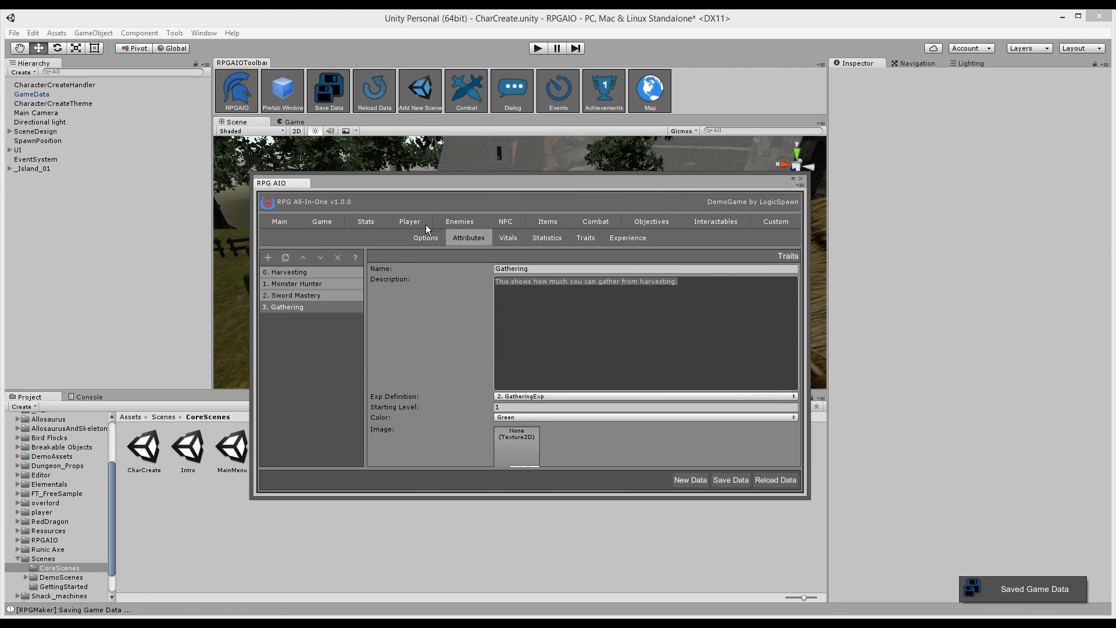
{"action": "left_click", "coordinate": [431, 237]}
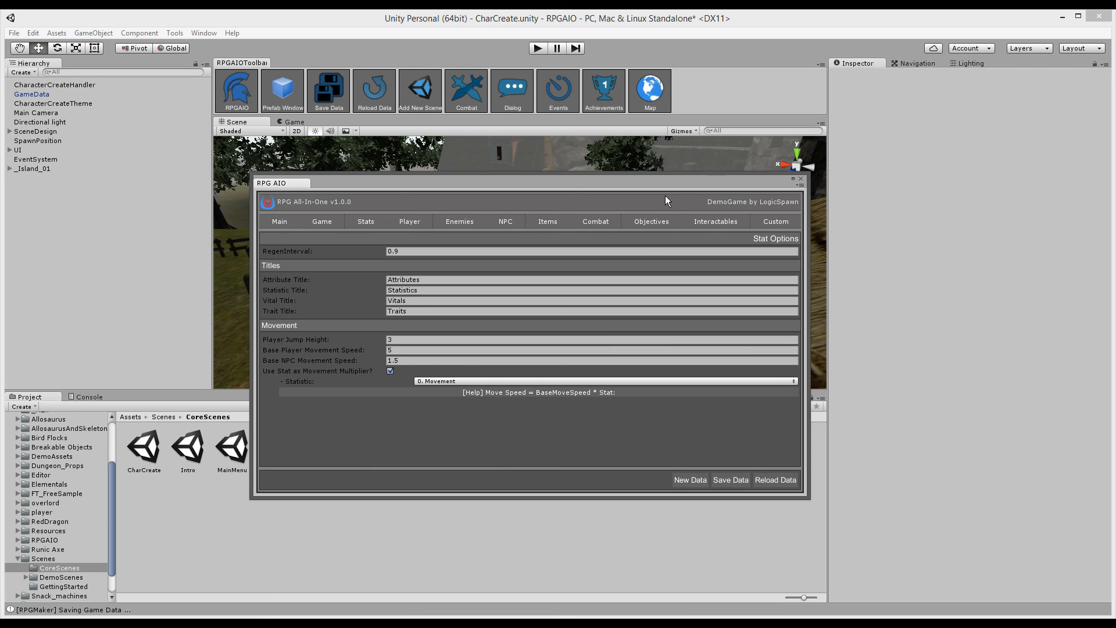
- Add a new Apparel item to the item database
{"action": "left_click", "coordinate": [535, 223]}
{"action": "left_click", "coordinate": [352, 234]}
{"action": "left_click", "coordinate": [317, 256]}
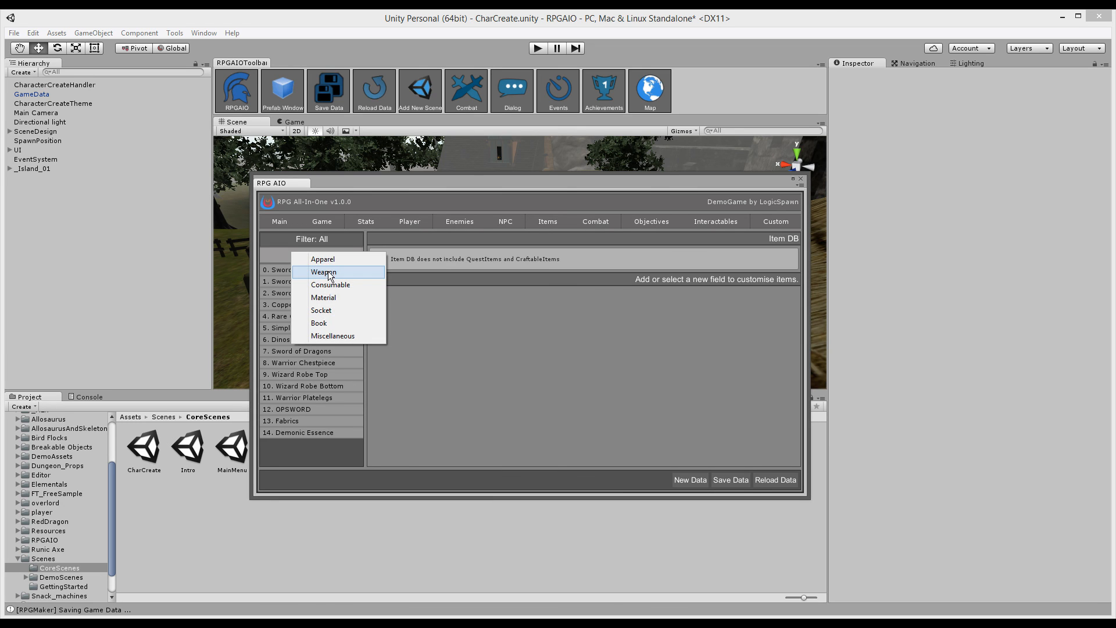
{"action": "left_click", "coordinate": [328, 262]}
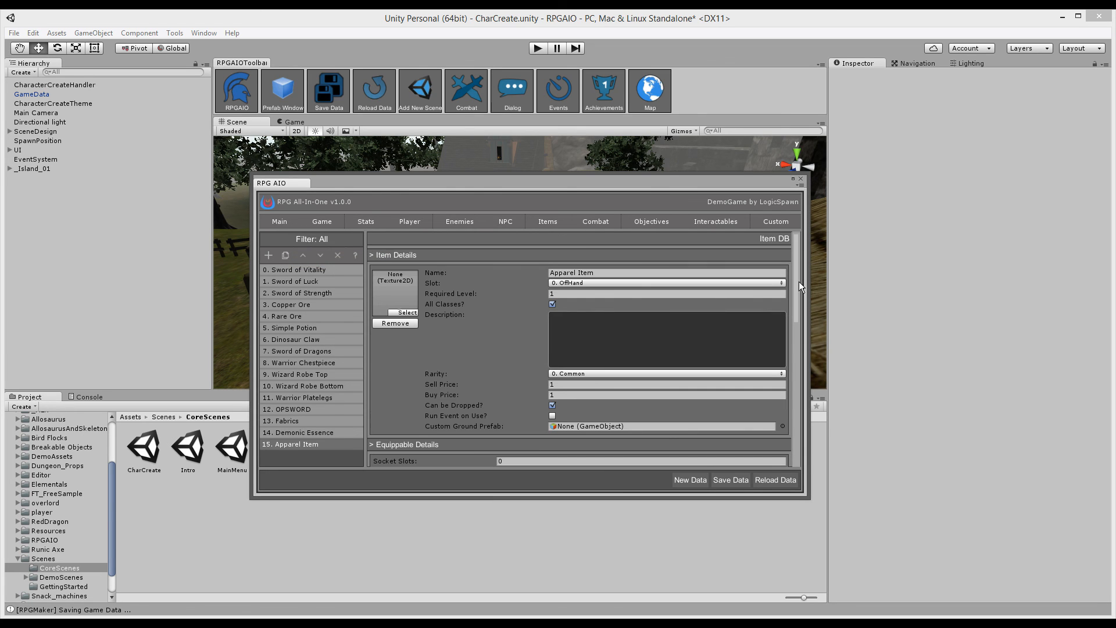
- Add an attribute buff for Endurance to the new apparel item
{"action": "left_click_drag", "start_coordinate": [799, 281], "coordinate": [805, 361]}
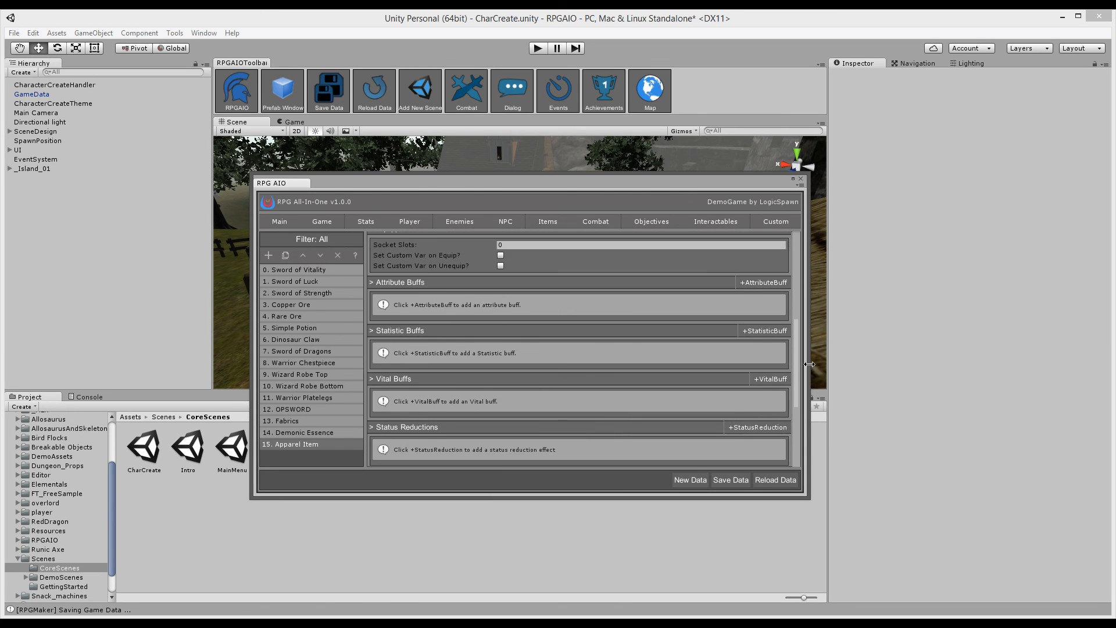
{"action": "left_click", "coordinate": [764, 284]}
{"action": "left_click", "coordinate": [546, 302]}
{"action": "left_click", "coordinate": [540, 379]}
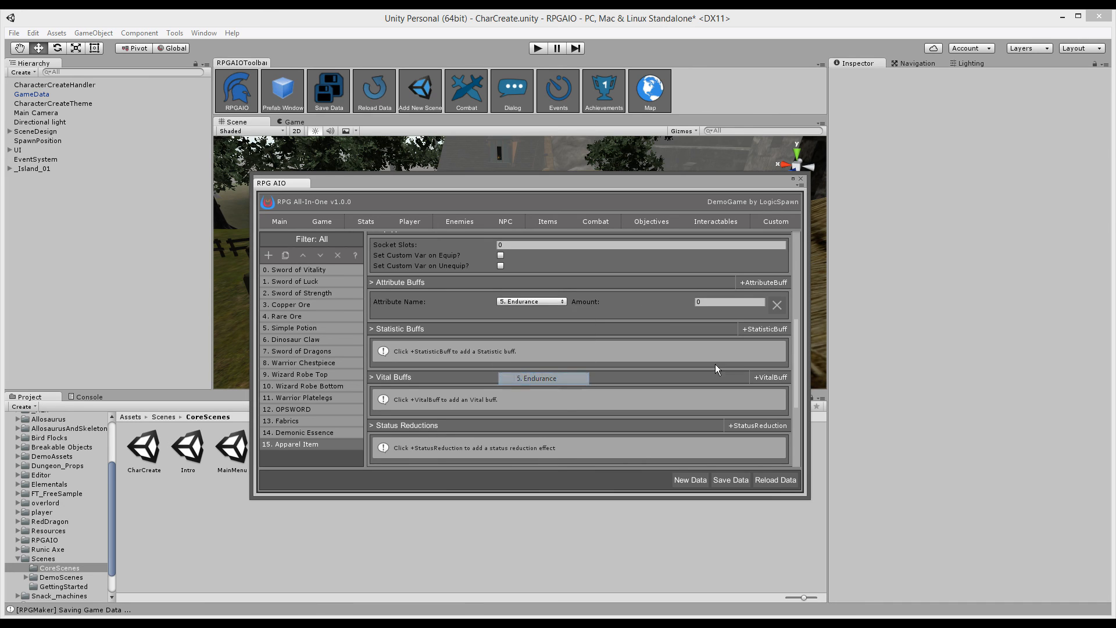
- Add a statistic buff for Critical Hit Damage and a vital buff for Energy to the apparel item
{"action": "left_click", "coordinate": [765, 329]}
{"action": "left_click", "coordinate": [549, 348]}
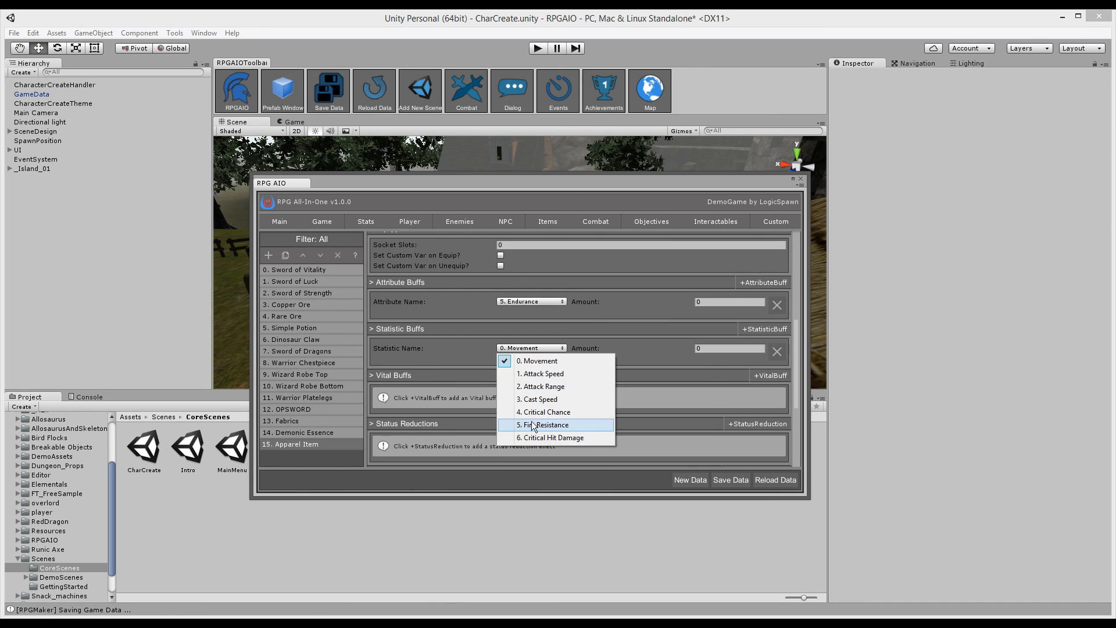
{"action": "left_click", "coordinate": [545, 437]}
{"action": "left_click", "coordinate": [771, 376]}
{"action": "left_click", "coordinate": [532, 395]}
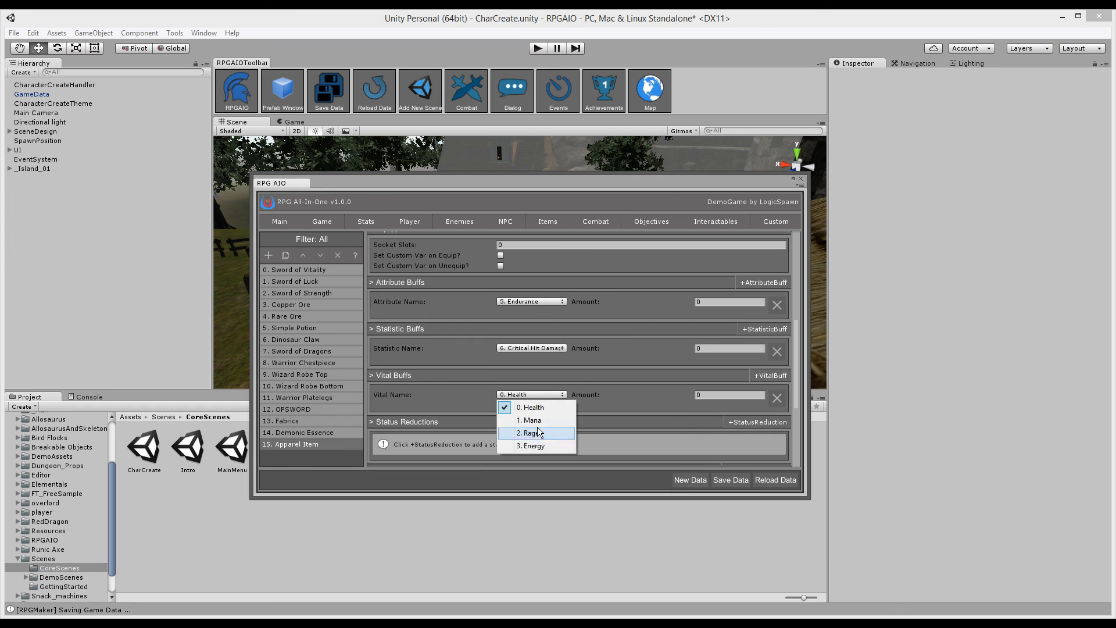
{"action": "left_click", "coordinate": [540, 445]}
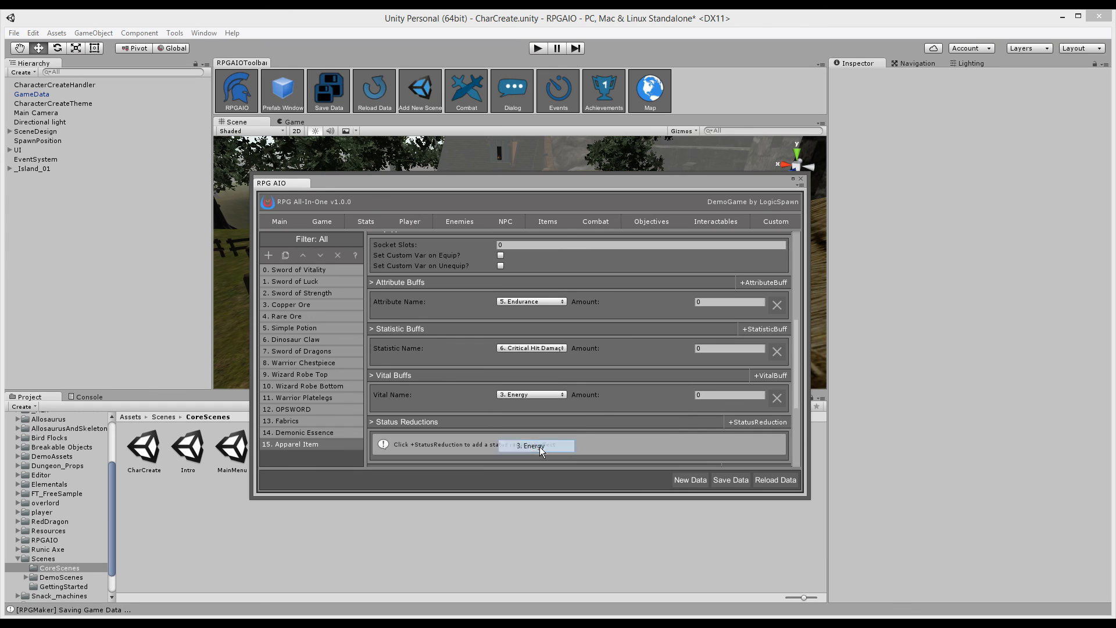
- Set the buff amounts to 5 for Endurance, 0.1 for Critical Hit Damage and 5 for Energy, and return to the main page
{"action": "left_click", "coordinate": [736, 302]}
{"action": "left_click", "coordinate": [723, 348]}
{"action": "type", "text": "0.1"}
{"action": "left_click", "coordinate": [735, 396]}
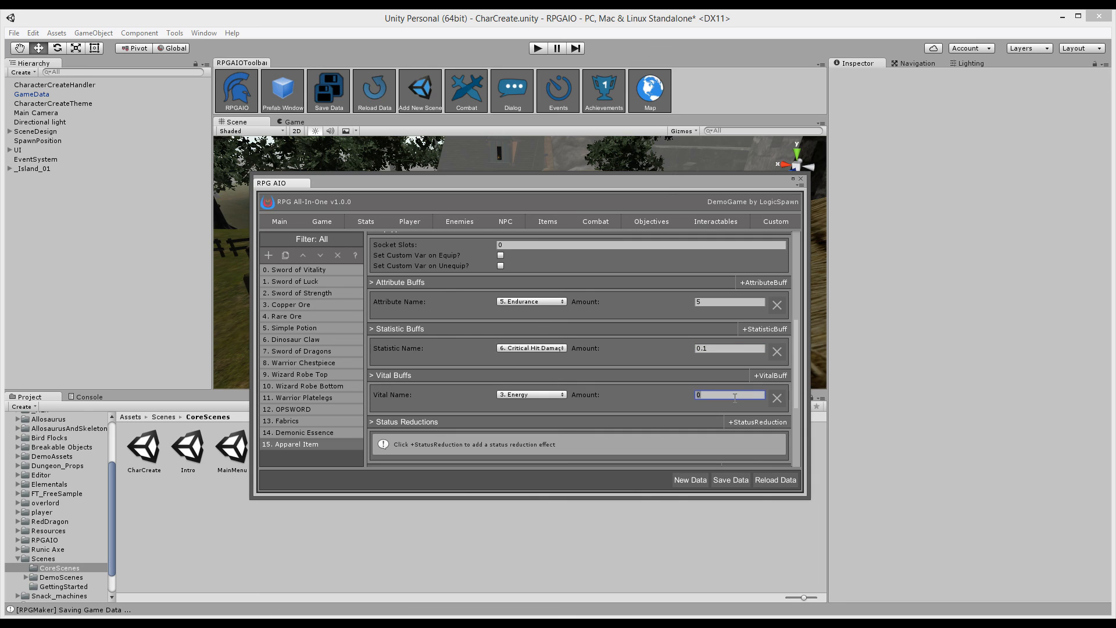
{"action": "type", "text": "5"}
{"action": "left_click", "coordinate": [293, 224]}
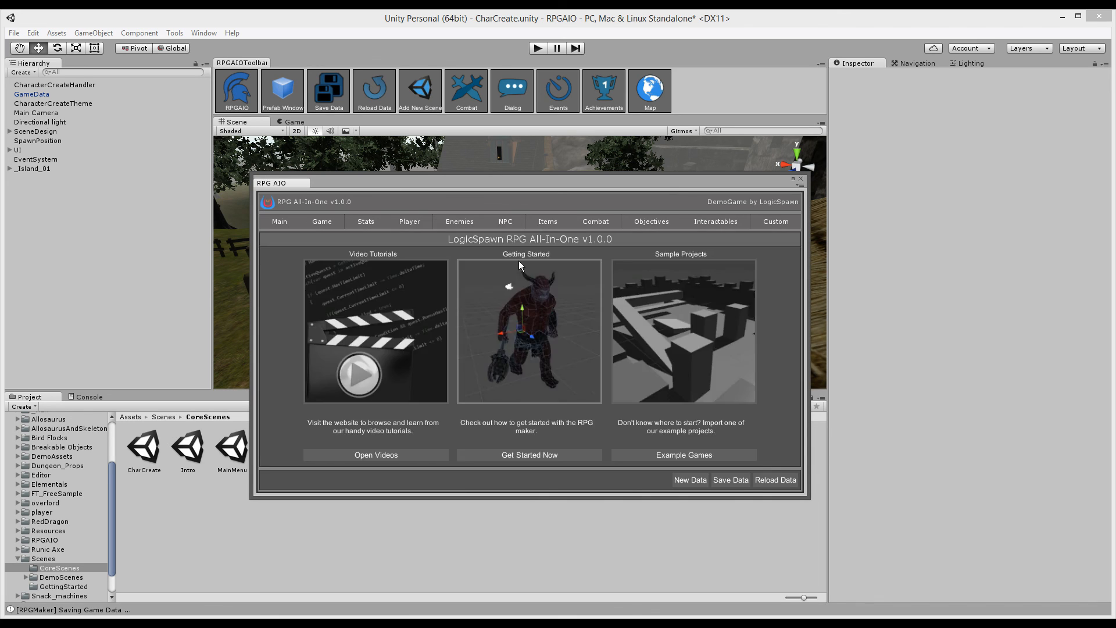